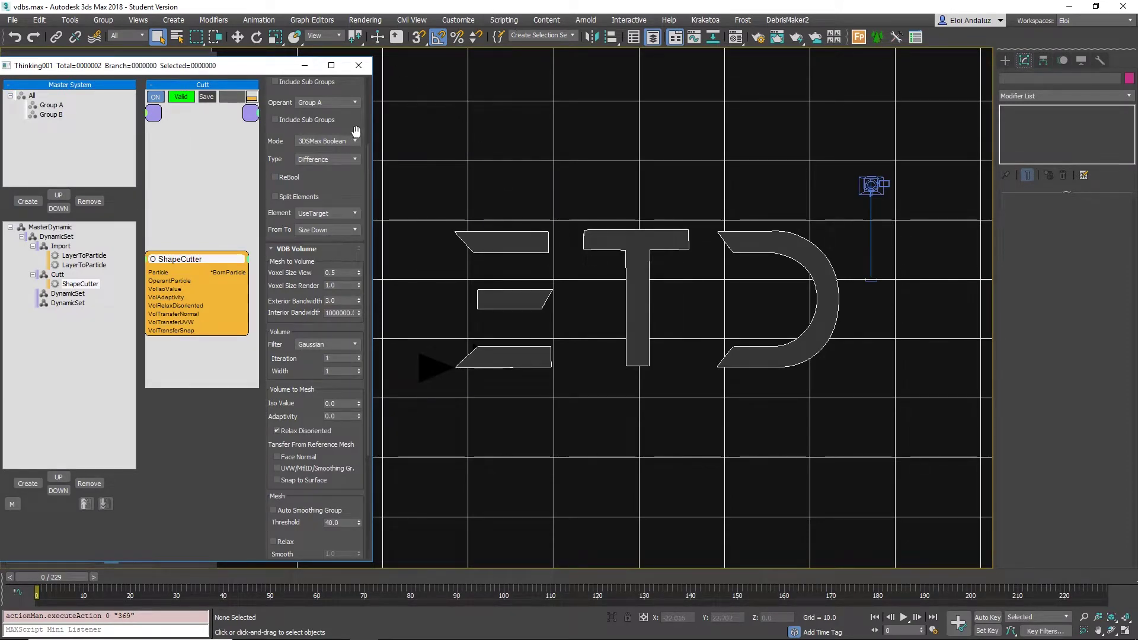
# Switch the ShapeCutter operator's mode from 3DSMax Boolean to OpenVDB Volume
pyautogui.moveTo(253, 68)
pyautogui.mouseDown()
pyautogui.moveTo(260, 74)
pyautogui.moveTo(257, 60)
pyautogui.mouseUp()
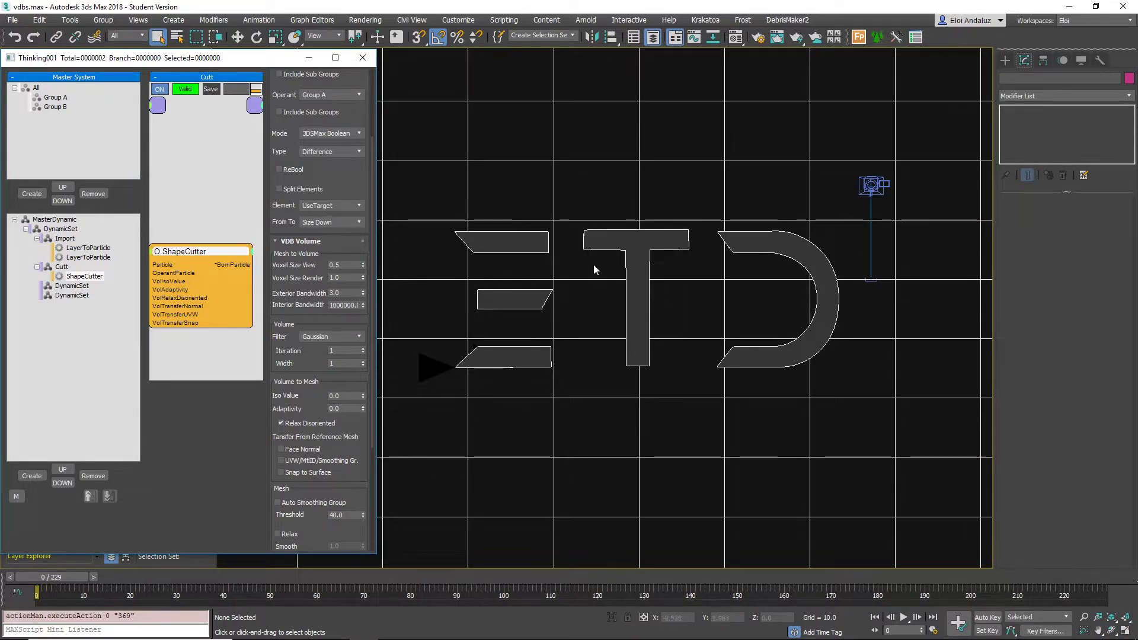
pyautogui.keyDown('alt'); pyautogui.moveTo(574, 274); pyautogui.dragTo(625, 245, button='middle'); pyautogui.keyUp('alt')
pyautogui.hotkey('shift', 'z')
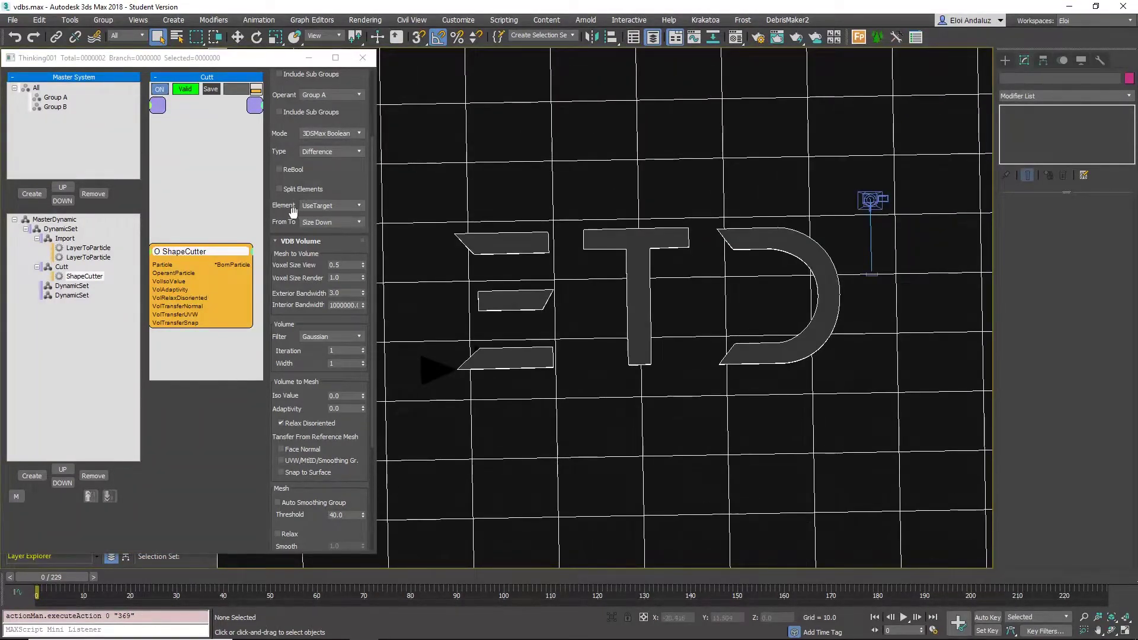
pyautogui.click(341, 134)
pyautogui.click(329, 144)
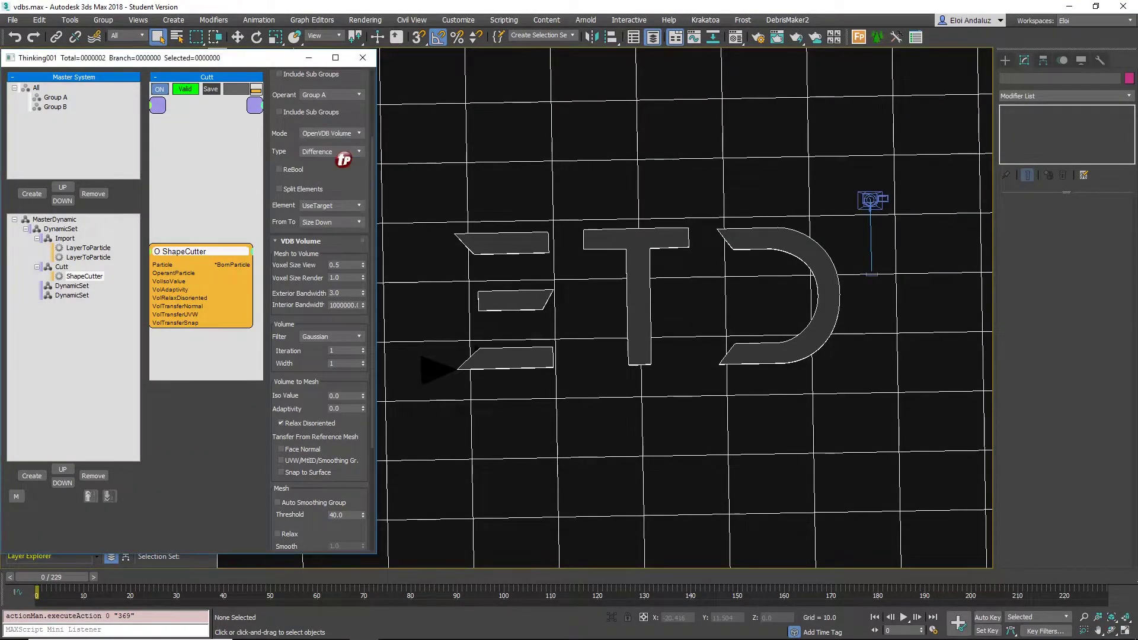
# Examine the OpenVDB mesh topology and edges around the cut-out E, T and D letters
pyautogui.scroll(5, 480, 247)
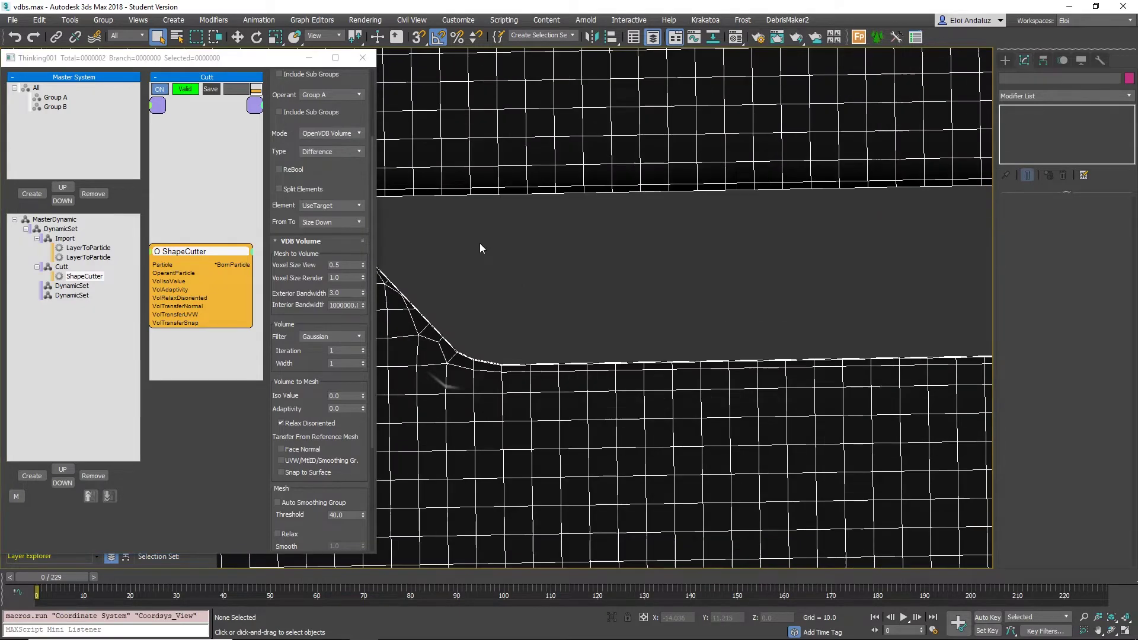
pyautogui.scroll(-3, 488, 247)
pyautogui.scroll(2, 439, 234)
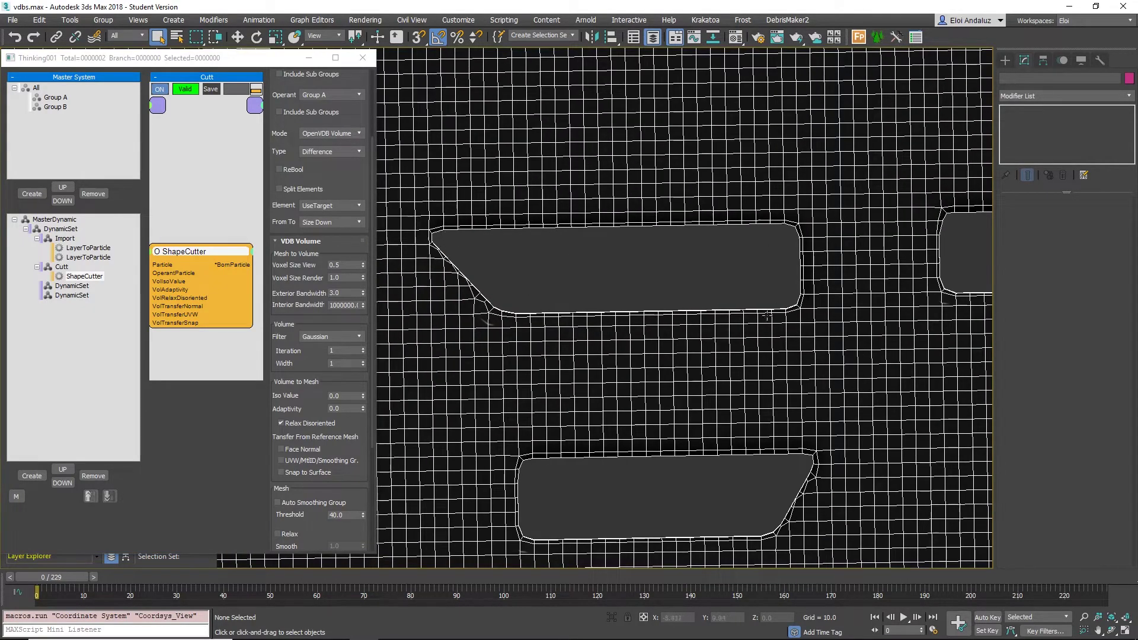
pyautogui.moveTo(738, 253); pyautogui.dragTo(594, 208, button='middle')
pyautogui.scroll(-3, 712, 247)
pyautogui.scroll(-3, 594, 208)
pyautogui.scroll(5, 603, 220)
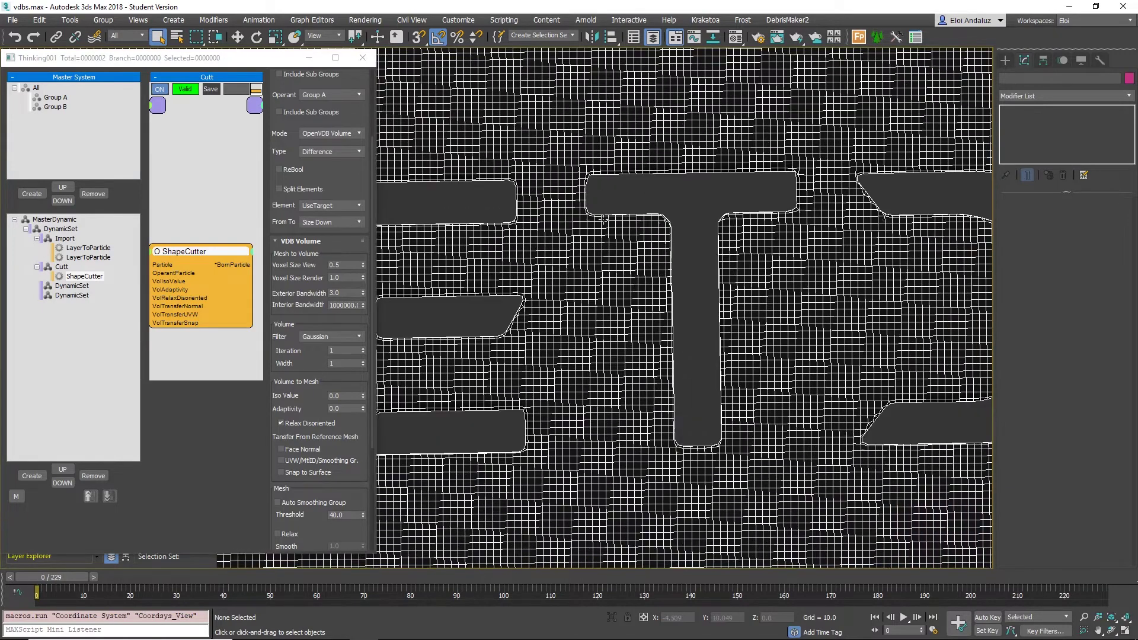
pyautogui.scroll(-4, 604, 220)
pyautogui.scroll(2, 601, 215)
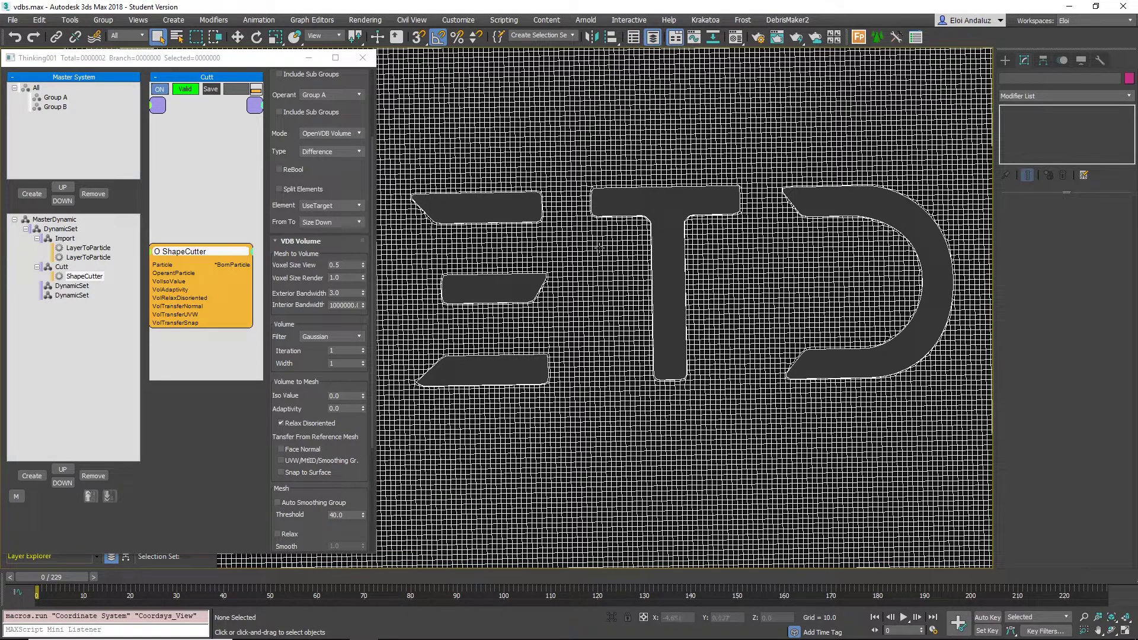
# Set the ShapeCutter's mode back to 3DSMax Boolean and inspect the faces around the E cut-out
pyautogui.click(332, 134)
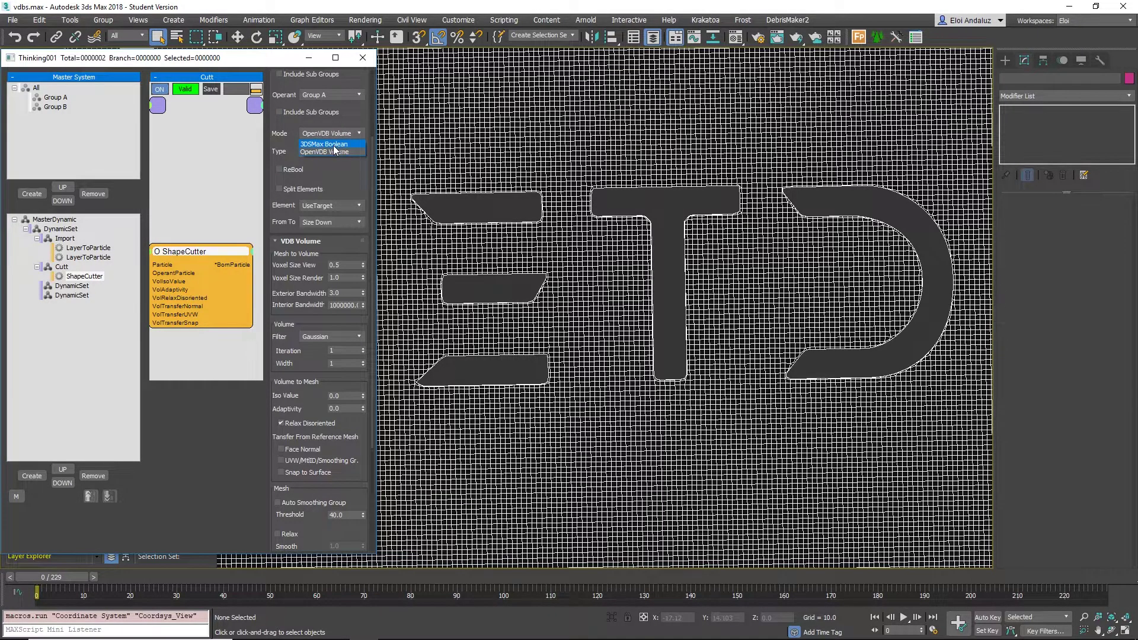
pyautogui.click(335, 145)
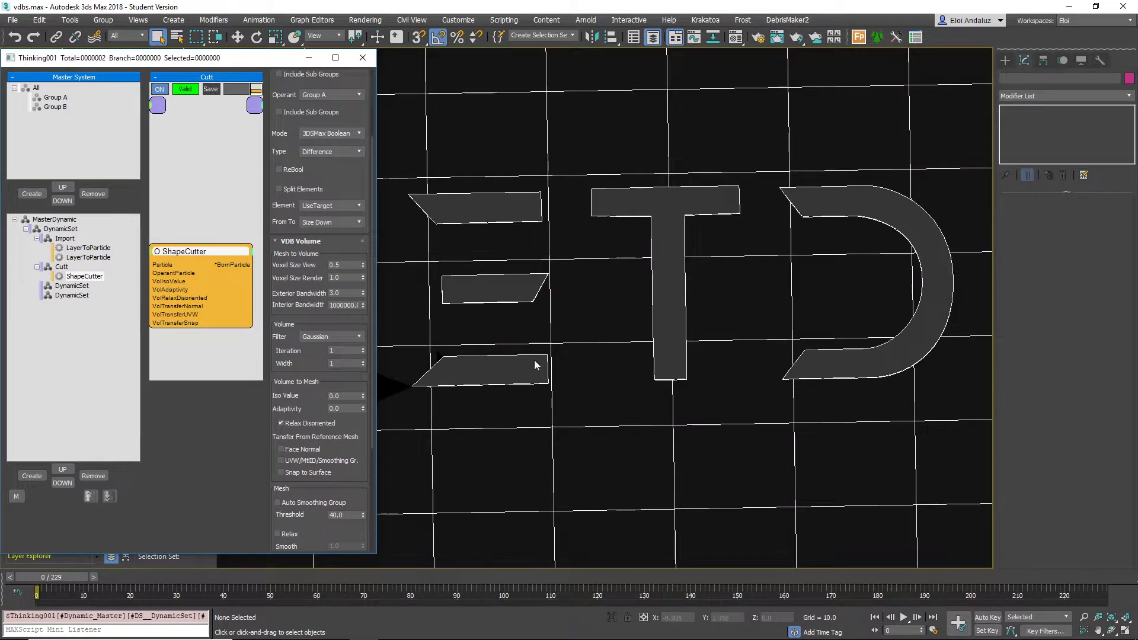
pyautogui.scroll(5, 646, 290)
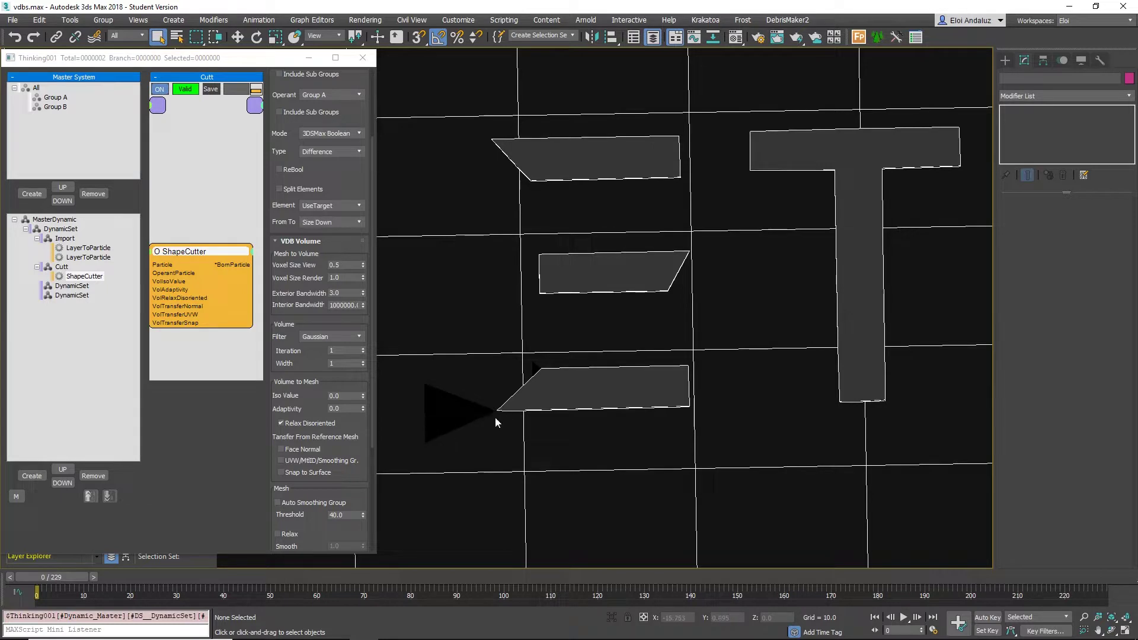
pyautogui.moveTo(516, 131); pyautogui.dragTo(574, 167, button='middle')
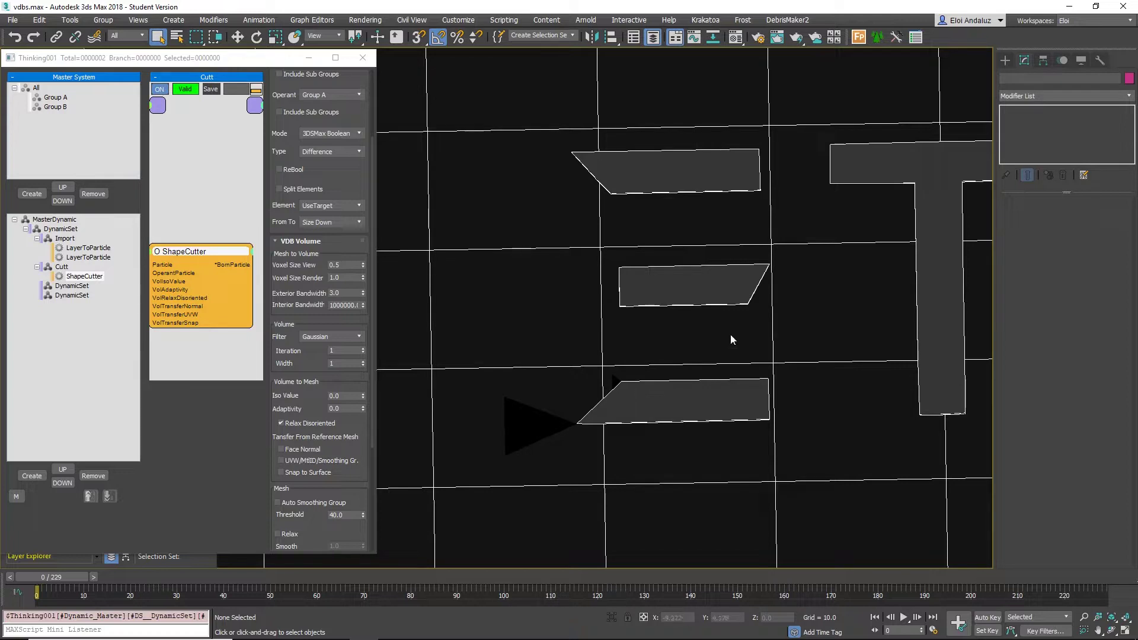
pyautogui.moveTo(726, 334); pyautogui.dragTo(618, 347, button='middle')
pyautogui.scroll(-2, 624, 317)
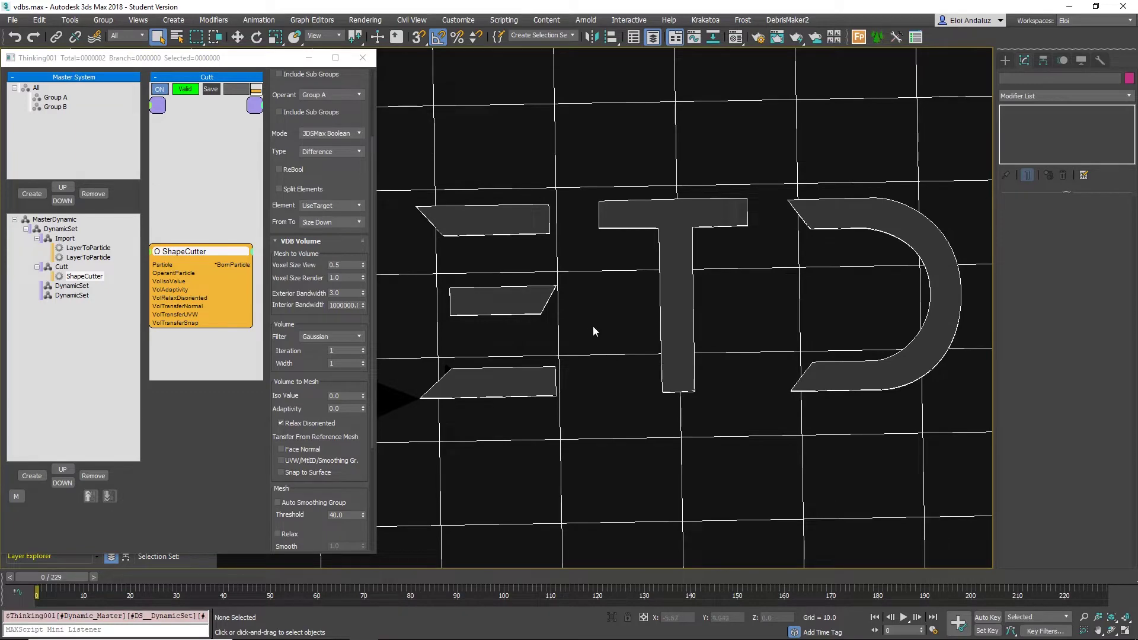
# Set the ShapeCutter to OpenVDB Volume with a Volume to Mesh adaptivity of 0.1, and inspect the mesh around the E
pyautogui.click(325, 134)
pyautogui.click(332, 152)
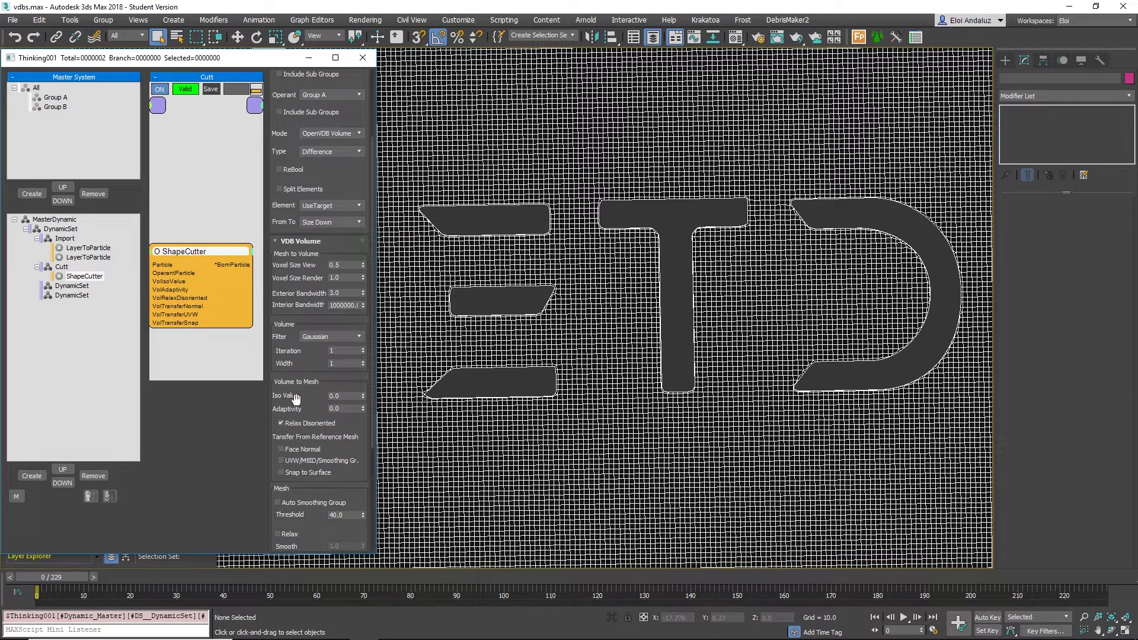
pyautogui.moveTo(296, 394); pyautogui.dragTo(324, 225)
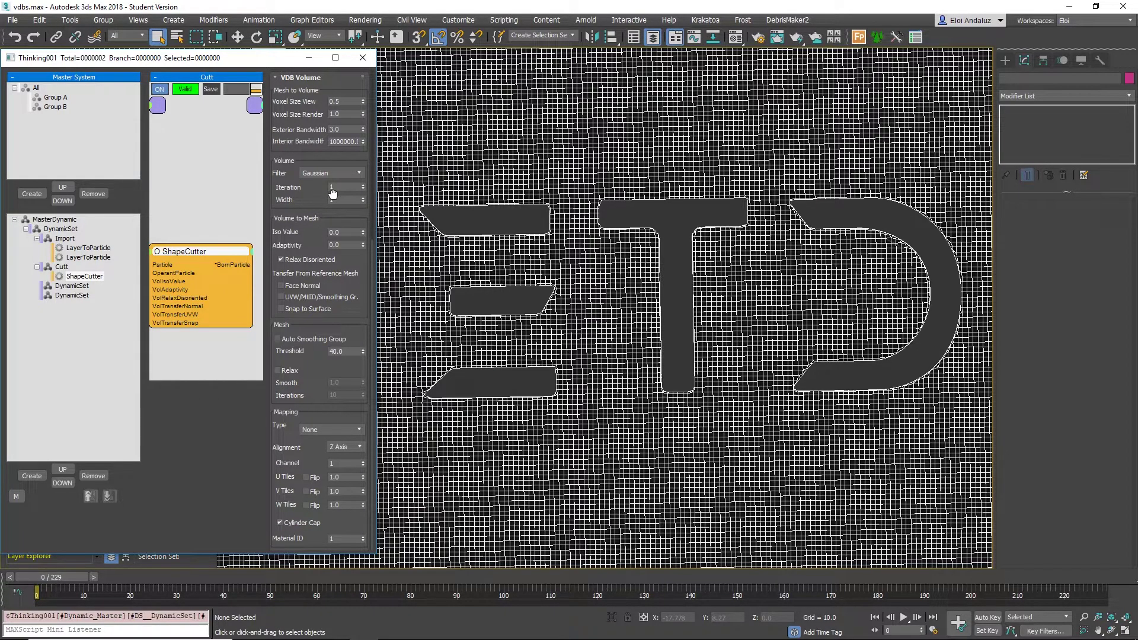
pyautogui.doubleClick(341, 245)
pyautogui.write('0.1')
pyautogui.press('Return')
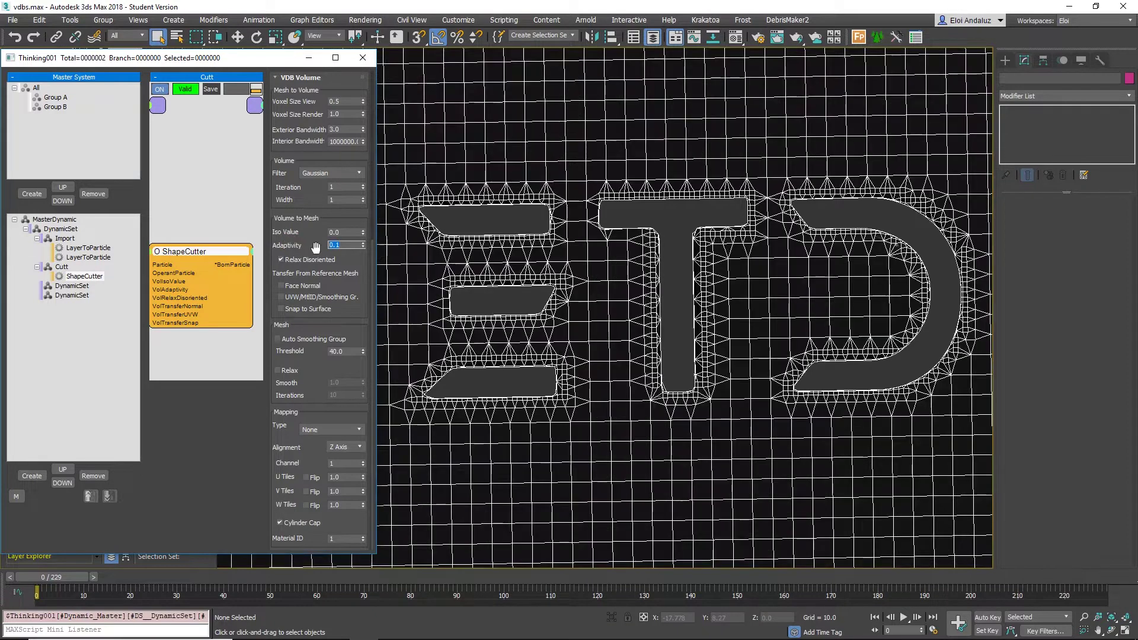
pyautogui.moveTo(457, 279); pyautogui.dragTo(540, 297, button='middle')
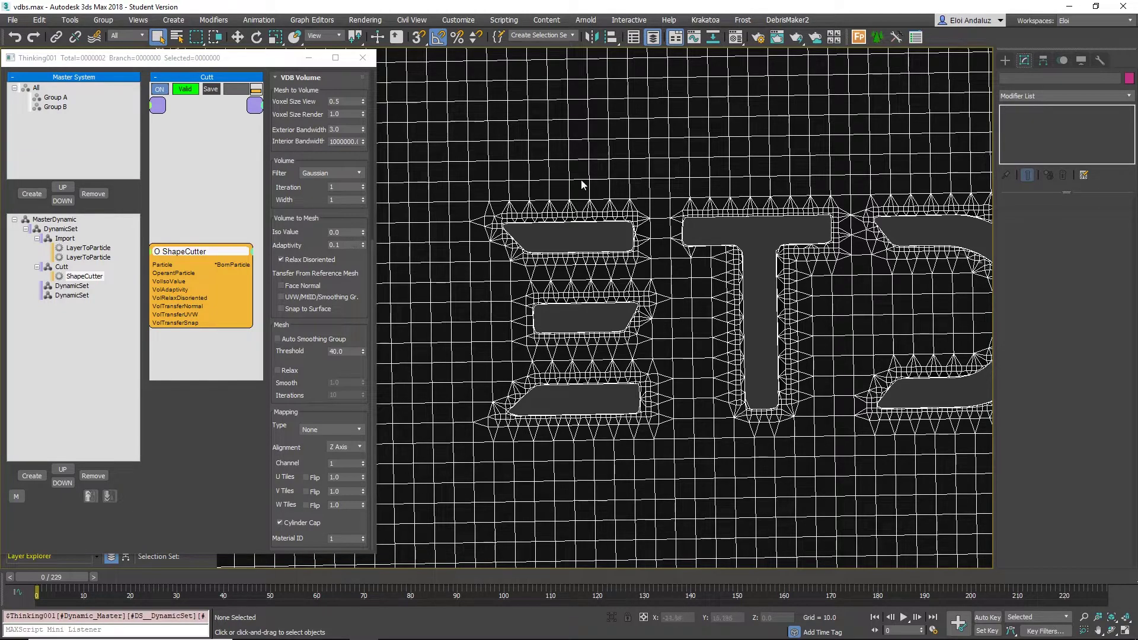
pyautogui.scroll(5, 578, 250)
pyautogui.scroll(-2, 556, 222)
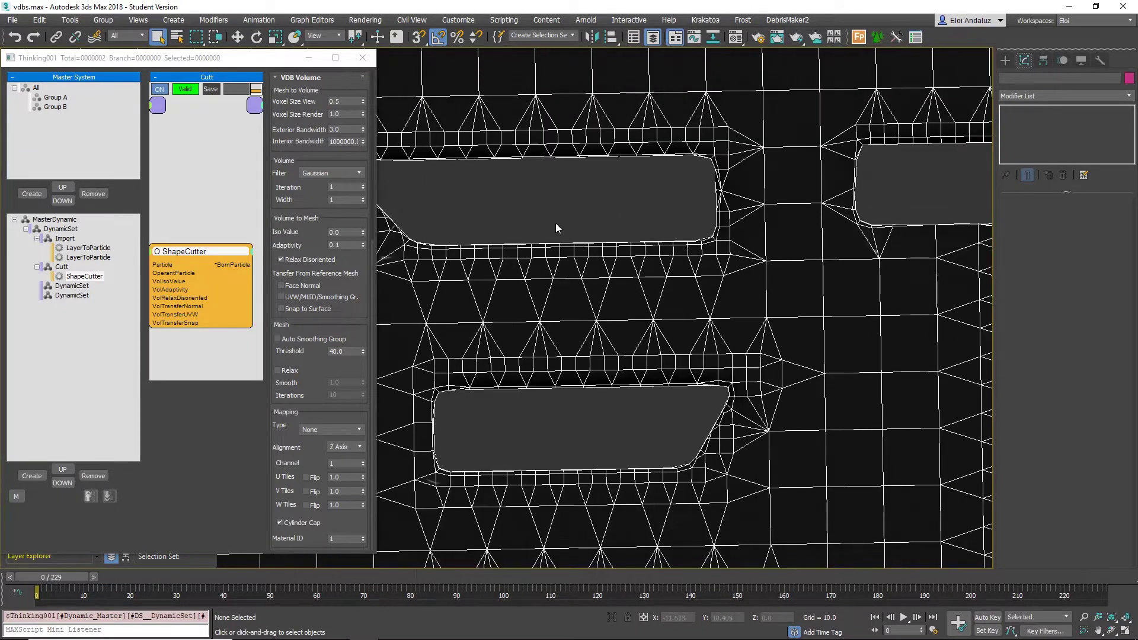
pyautogui.scroll(1, 520, 154)
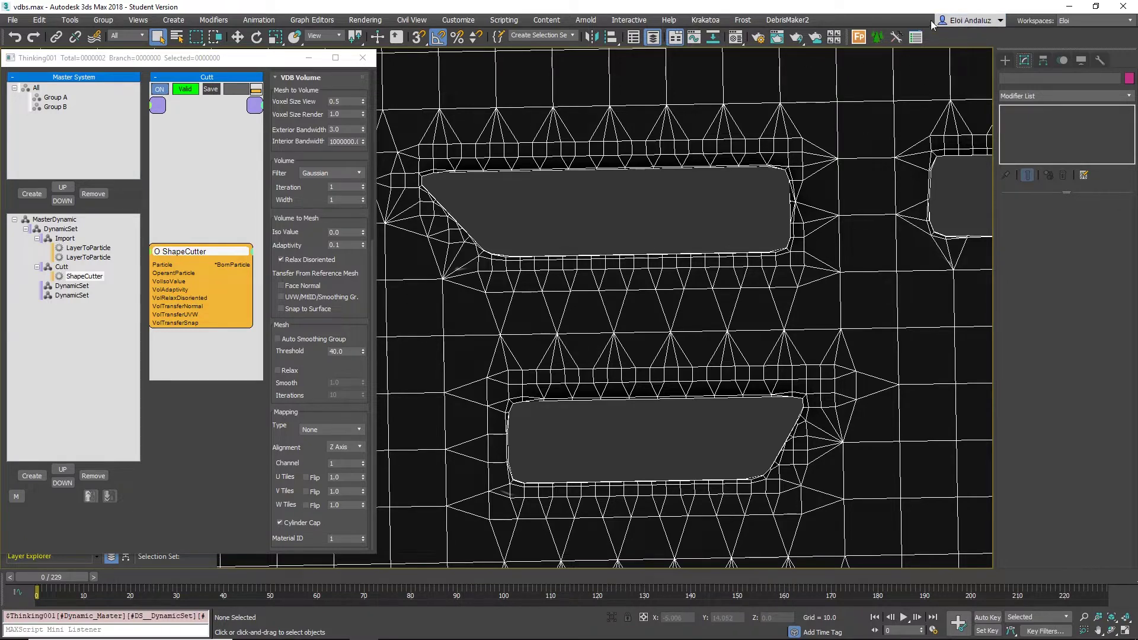
# Switch to Houdini and display the filemerge1 letters, their transform1 version and the transform2 box in turn
pyautogui.click(1068, 7)
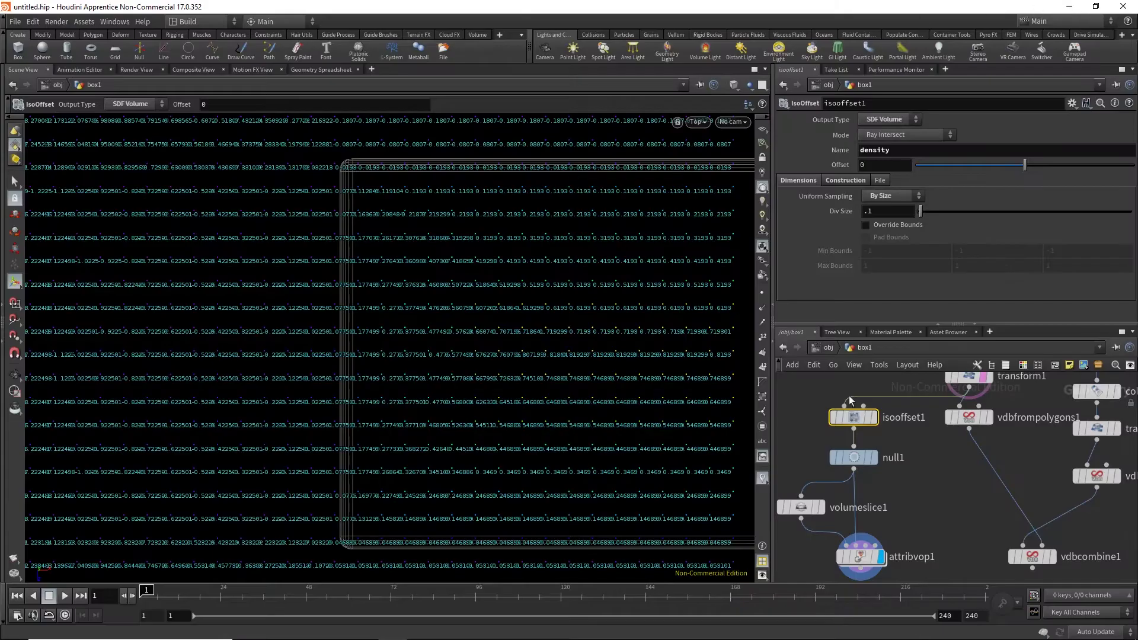
pyautogui.moveTo(927, 428); pyautogui.dragTo(889, 529, button='middle')
pyautogui.click(952, 448)
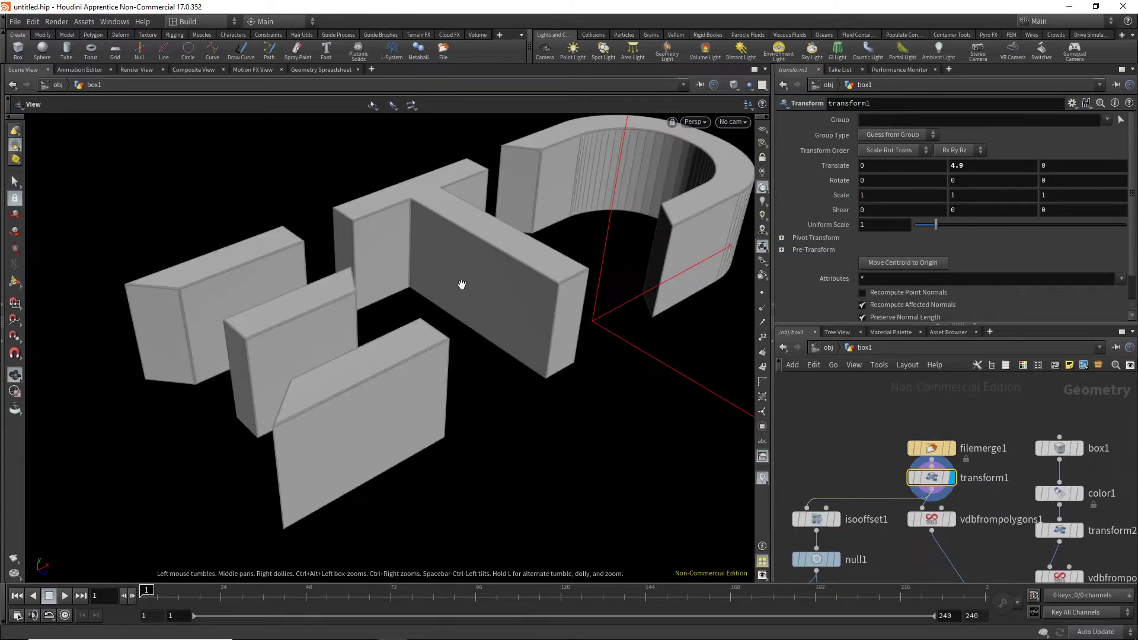
pyautogui.moveTo(457, 284); pyautogui.dragTo(439, 274)
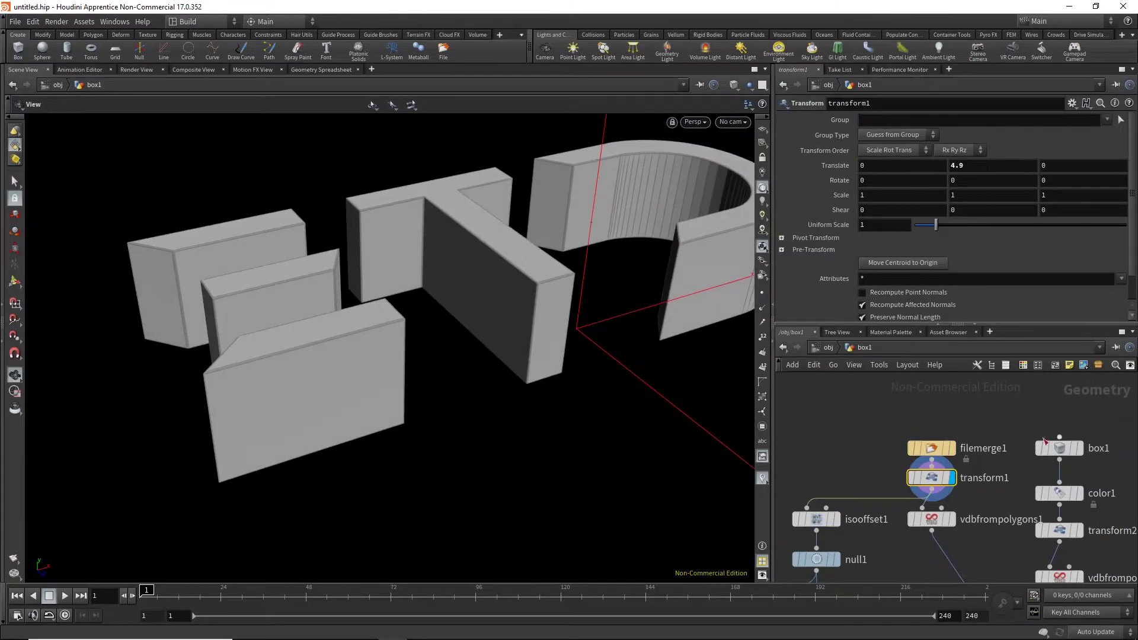
pyautogui.click(1079, 530)
pyautogui.moveTo(513, 379); pyautogui.dragTo(576, 351)
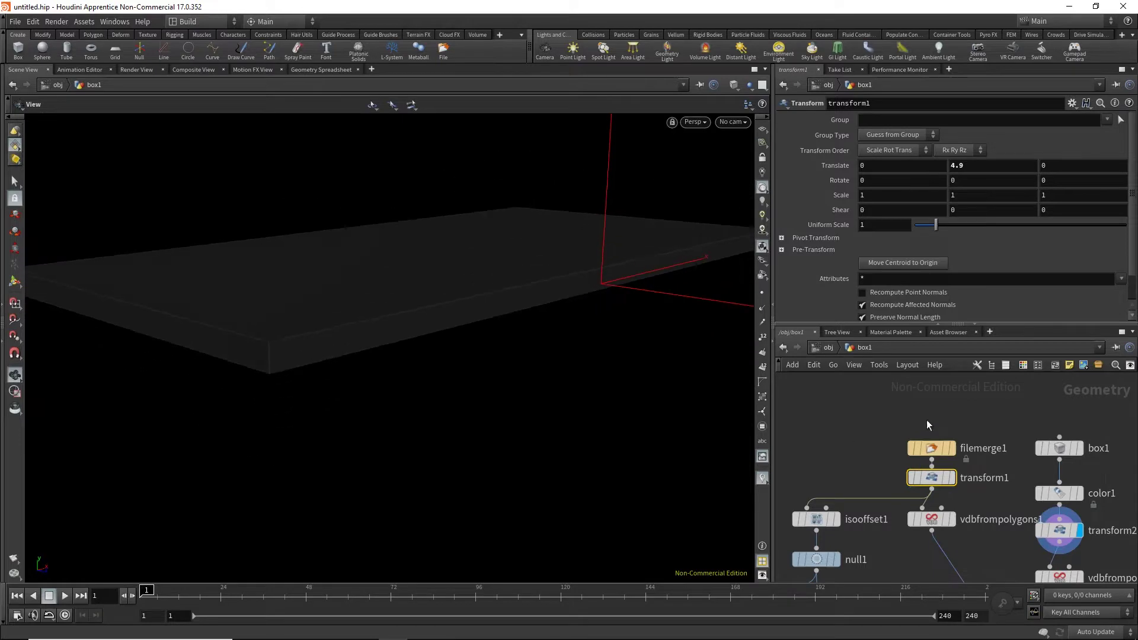
# Display the vdbcombine1 node and move vdbfrompolygons1 level with vdbfrompolygons2 in the network
pyautogui.moveTo(983, 569); pyautogui.dragTo(929, 391, button='middle')
pyautogui.click(961, 479)
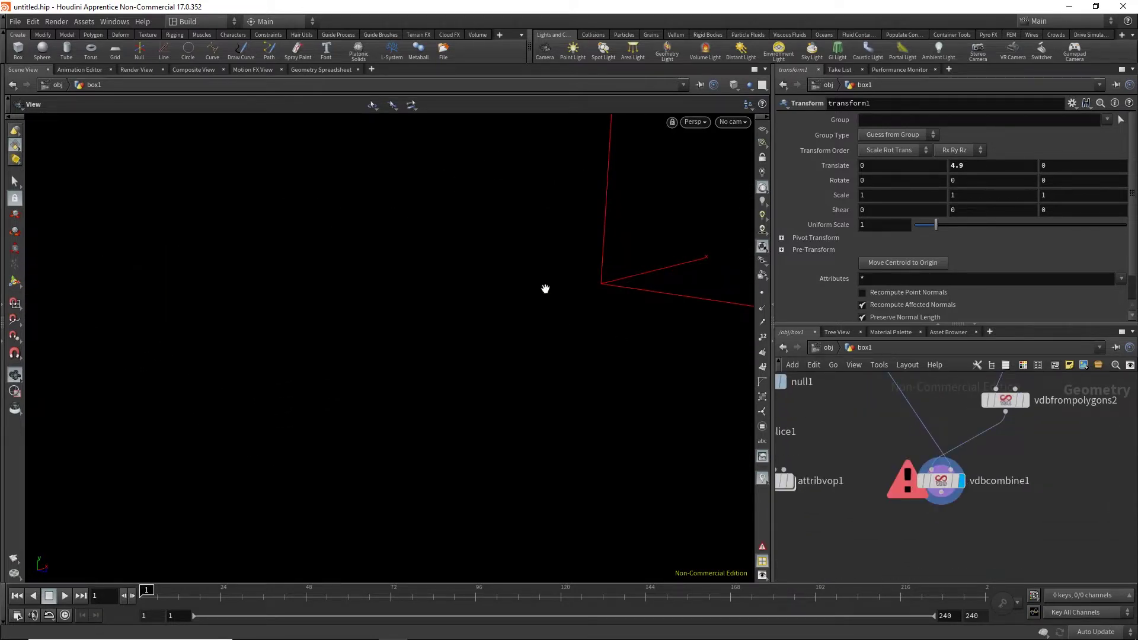
pyautogui.click(940, 481)
pyautogui.moveTo(904, 405); pyautogui.dragTo(894, 511, button='middle')
pyautogui.scroll(-1, 902, 454)
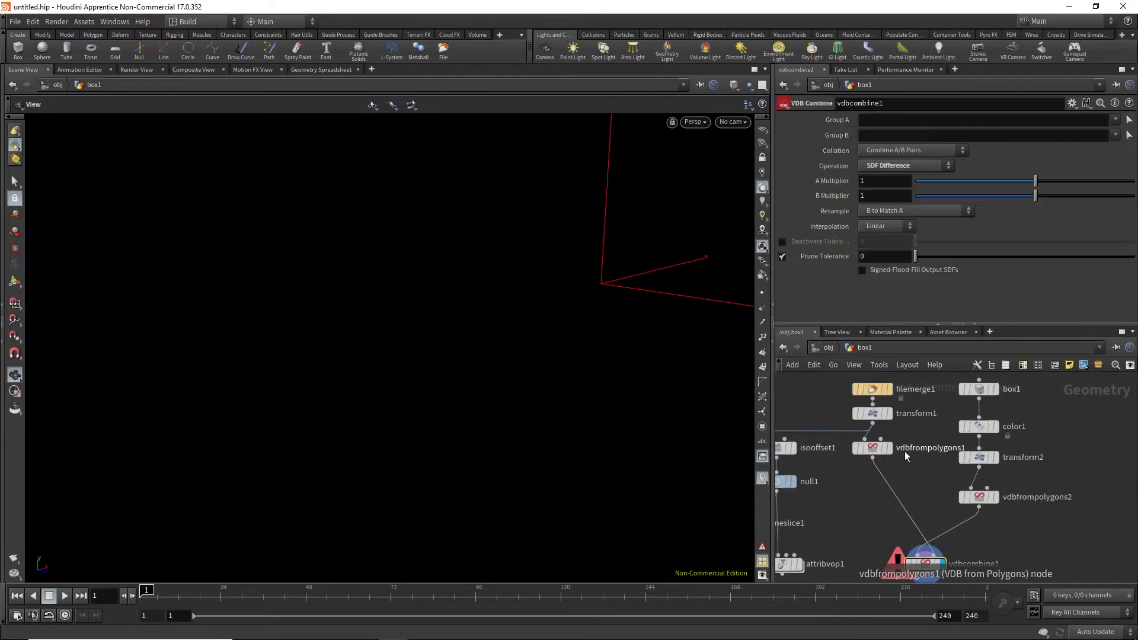
pyautogui.moveTo(910, 452); pyautogui.dragTo(906, 429, button='middle')
pyautogui.moveTo(878, 424); pyautogui.dragTo(883, 474)
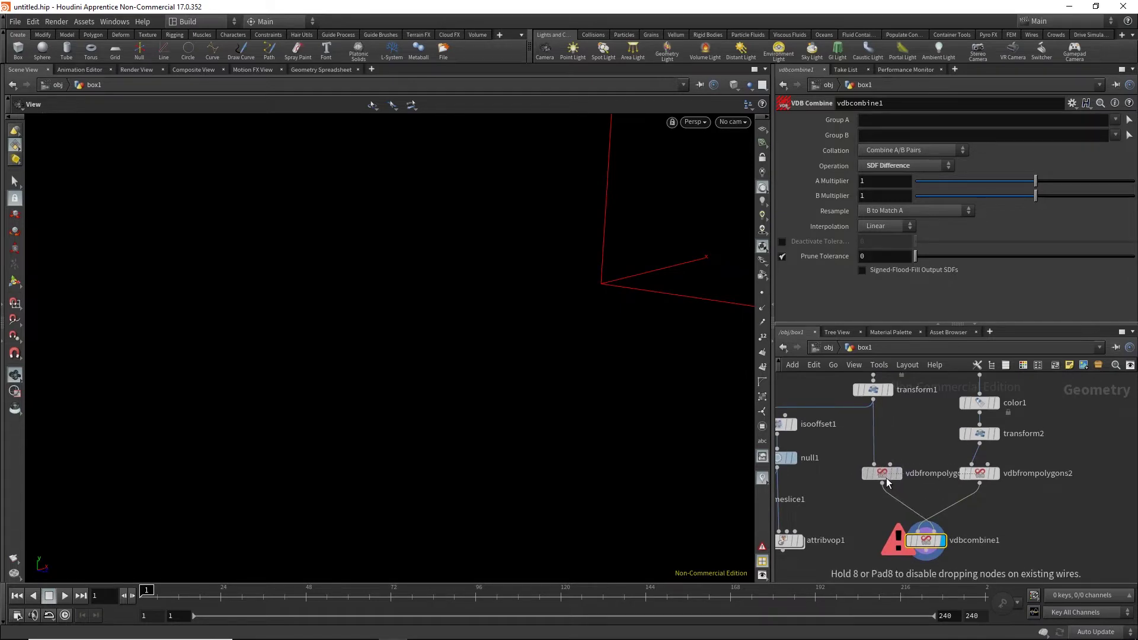
pyautogui.middleClick(926, 544)
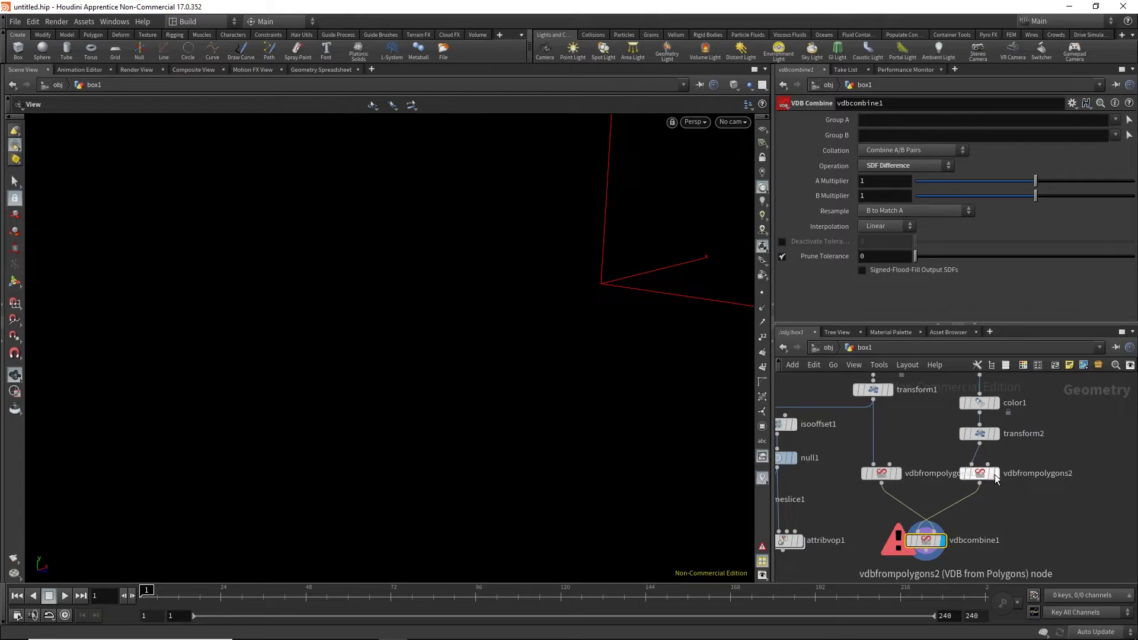
# Display vdbfrompolygons1 and change its output from Fog VDB to Distance VDB
pyautogui.press('r')
pyautogui.click(902, 473)
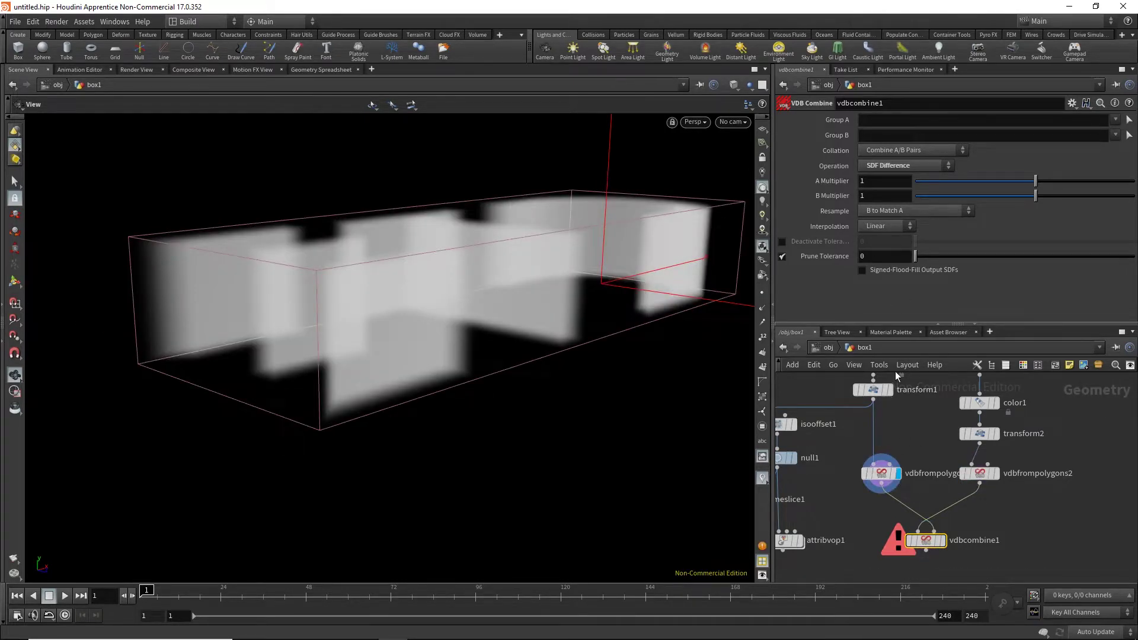
pyautogui.click(885, 477)
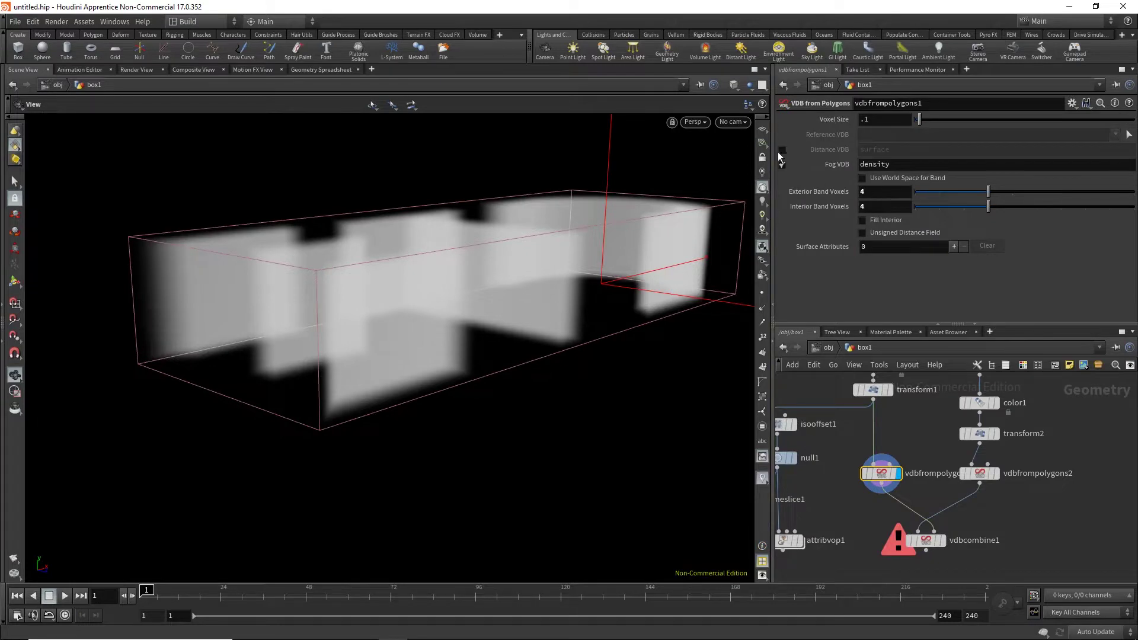
pyautogui.click(782, 164)
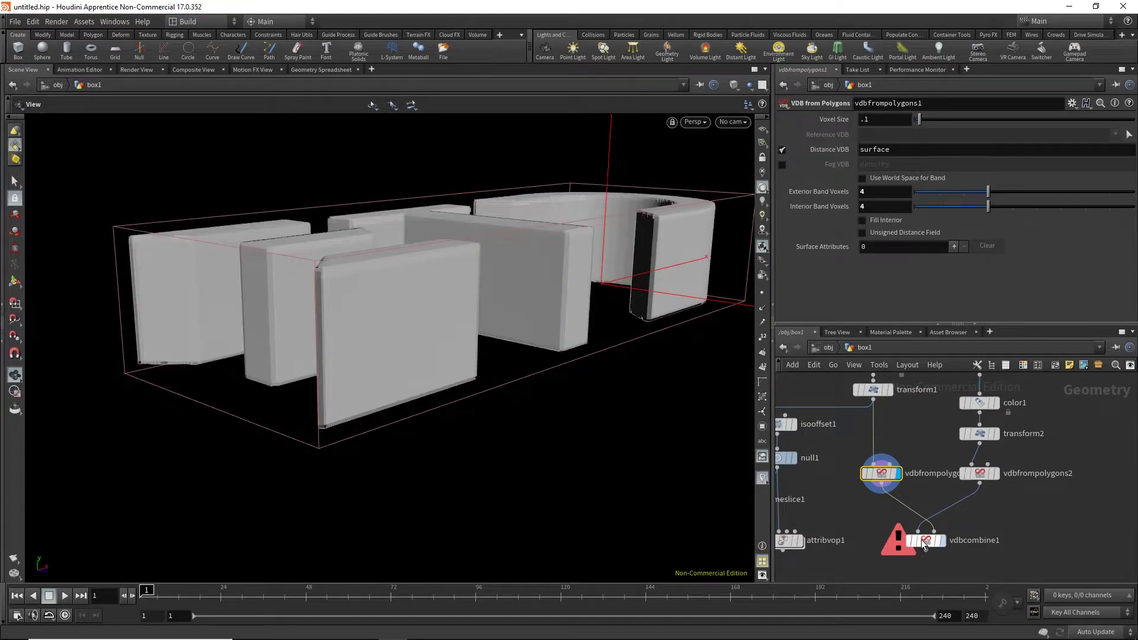
# Display and select vdbcombine1 to view the SDF Difference of the box and letters
pyautogui.click(944, 541)
pyautogui.click(928, 546)
pyautogui.moveTo(504, 279); pyautogui.dragTo(461, 352)
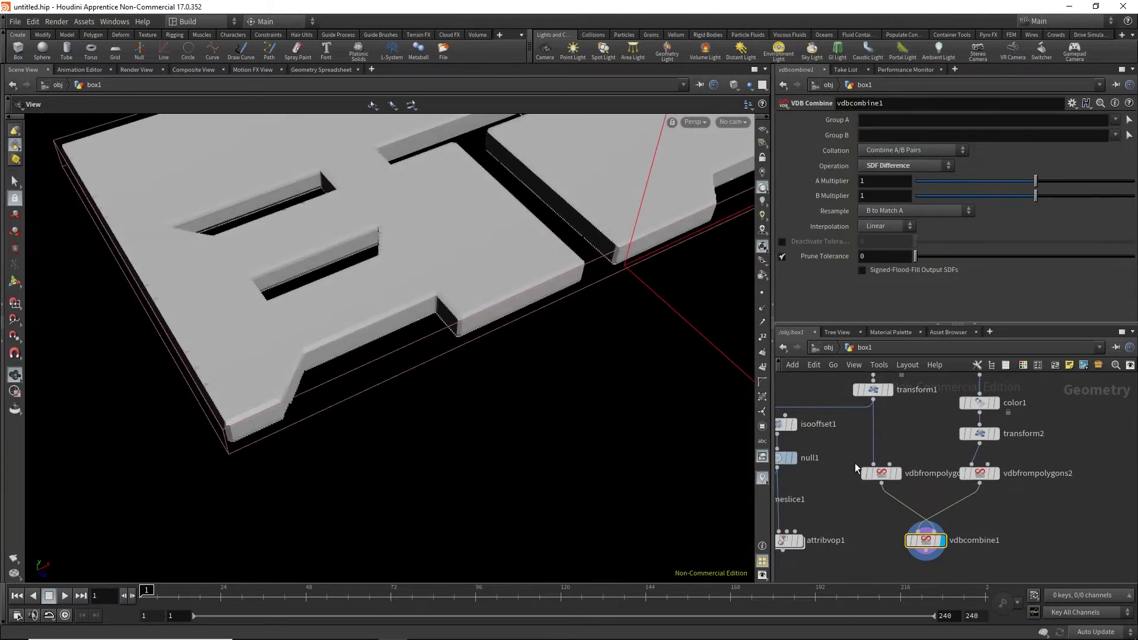
pyautogui.moveTo(897, 532); pyautogui.dragTo(894, 454, button='middle')
pyautogui.click(923, 472)
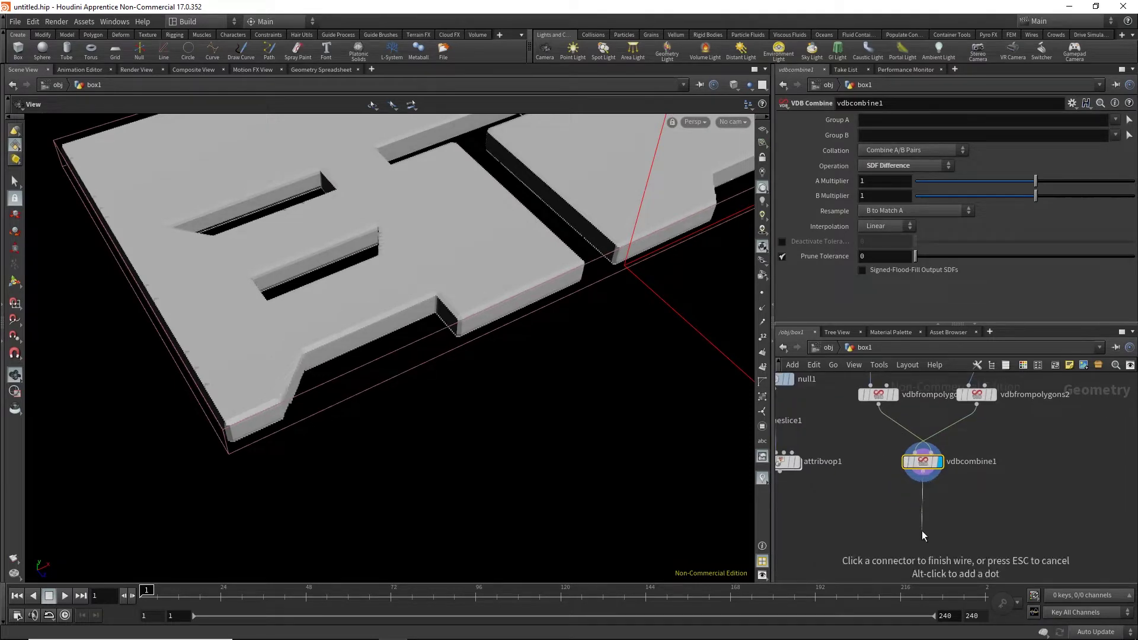
pyautogui.press('Tab')
pyautogui.write('vb')
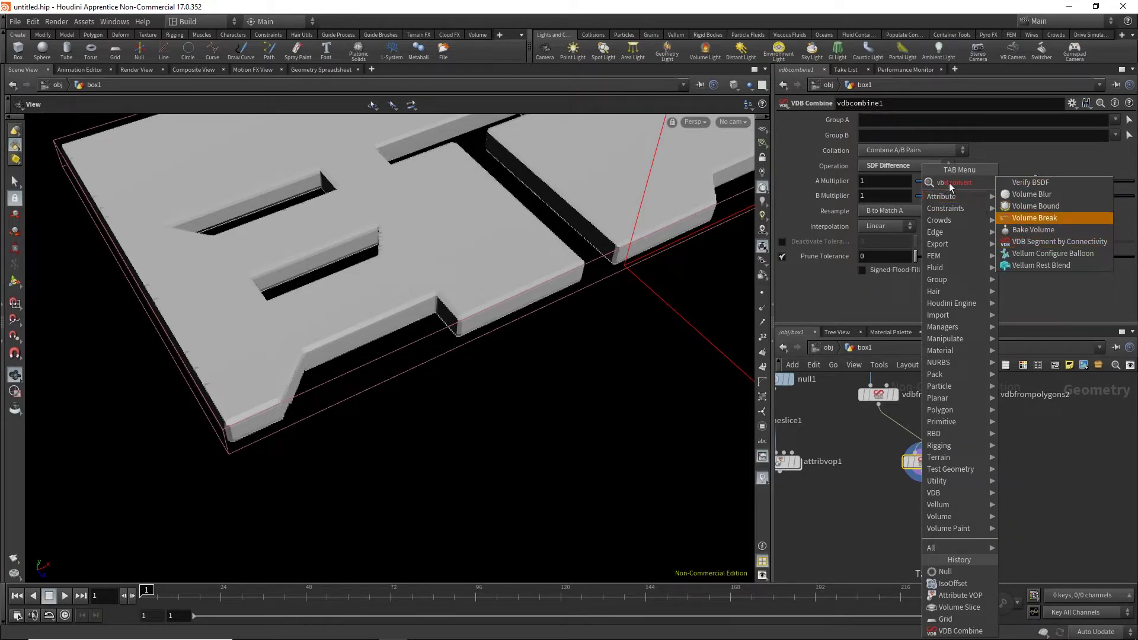
pyautogui.press('Return')
pyautogui.press('Return')
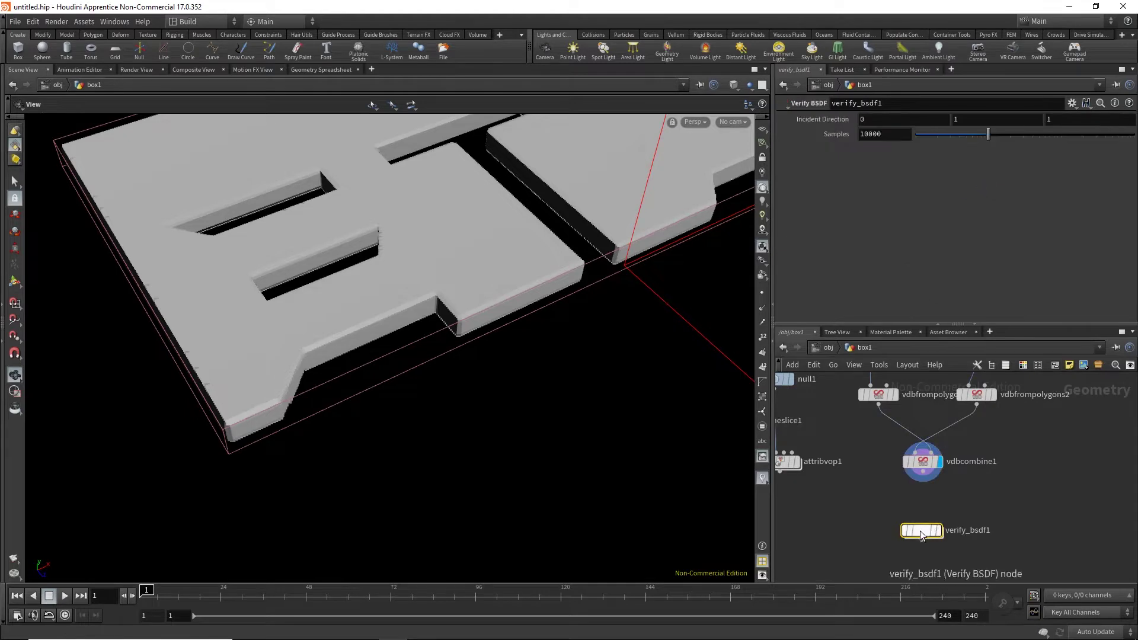
pyautogui.press('Delete')
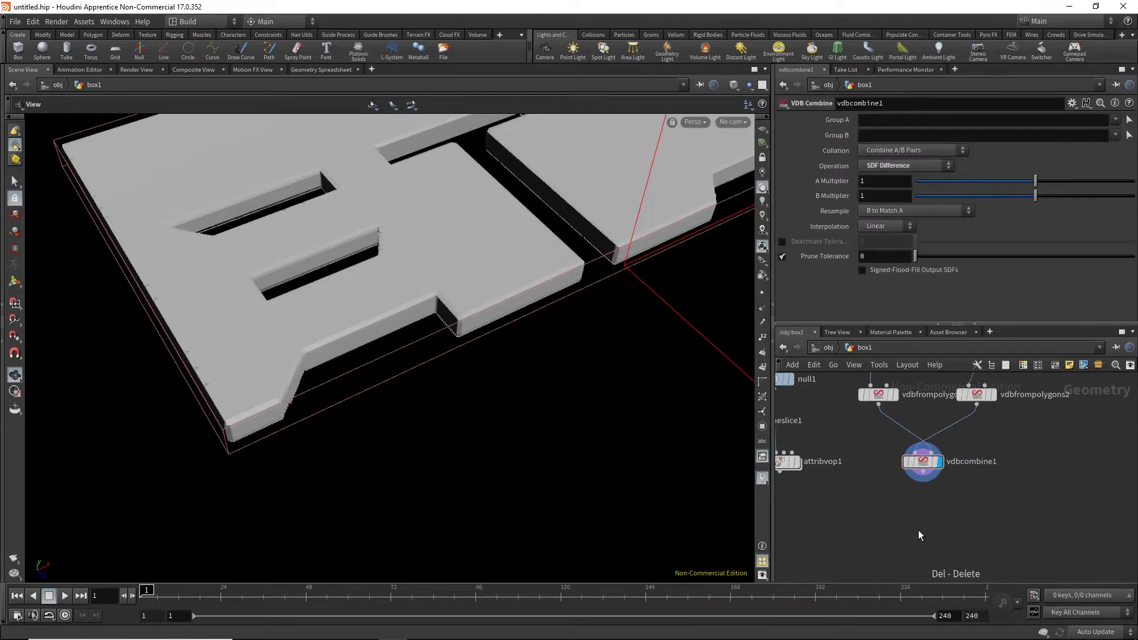
# Add a Convert VDB node under vdbcombine1, display it, and set it to convert to Polygons
pyautogui.press('Tab')
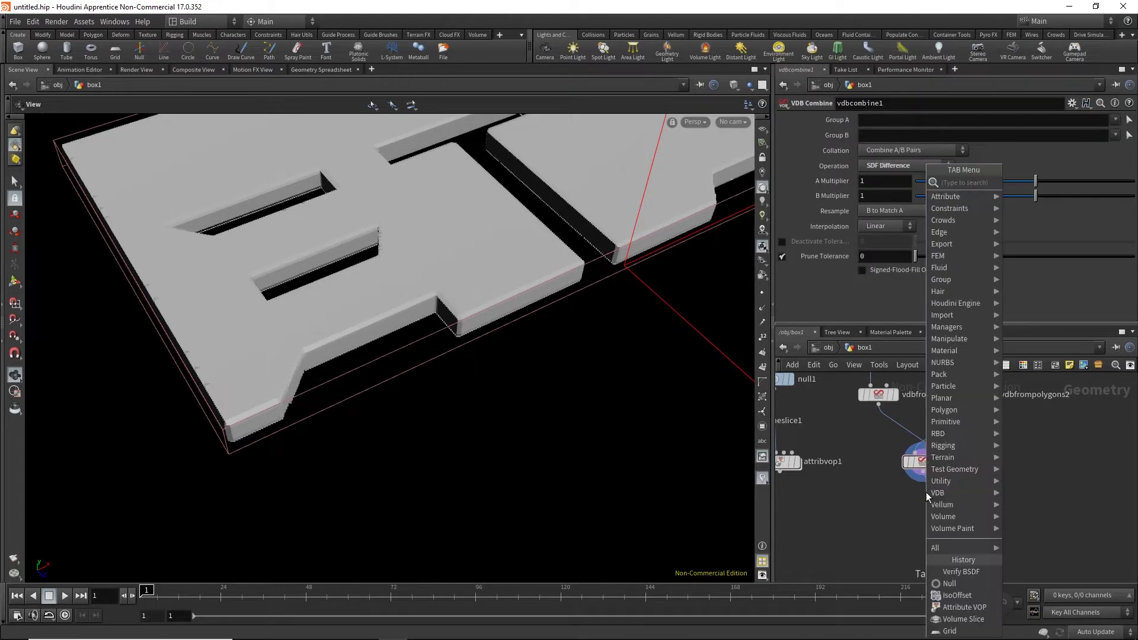
pyautogui.write('vdb conver')
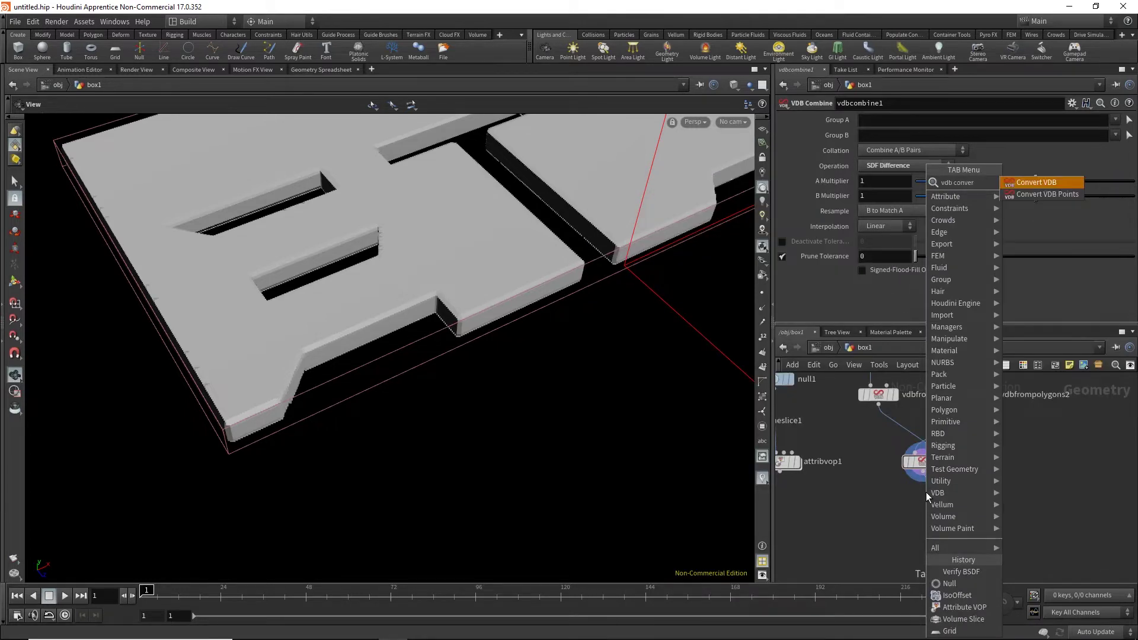
pyautogui.press('Return')
pyautogui.click(929, 497)
pyautogui.click(942, 502)
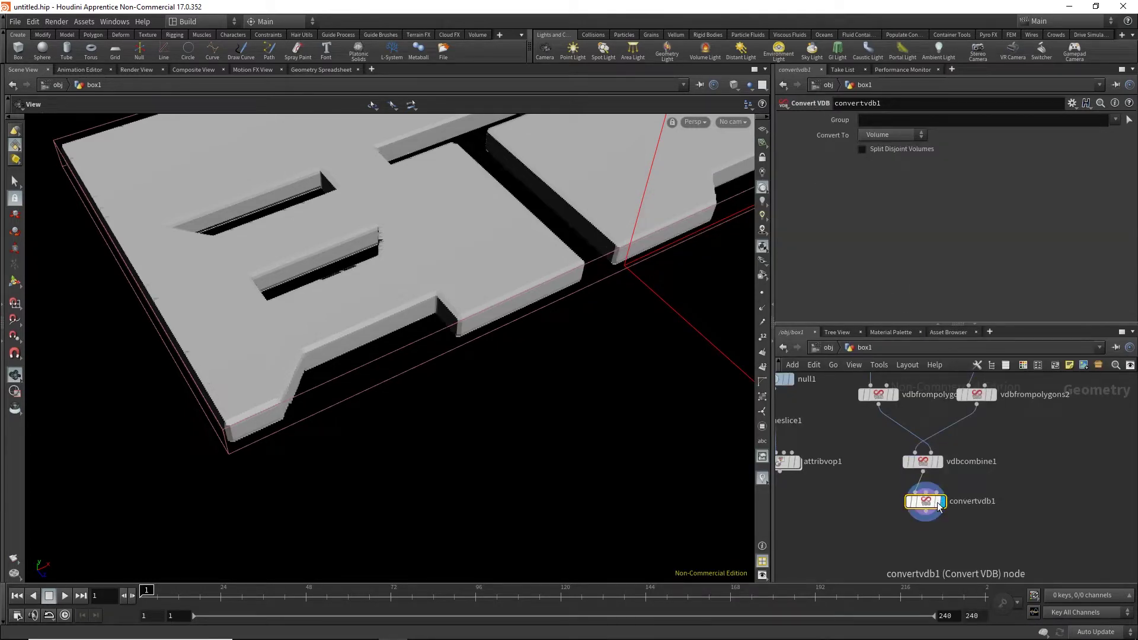
pyautogui.click(882, 134)
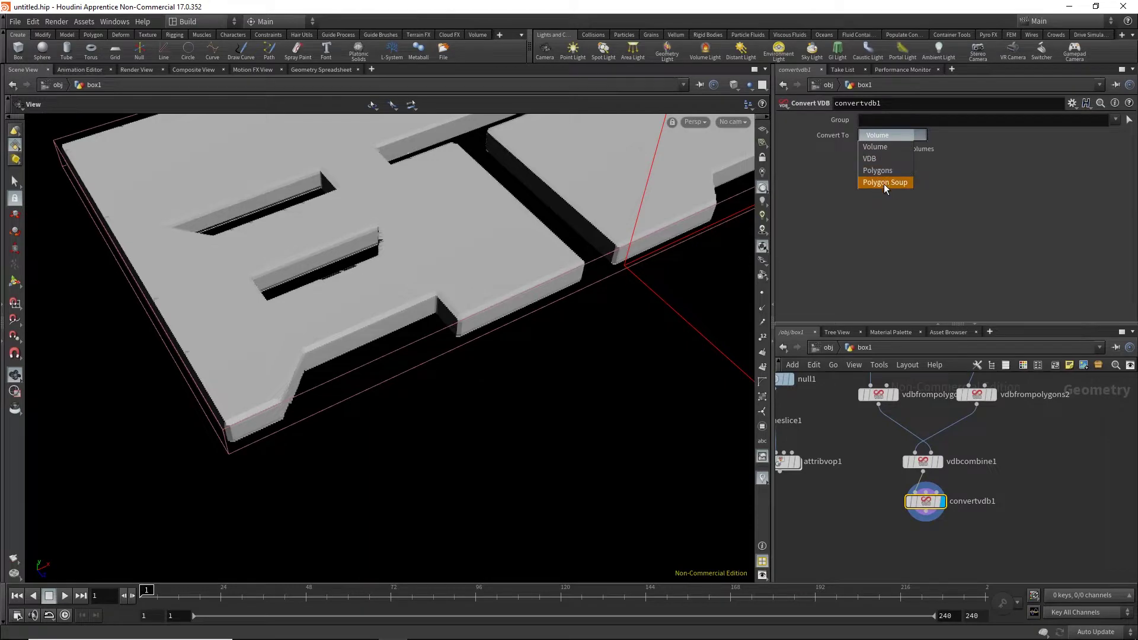
pyautogui.click(883, 170)
pyautogui.moveTo(522, 264); pyautogui.dragTo(473, 291)
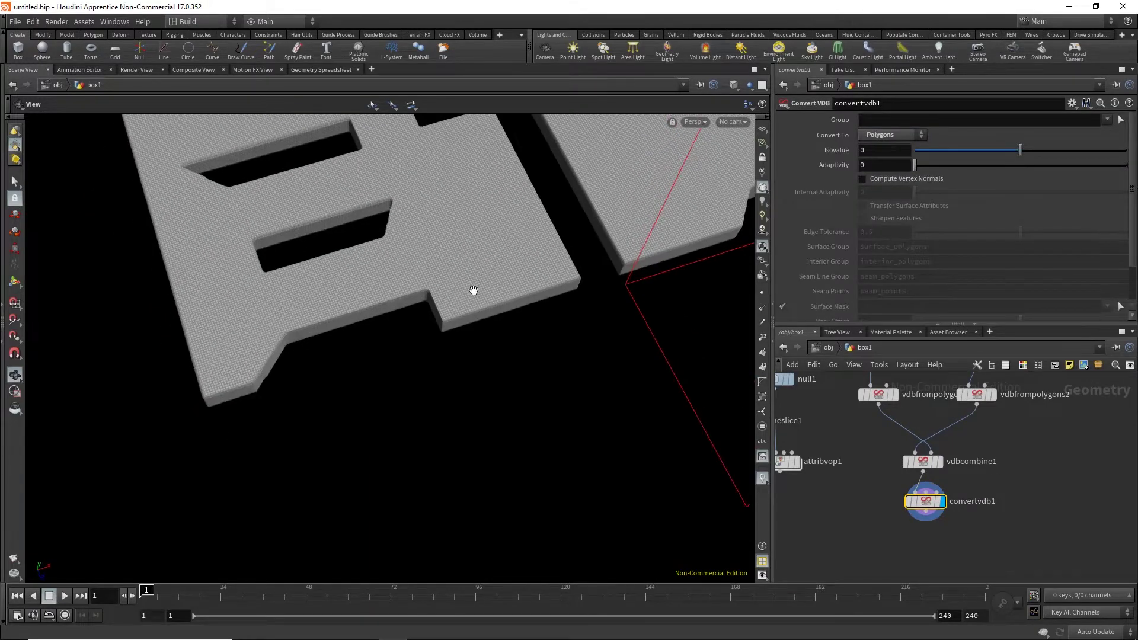
# Examine the converted mesh from the top view, checking the edges and corners of the letter cut-outs up close
pyautogui.hotkey('space', '2')
pyautogui.moveTo(351, 374); pyautogui.dragTo(386, 330, button='right')
pyautogui.scroll(-8, 387, 330)
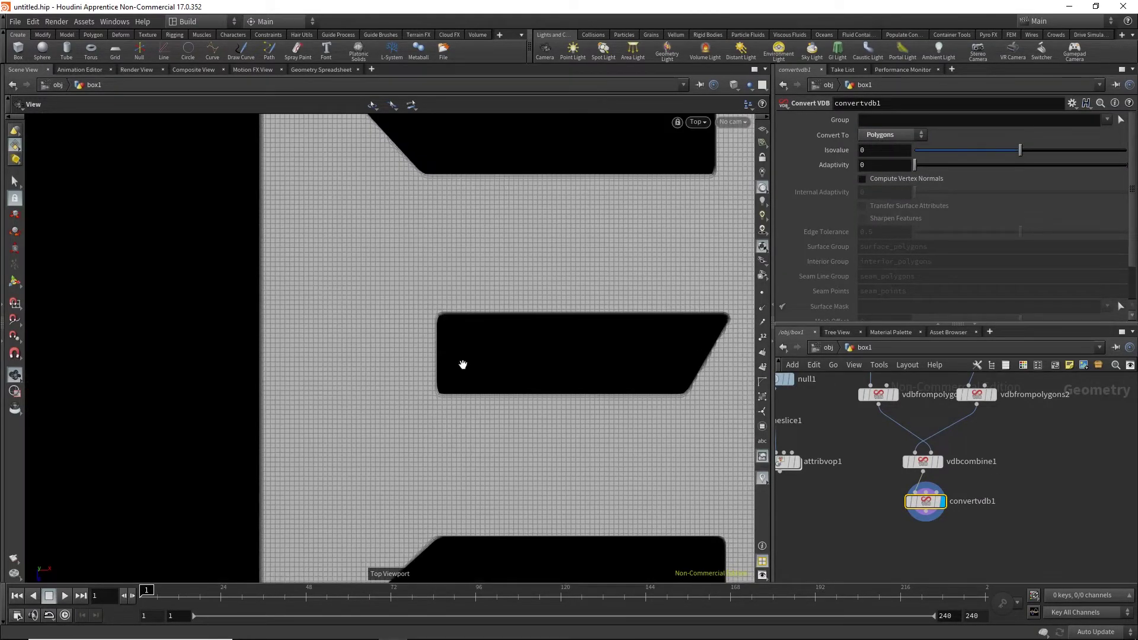
pyautogui.scroll(-8, 474, 257)
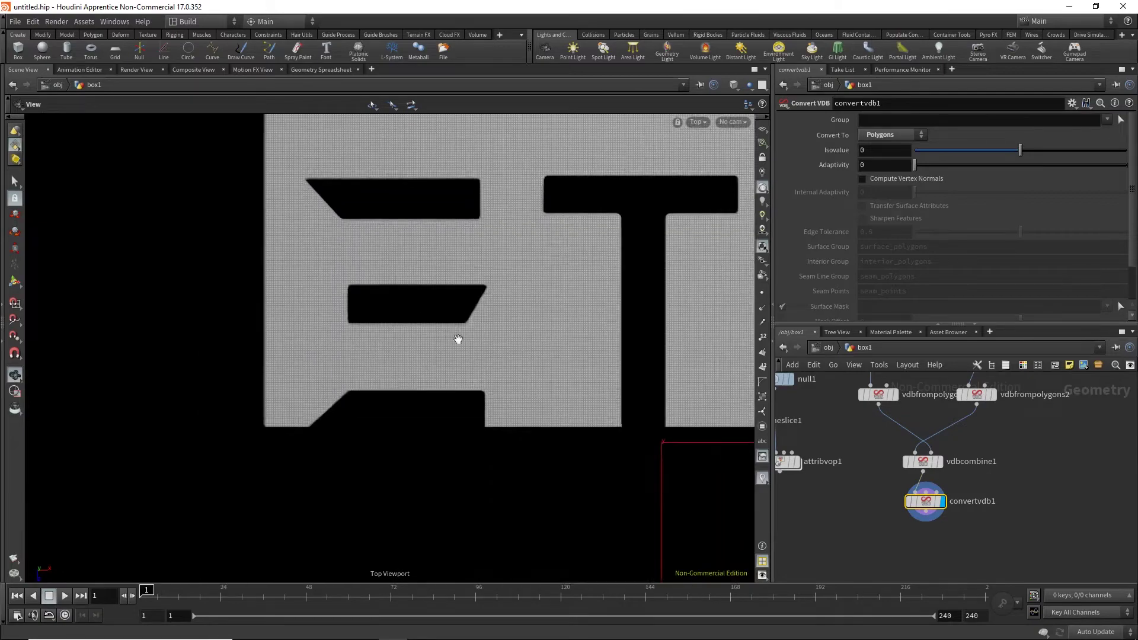
pyautogui.scroll(10, 325, 325)
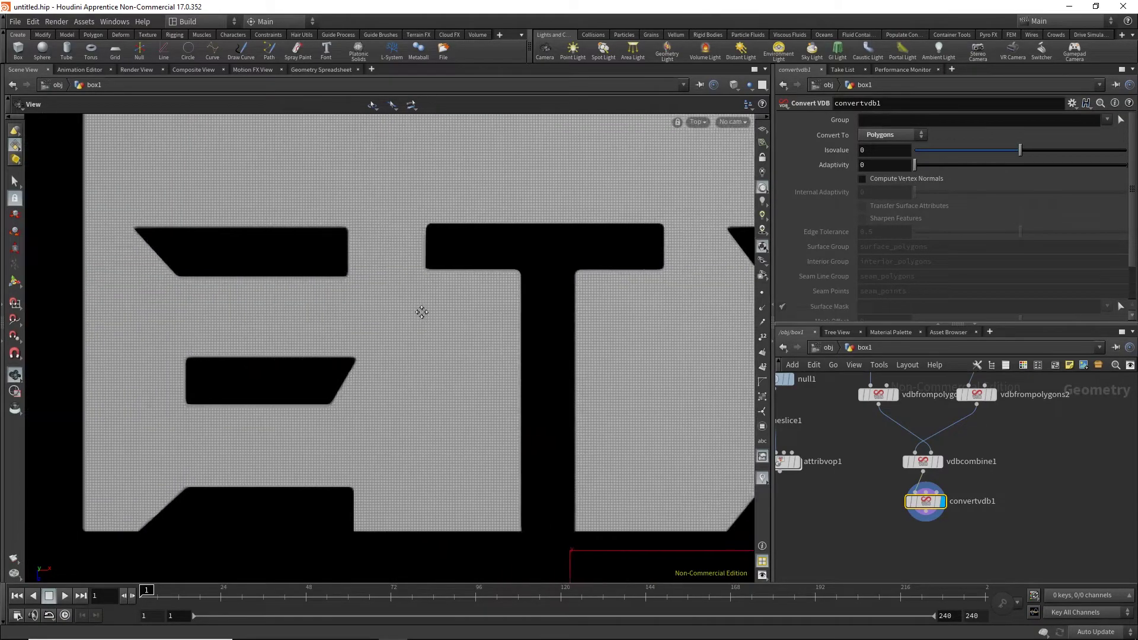
pyautogui.scroll(-4, 252, 338)
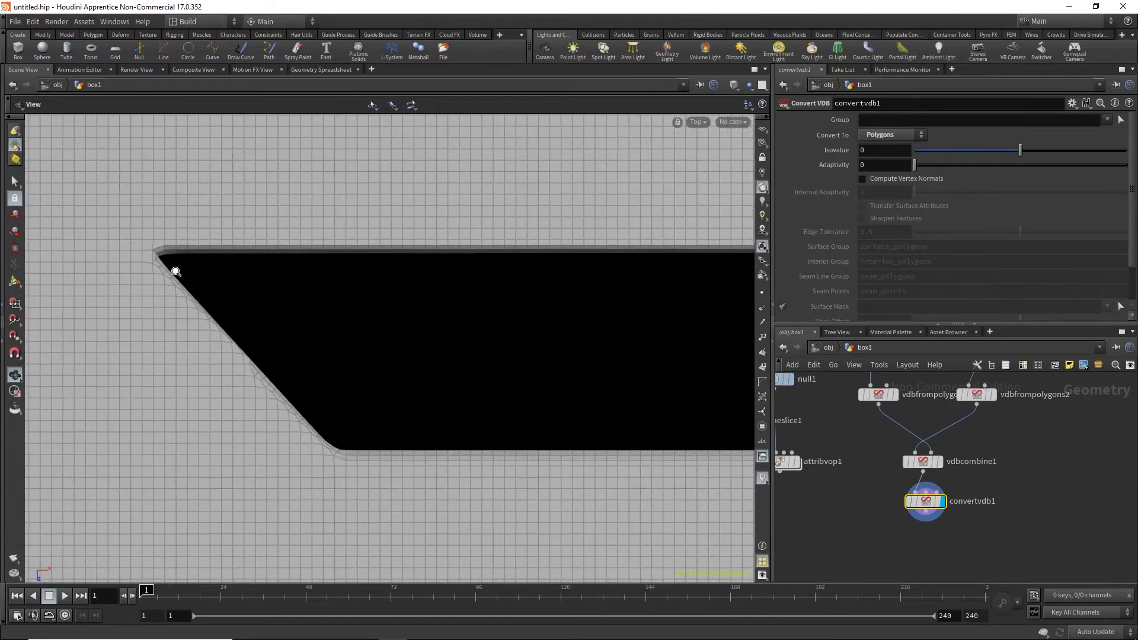
pyautogui.scroll(4, 144, 247)
pyautogui.moveTo(331, 278); pyautogui.dragTo(35, 273, button='middle')
pyautogui.moveTo(711, 279); pyautogui.dragTo(457, 287, button='middle')
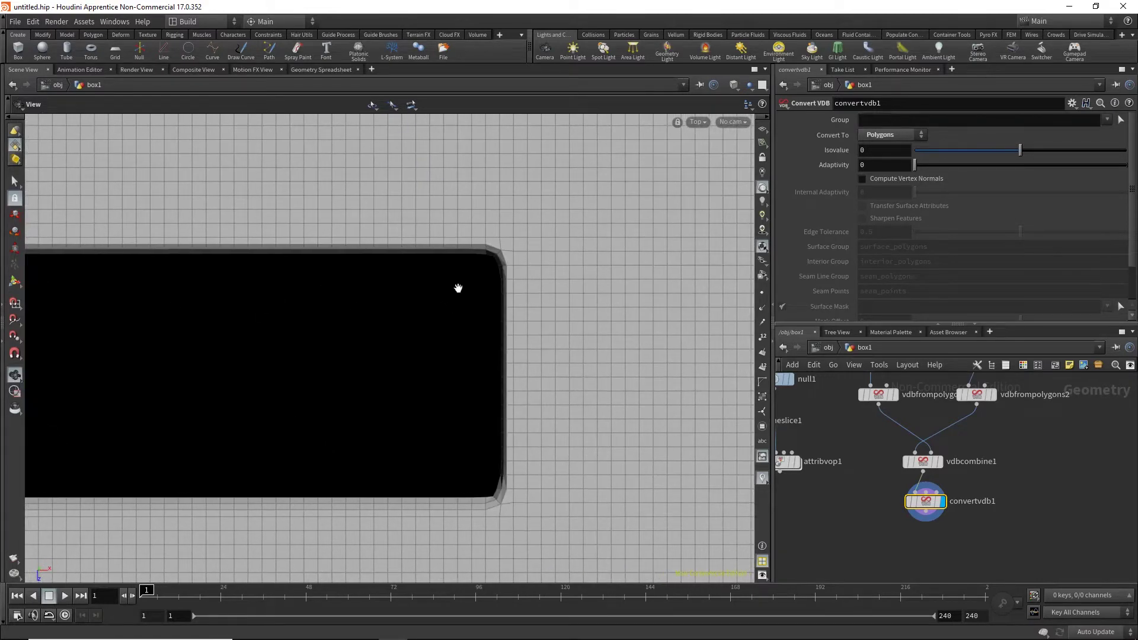
pyautogui.rightClick(546, 263)
pyautogui.click(492, 254)
pyautogui.scroll(-8, 462, 264)
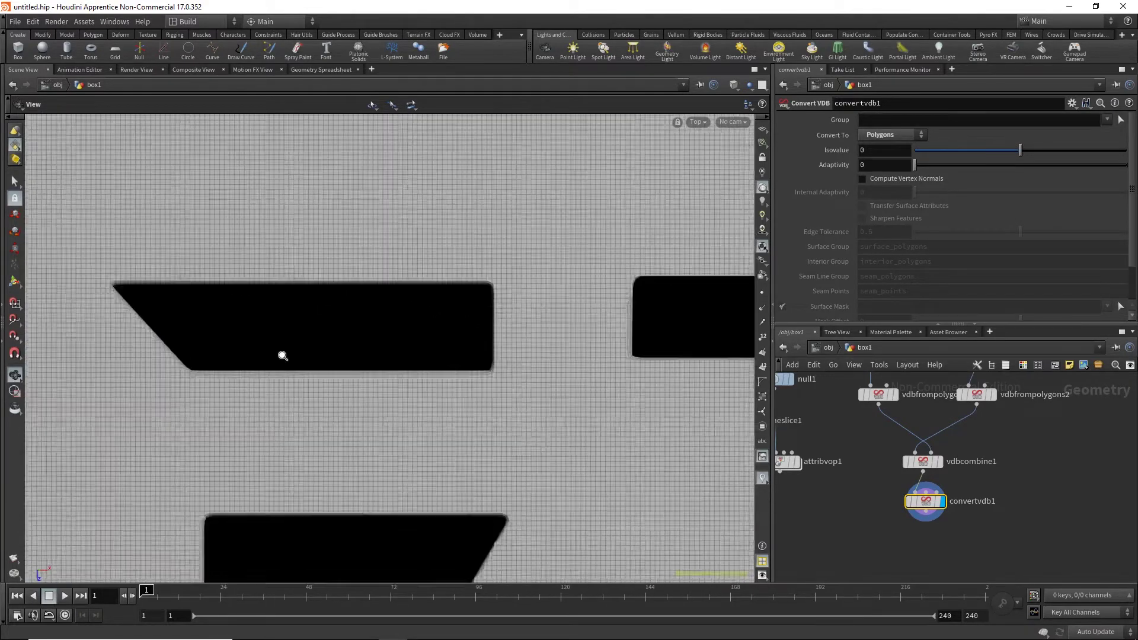
pyautogui.scroll(3, 536, 264)
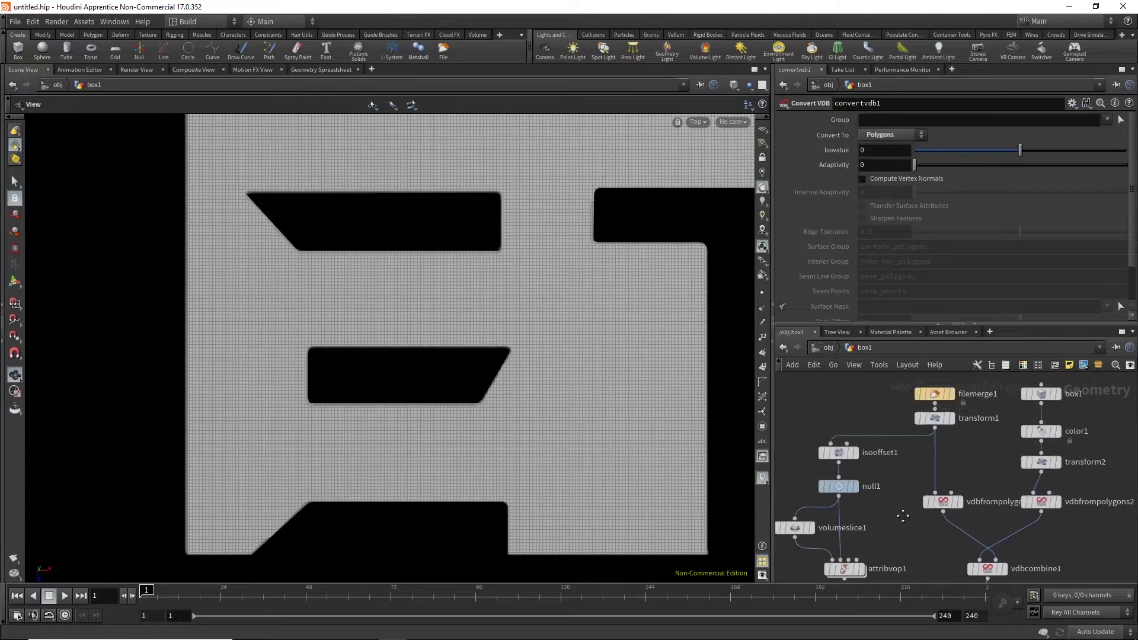
# Display the vdbfrompolygons1 letters and the vdbfrompolygons2 box in turn in the perspective view to inspect their edges
pyautogui.moveTo(871, 415)
pyautogui.mouseDown(button='middle')
pyautogui.moveTo(887, 439)
pyautogui.moveTo(868, 418)
pyautogui.mouseUp(button='middle')
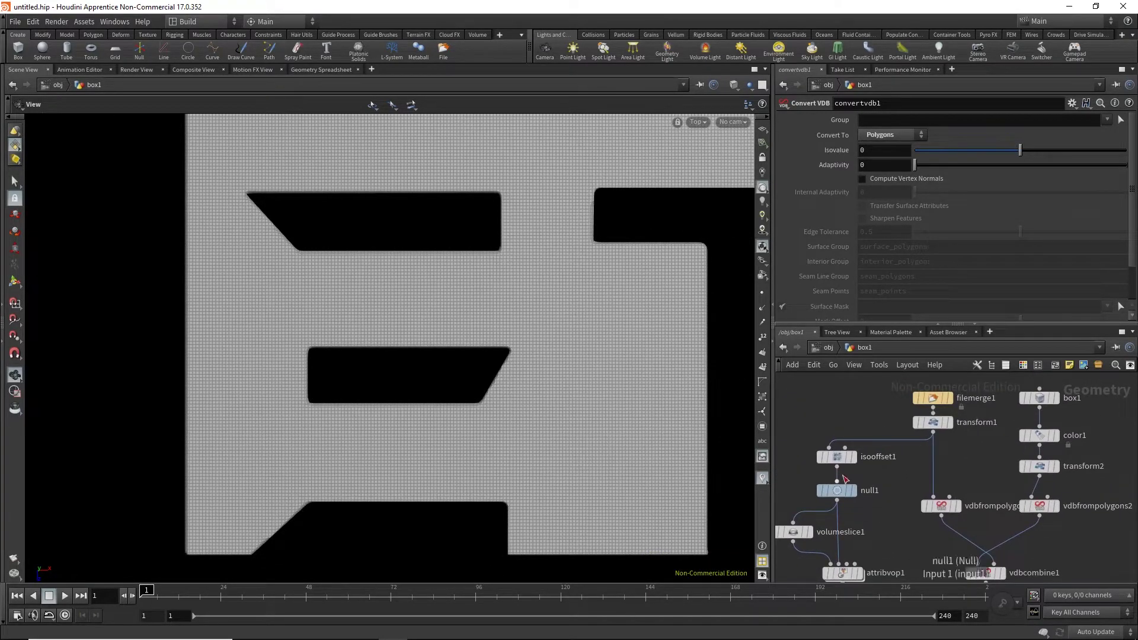
pyautogui.moveTo(927, 477); pyautogui.dragTo(882, 447, button='middle')
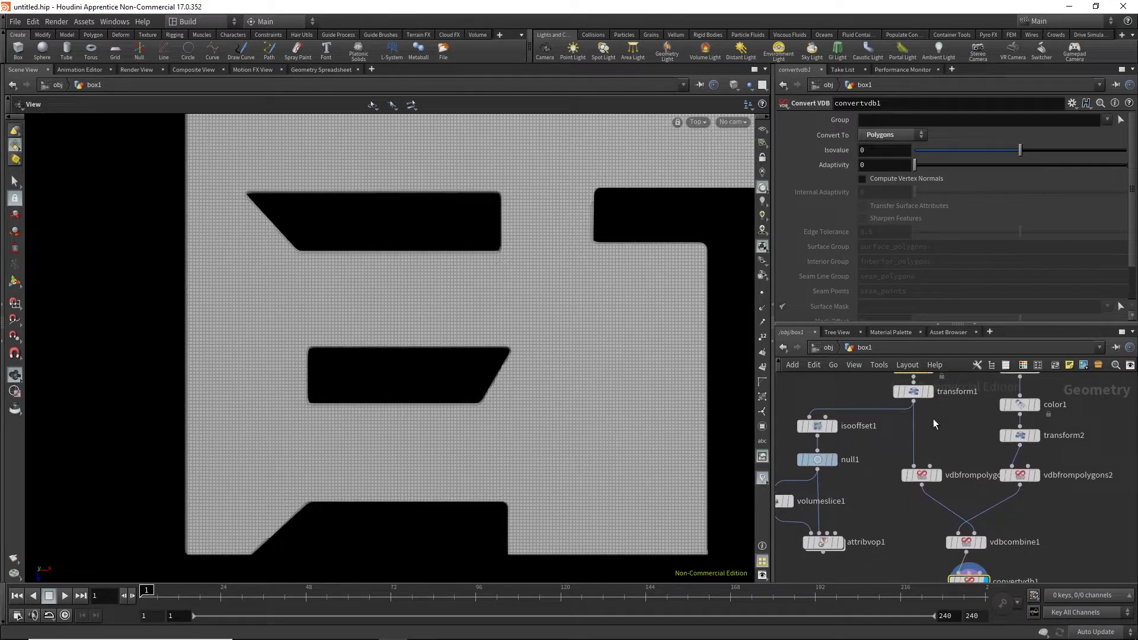
pyautogui.moveTo(933, 419); pyautogui.dragTo(906, 362, button='middle')
pyautogui.click(897, 419)
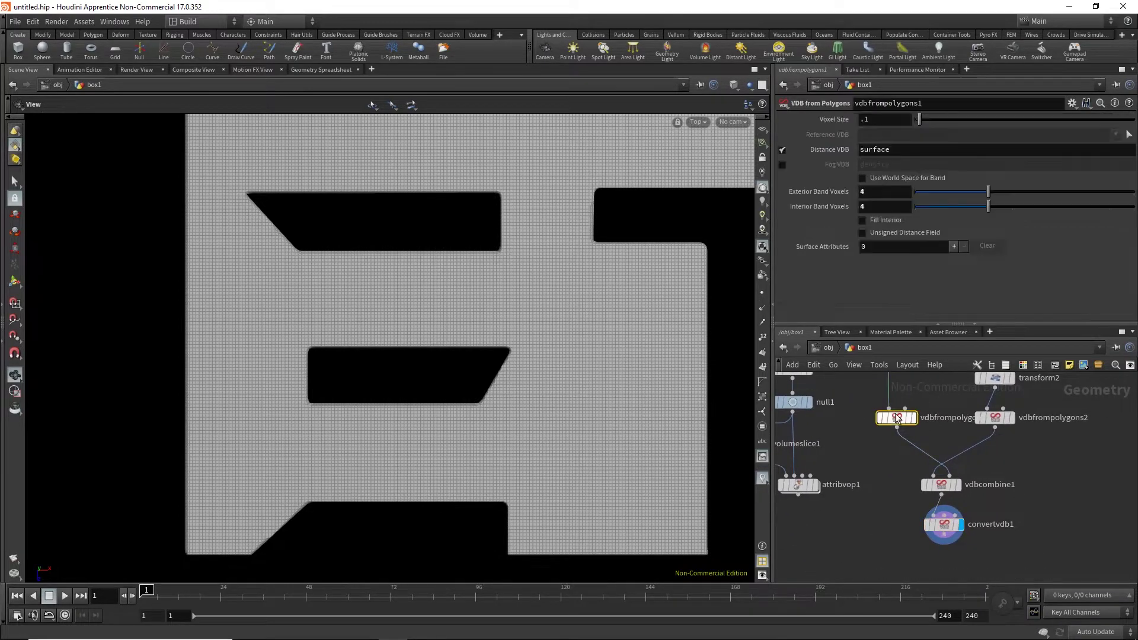
pyautogui.click(913, 418)
pyautogui.hotkey('space', '1')
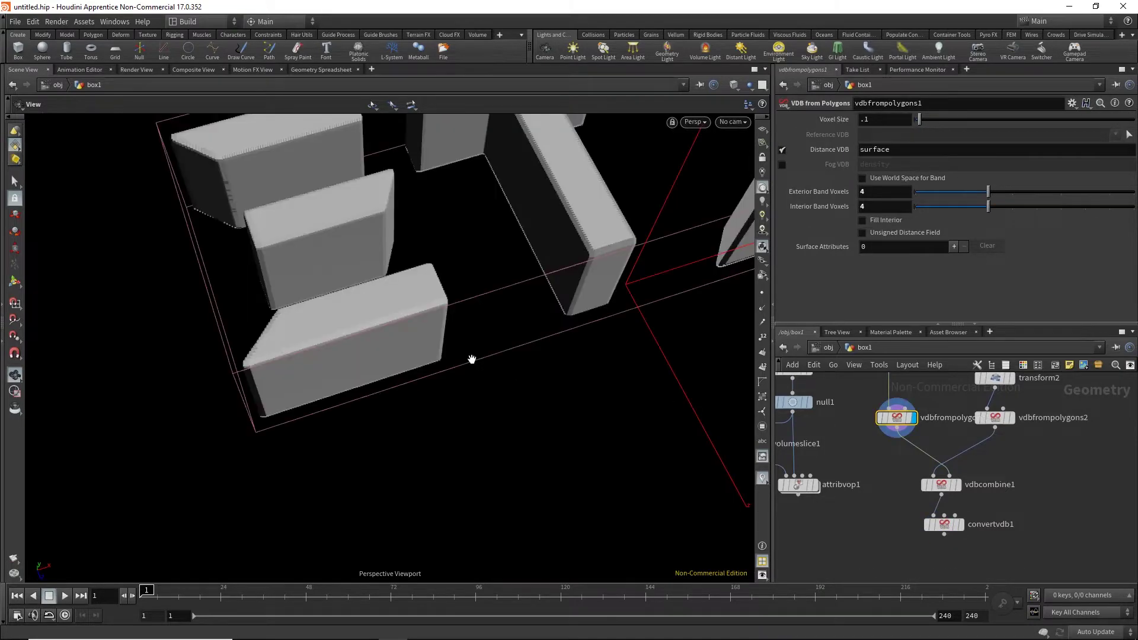
pyautogui.moveTo(472, 359); pyautogui.dragTo(351, 309)
pyautogui.click(1006, 418)
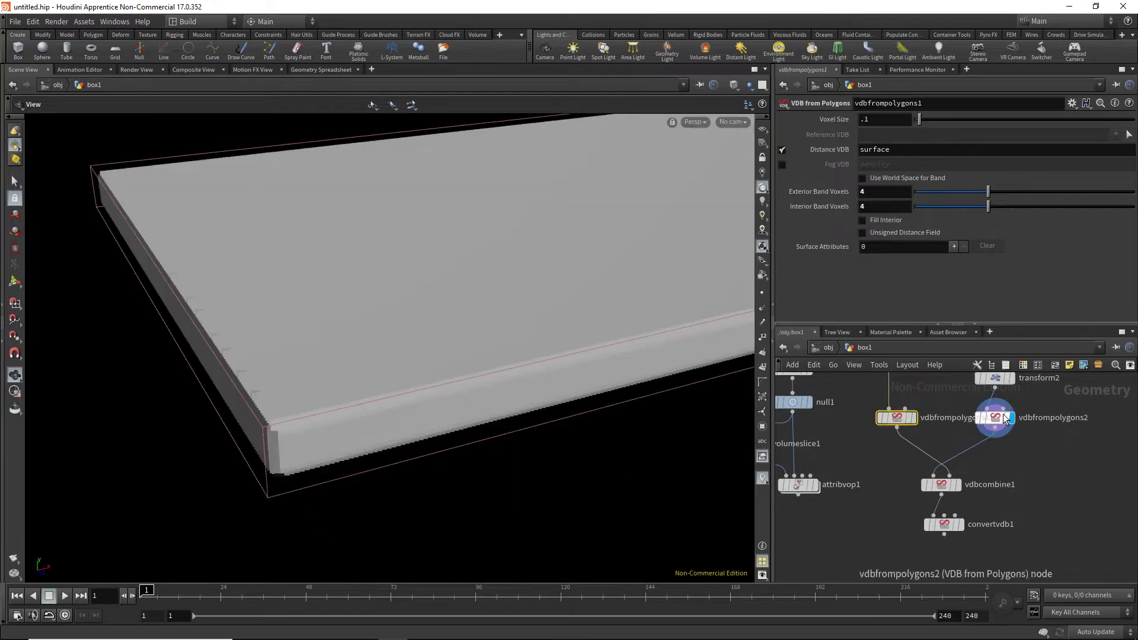
pyautogui.moveTo(427, 368); pyautogui.dragTo(447, 350)
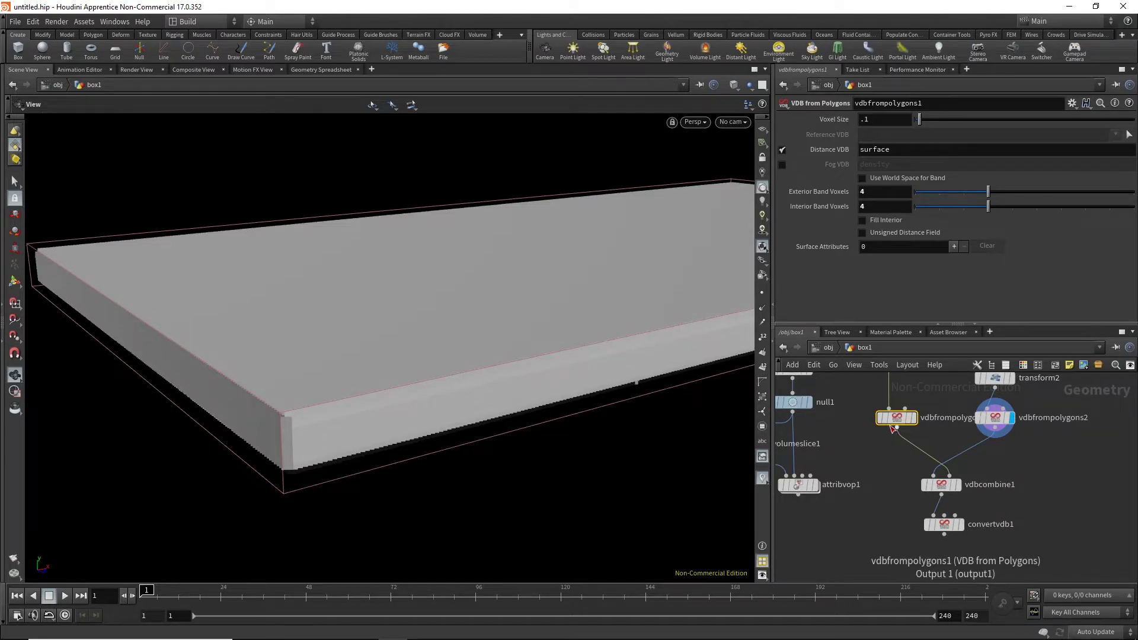
# Set the voxel size of vdbfrompolygons1 to .05 and display convertvdb1 to inspect the cut mesh
pyautogui.click(913, 417)
pyautogui.moveTo(871, 119); pyautogui.dragTo(849, 121)
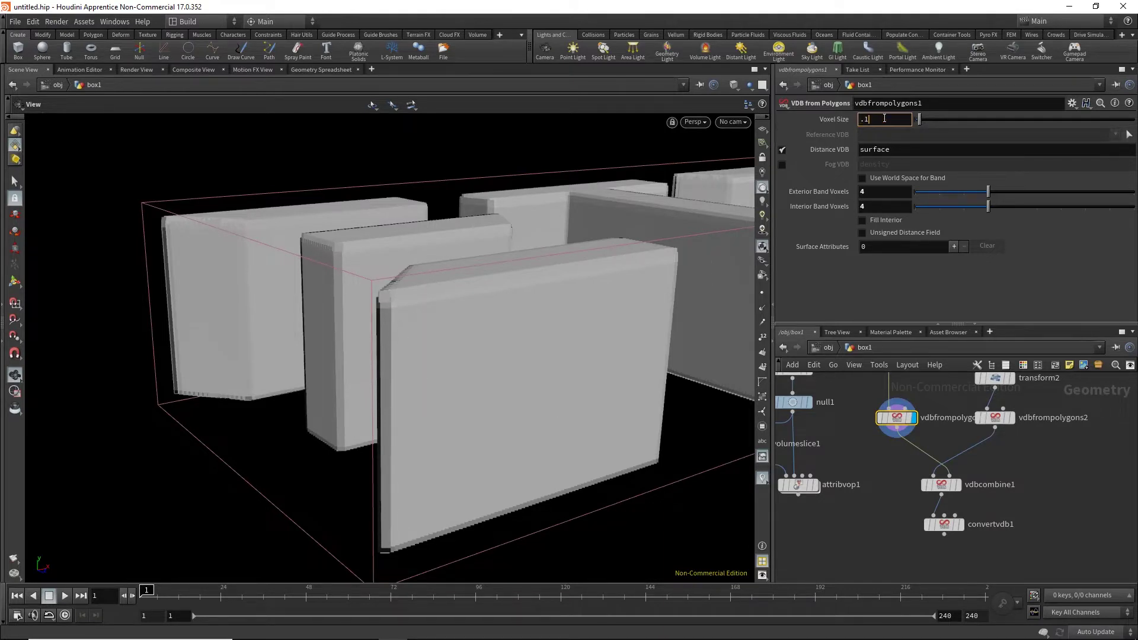
pyautogui.write('.05')
pyautogui.press('Return')
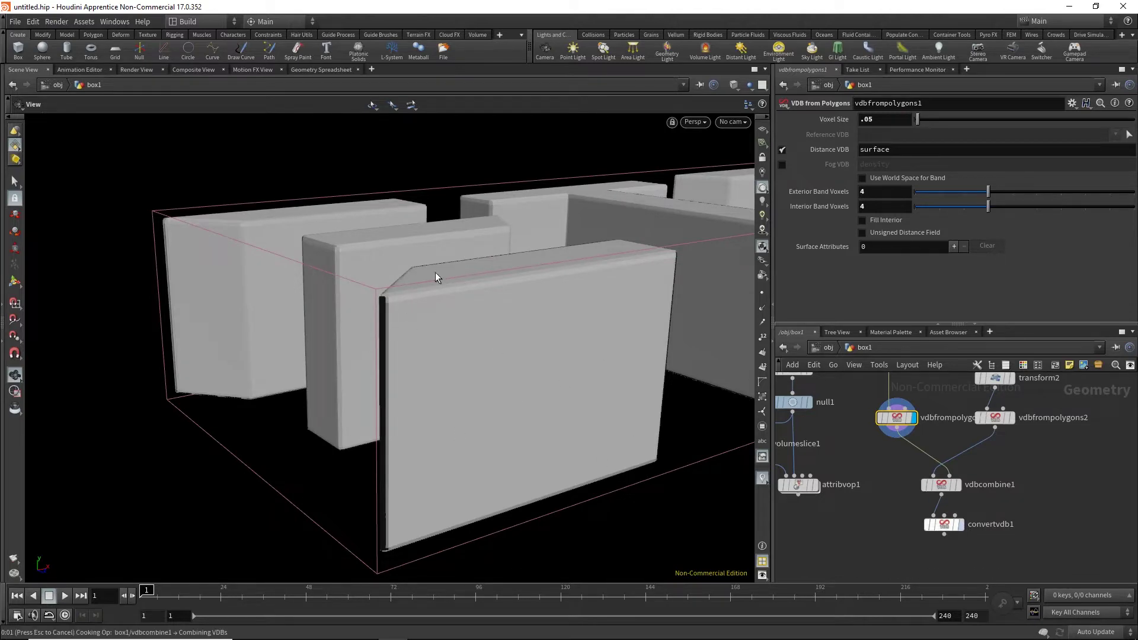
pyautogui.moveTo(447, 324); pyautogui.dragTo(383, 432)
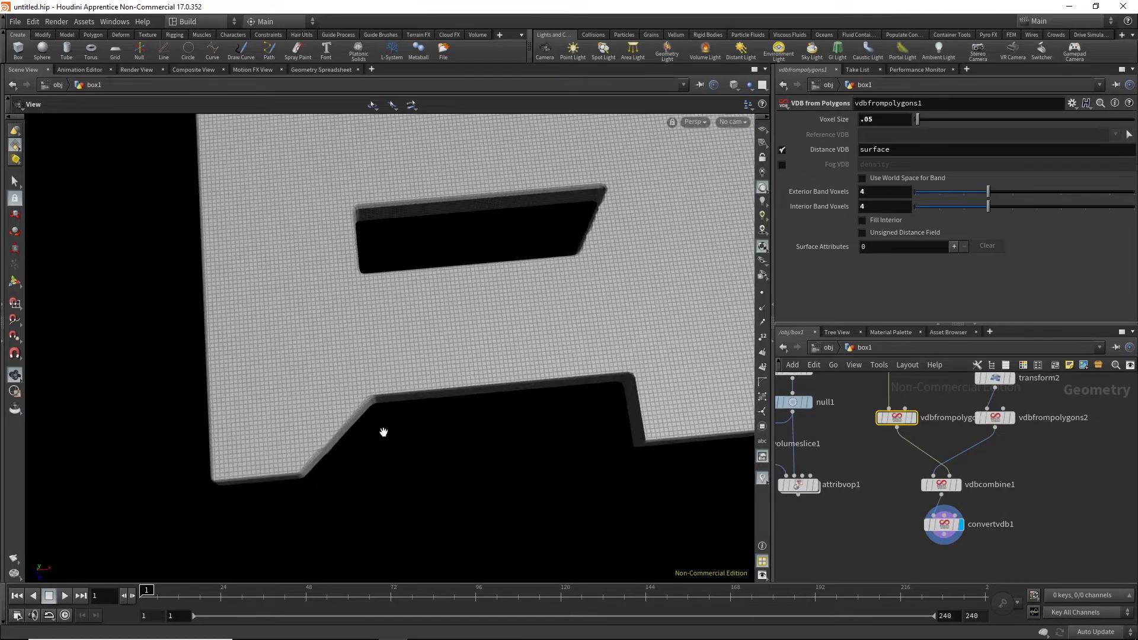
# Try a voxel size of .01 on vdbfrompolygons1 and interrupt the cooking
pyautogui.moveTo(878, 123); pyautogui.dragTo(829, 123)
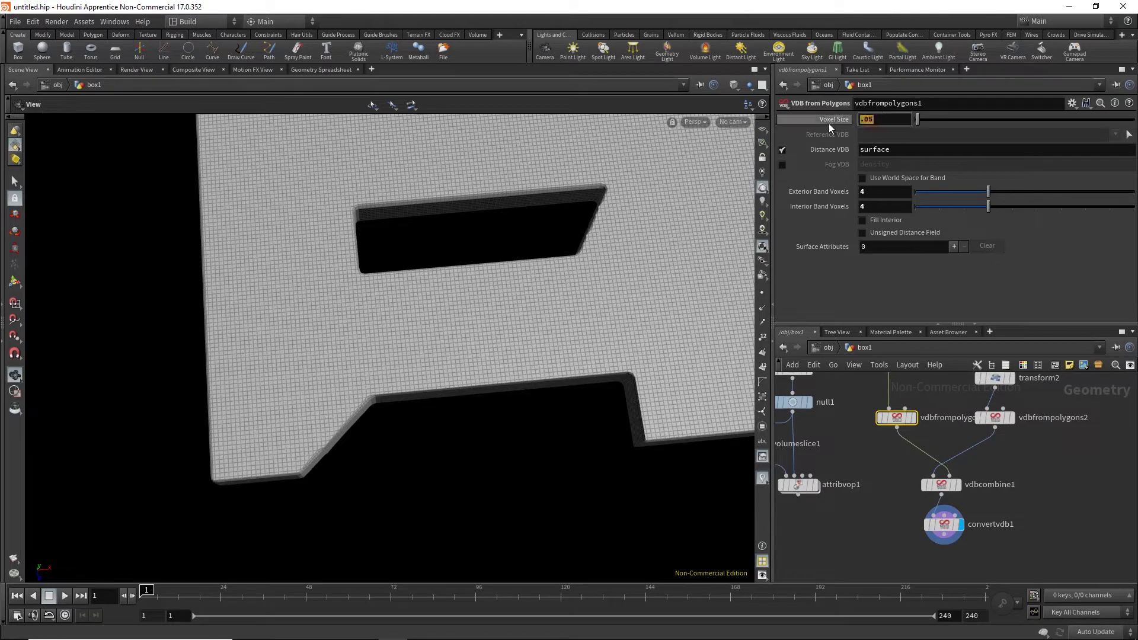
pyautogui.write('.01')
pyautogui.press('Return')
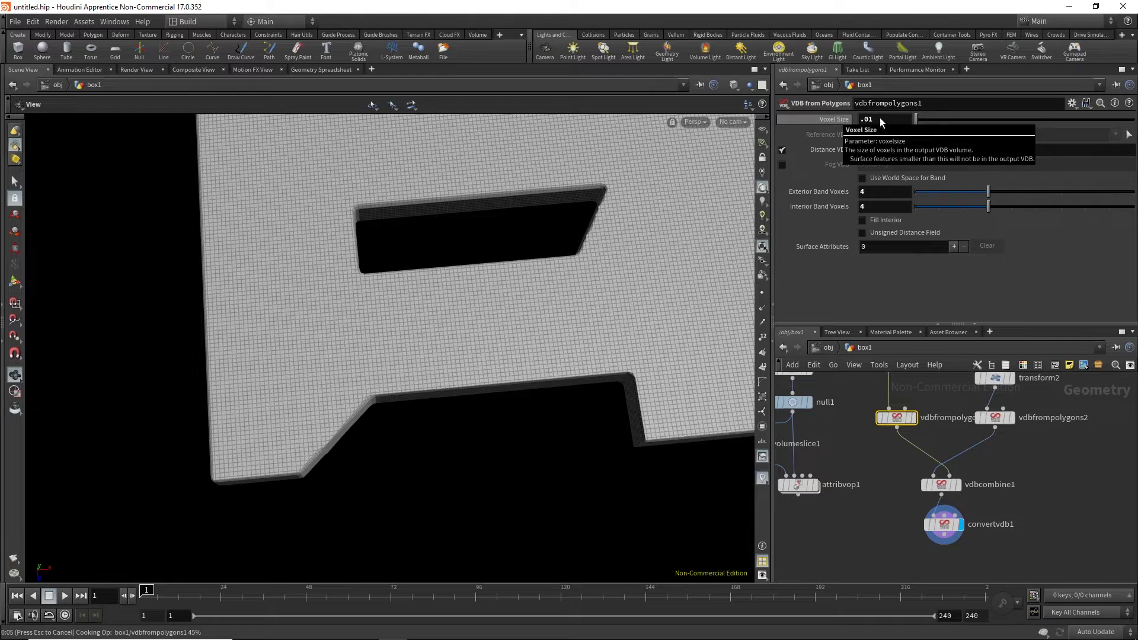
pyautogui.press('Escape')
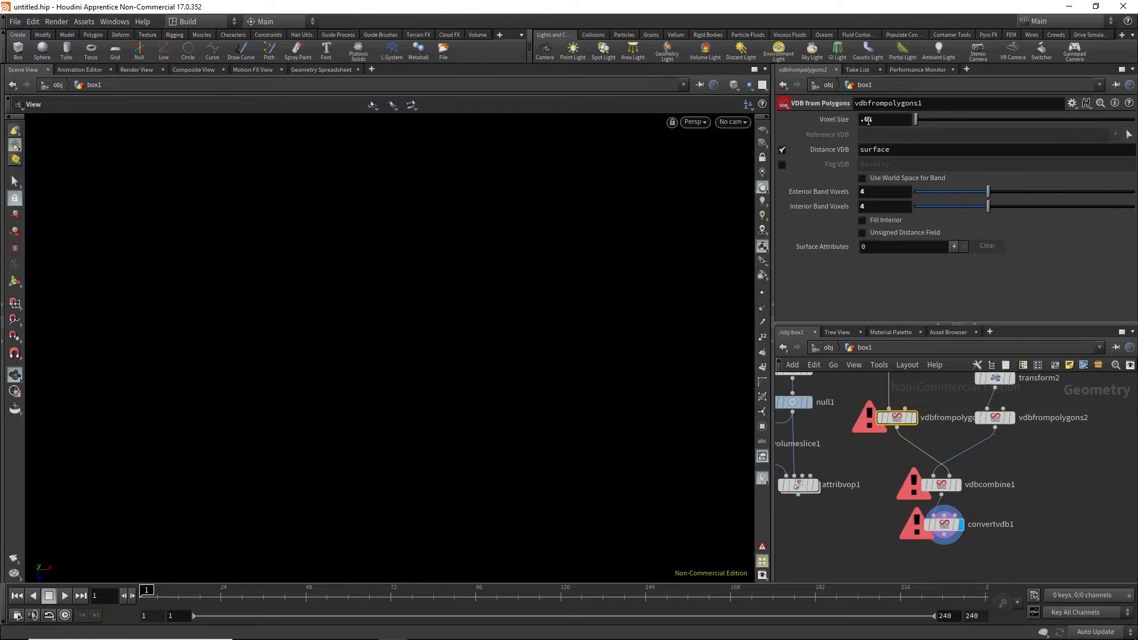
# Set the voxel size of vdbfrompolygons1 to .025
pyautogui.moveTo(868, 120); pyautogui.dragTo(876, 119)
pyautogui.write('25')
pyautogui.press('Return')
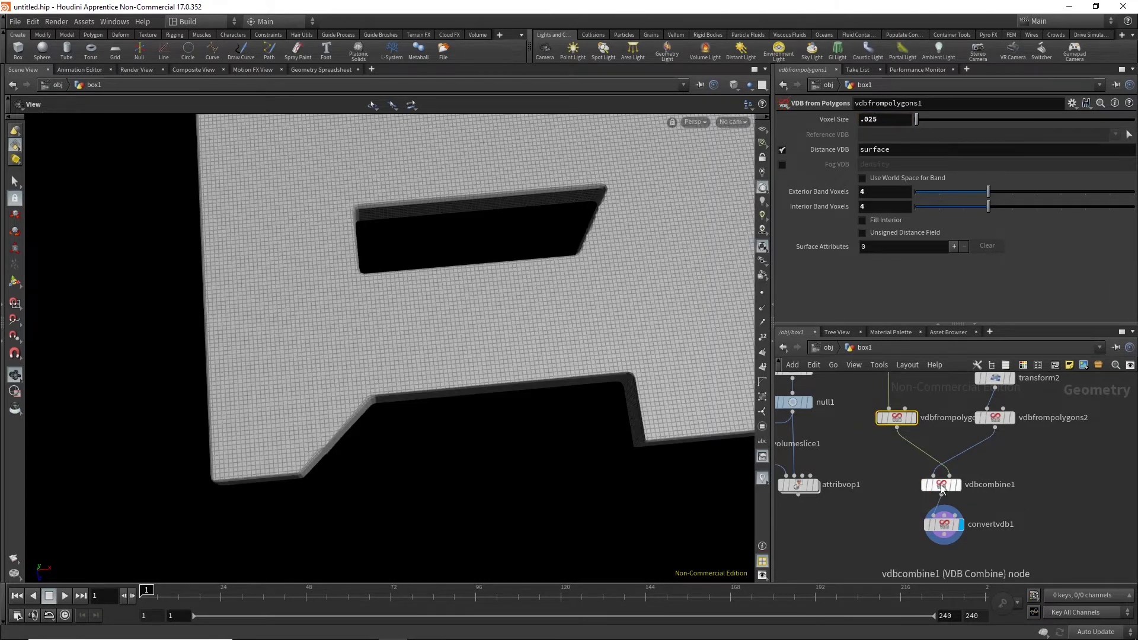
# Change the resampling of vdbcombine1 to A to Match B and inspect the cut surface up close
pyautogui.click(942, 484)
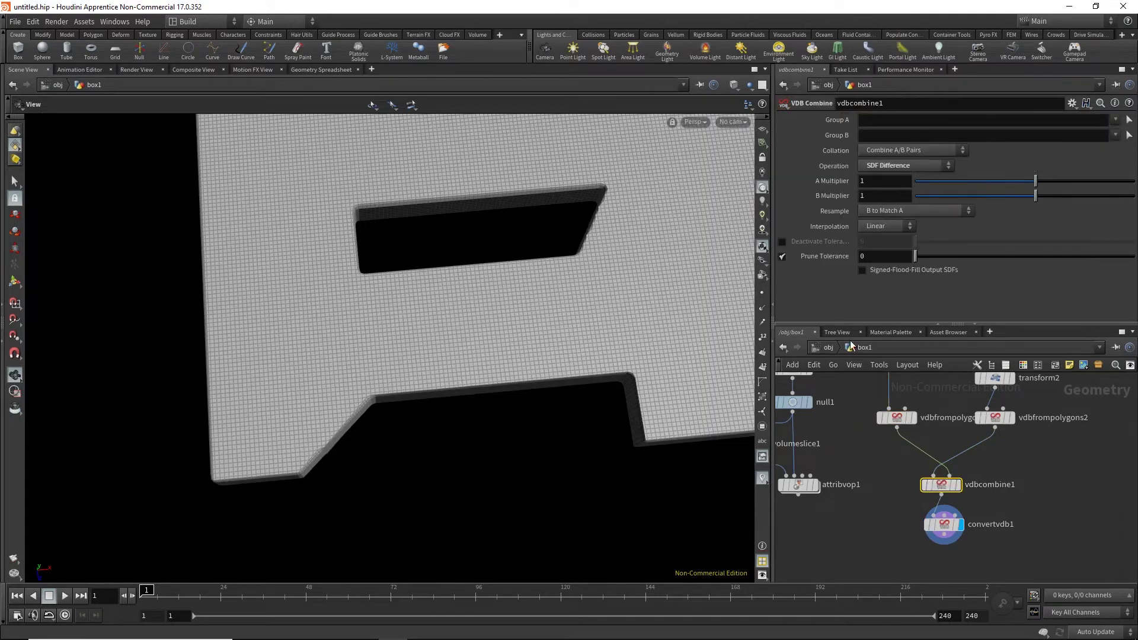
pyautogui.click(875, 210)
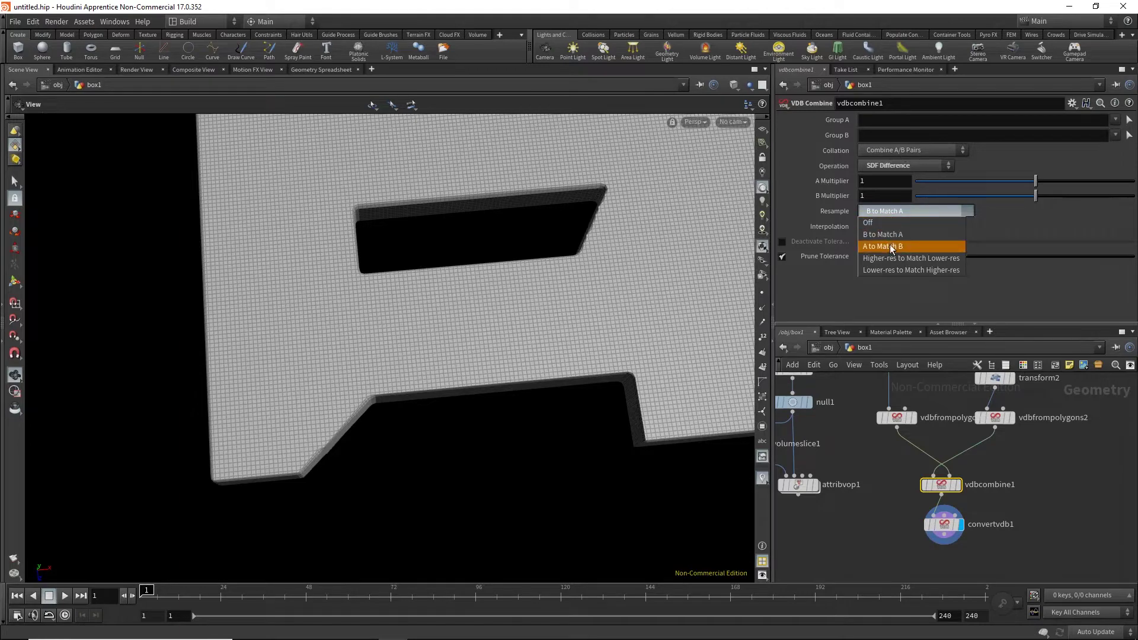
pyautogui.click(890, 244)
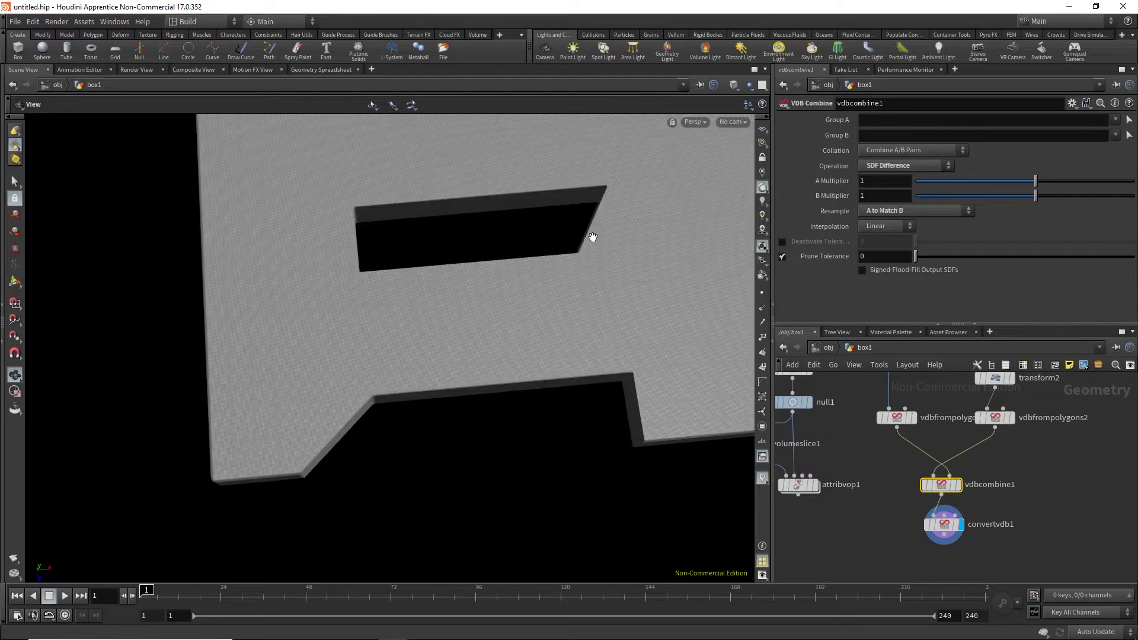
pyautogui.scroll(10, 498, 308)
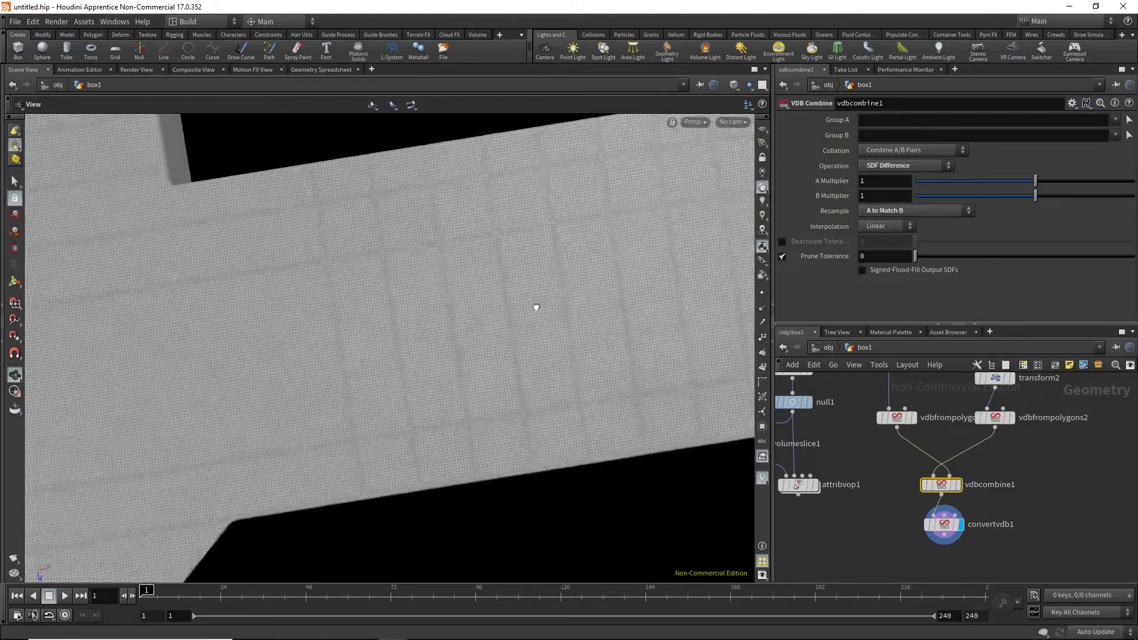
pyautogui.scroll(-10, 498, 267)
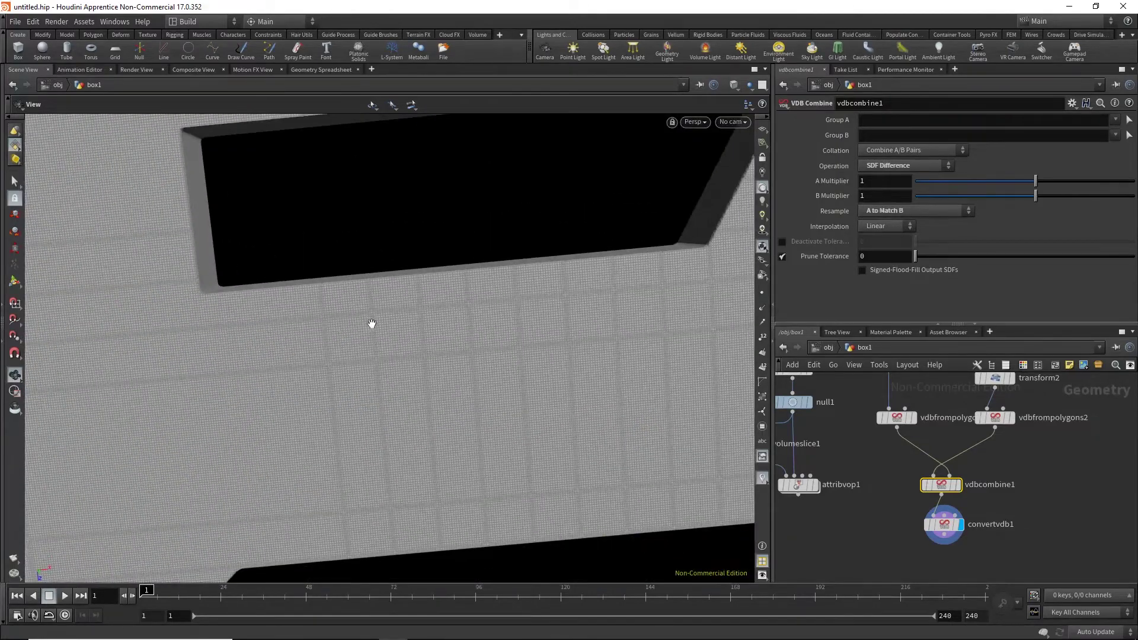
# Set the adaptivity of convertvdb1 to .1 and inspect the polygons around the letter cut-out
pyautogui.click(944, 524)
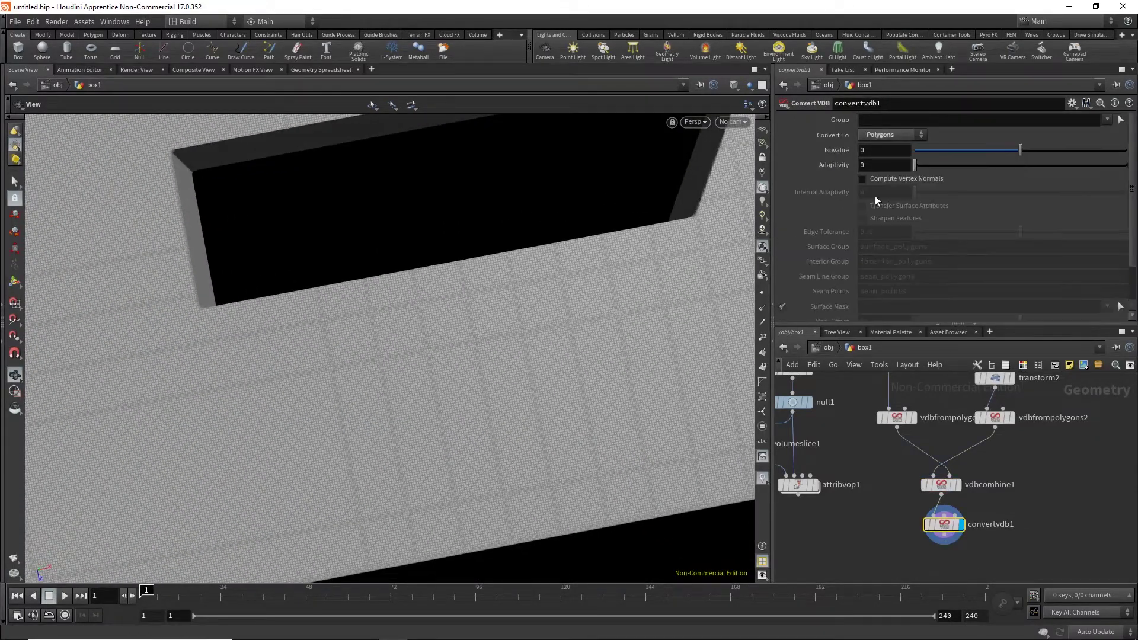
pyautogui.write('.1')
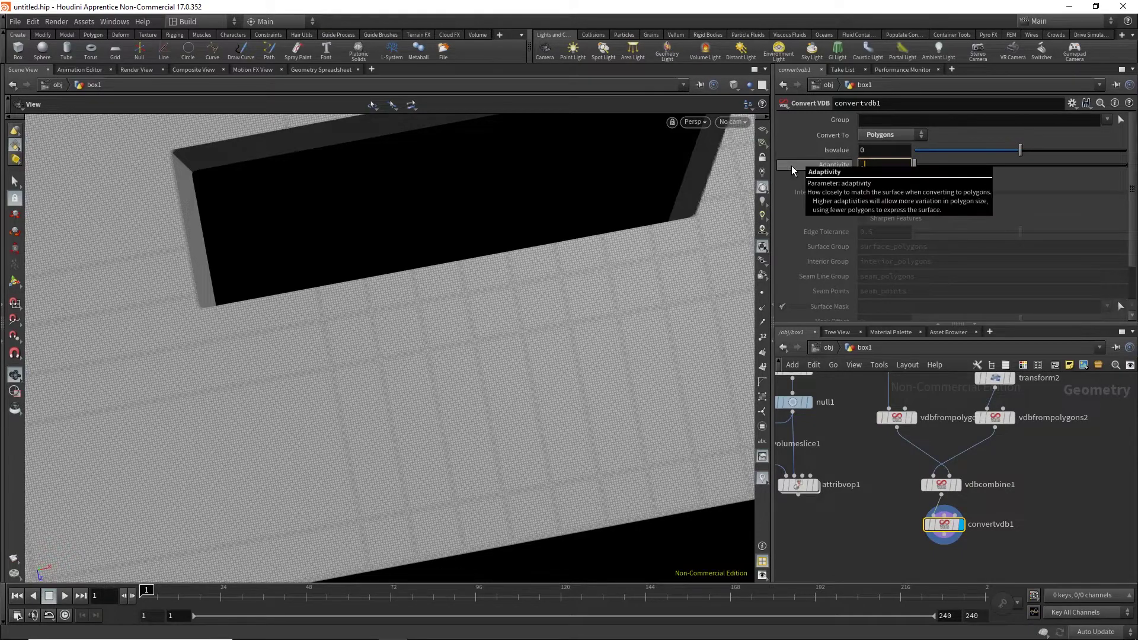
pyautogui.press('Return')
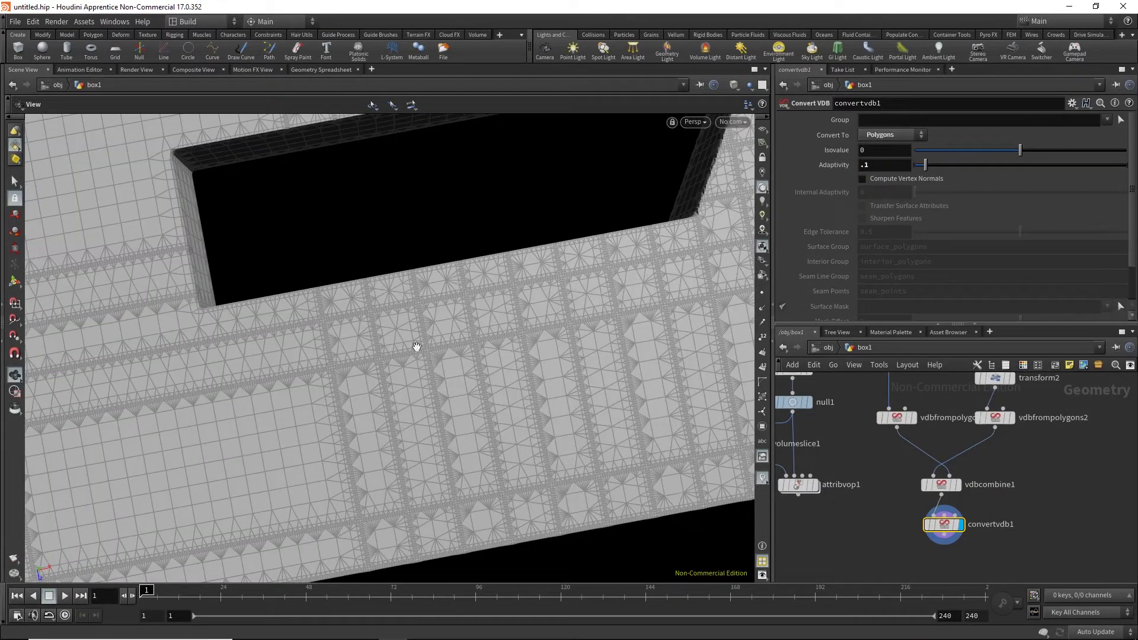
pyautogui.moveTo(273, 397); pyautogui.dragTo(458, 330)
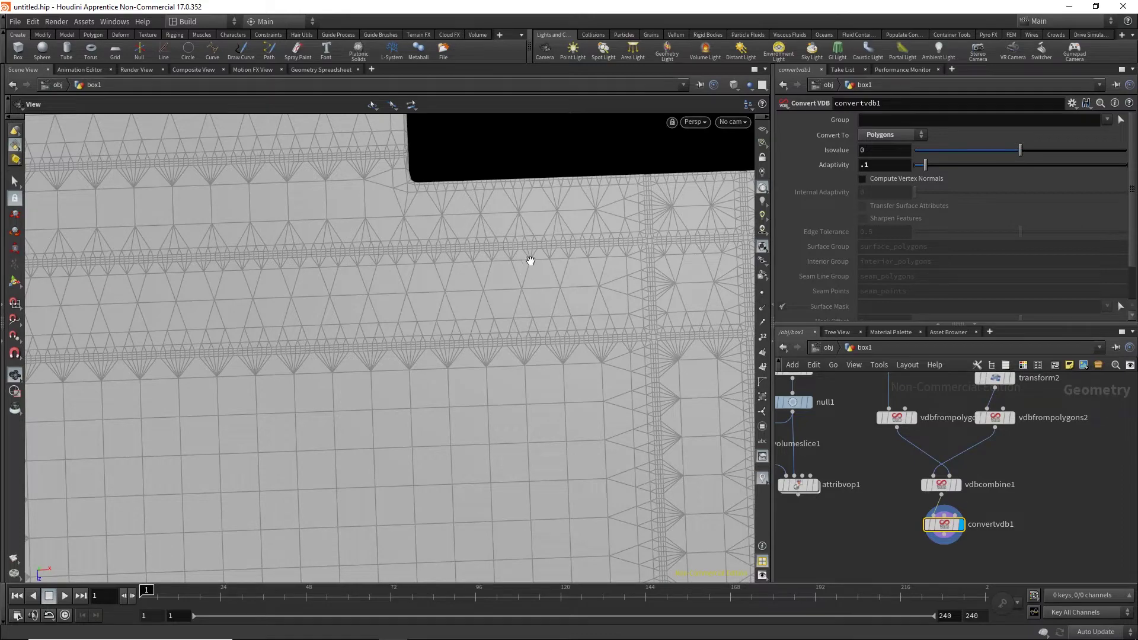
pyautogui.moveTo(528, 259); pyautogui.dragTo(328, 308)
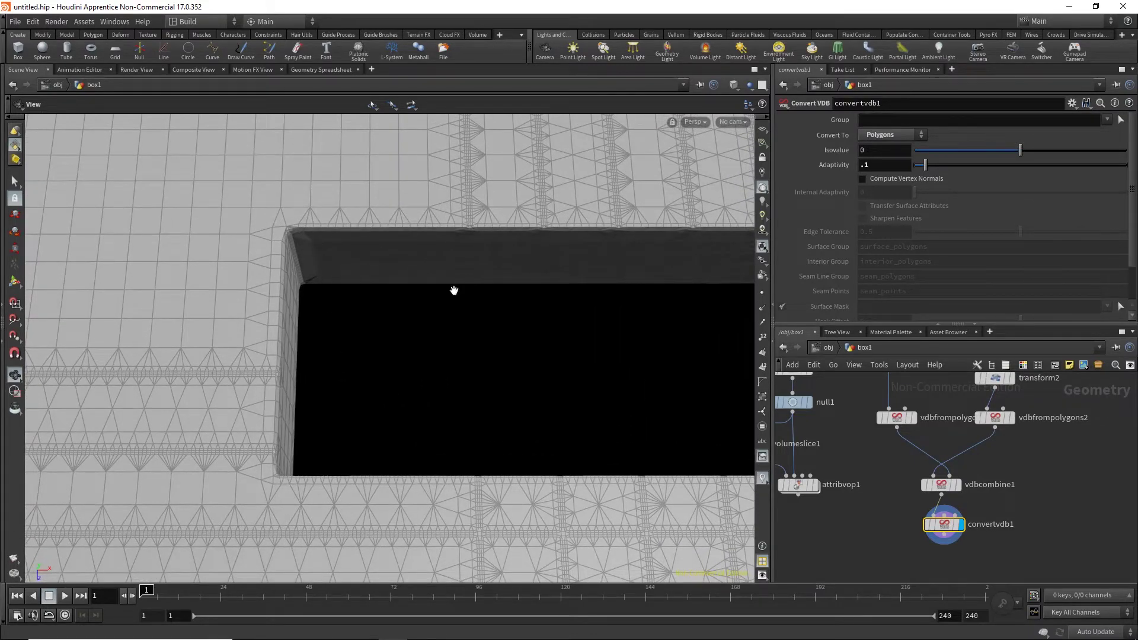
# Try an adaptivity of .25 on convertvdb1 and inspect the polygons around the letter cut-out
pyautogui.moveTo(454, 290); pyautogui.dragTo(337, 419)
pyautogui.moveTo(977, 457); pyautogui.dragTo(972, 517, button='middle')
pyautogui.click(991, 438)
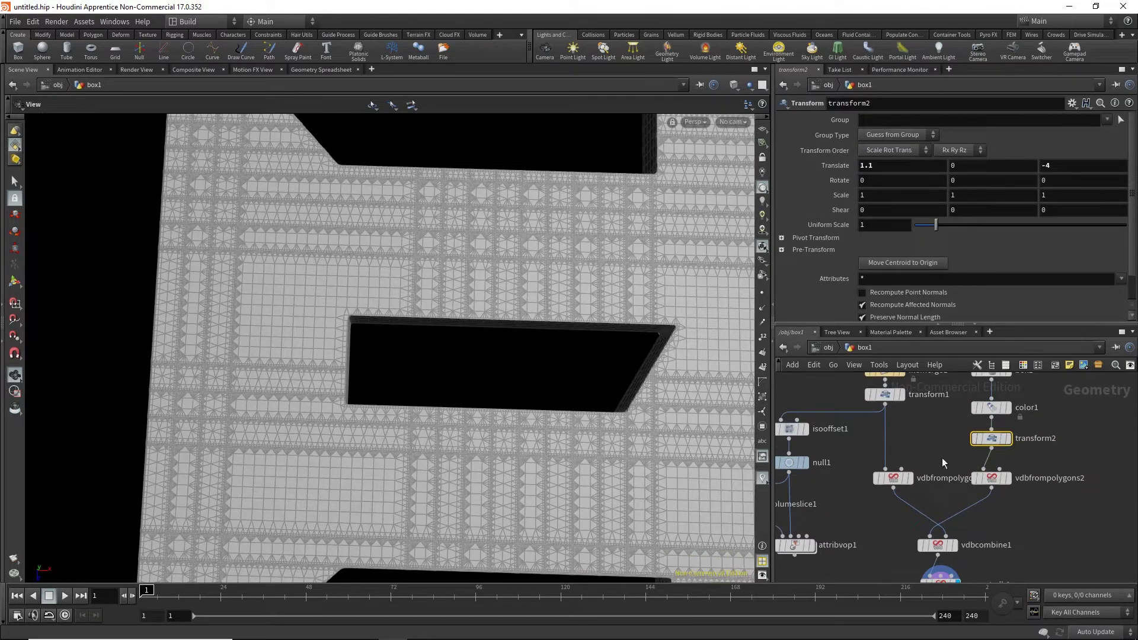
pyautogui.moveTo(947, 545); pyautogui.dragTo(946, 489, button='middle')
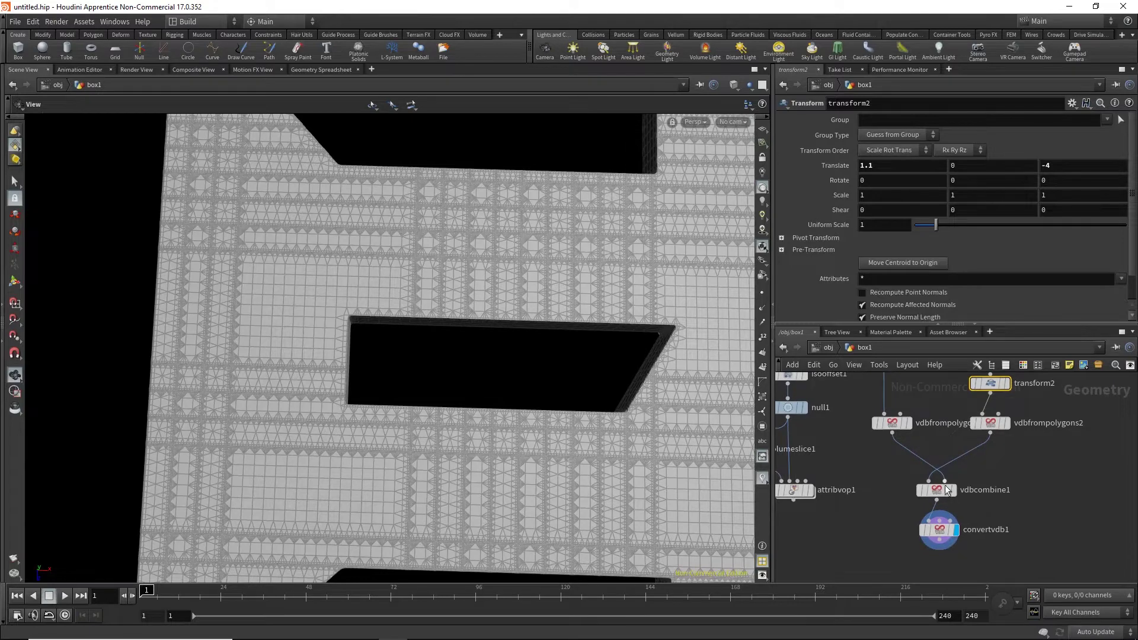
pyautogui.click(940, 529)
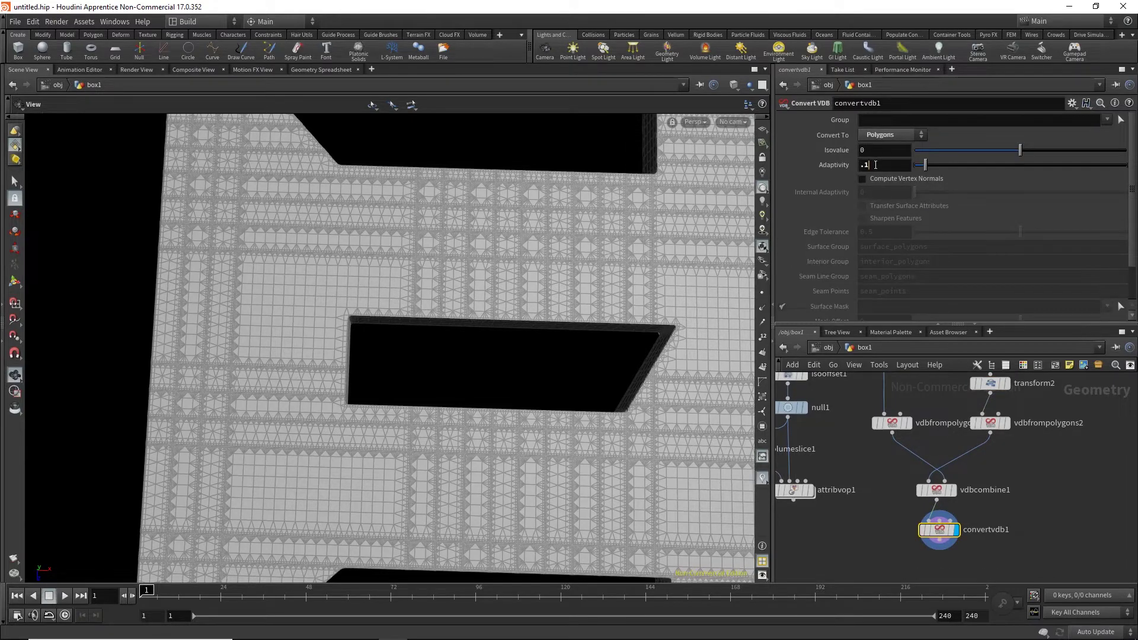
pyautogui.click(875, 169)
pyautogui.write('.25')
pyautogui.press('Return')
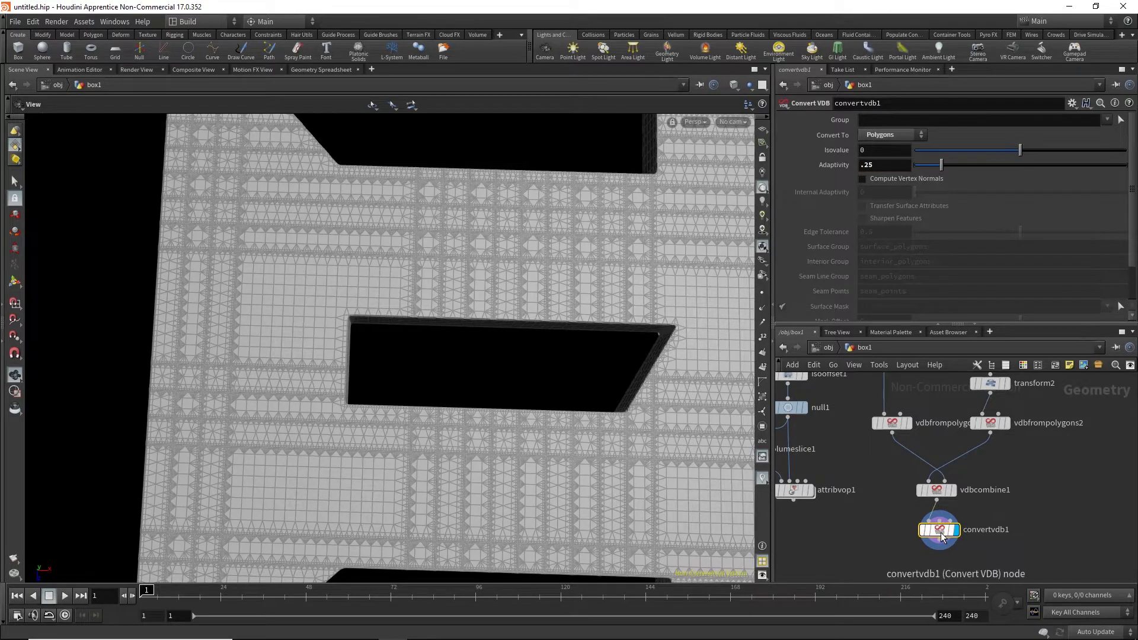
pyautogui.moveTo(462, 476); pyautogui.dragTo(463, 490)
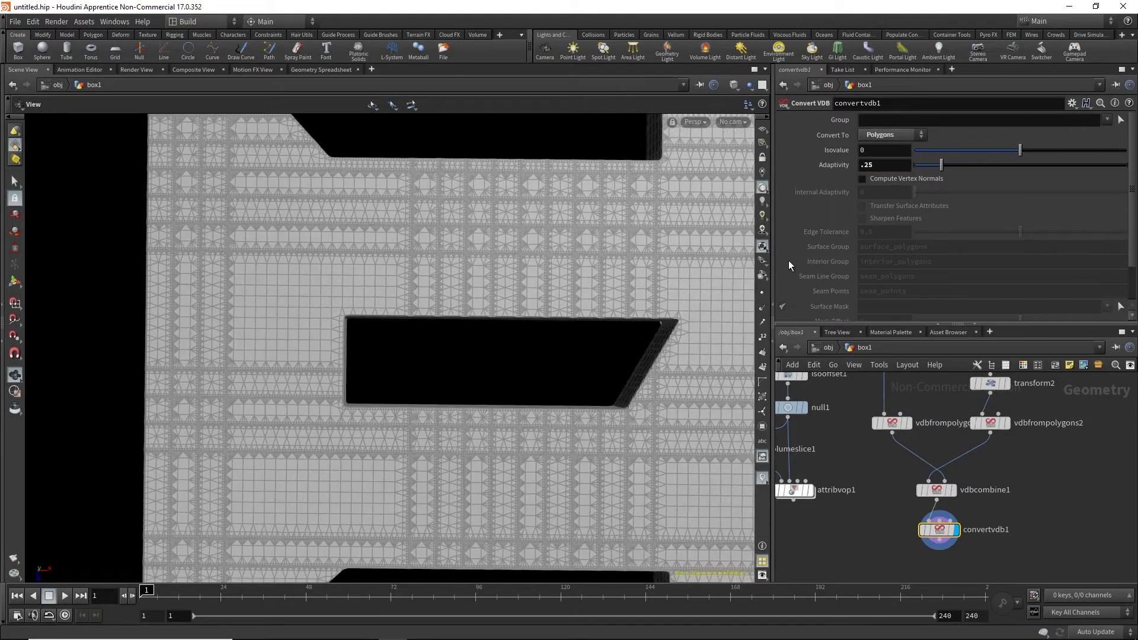
# Set the adaptivity of convertvdb1 to .05 and inspect the cut-out's corner up close
pyautogui.click(867, 168)
pyautogui.write('.05')
pyautogui.press('Return')
pyautogui.moveTo(367, 413); pyautogui.dragTo(489, 420)
# Display the transform1 node and examine the bevelled corner of the original letter mesh
pyautogui.moveTo(865, 466); pyautogui.dragTo(920, 529, button='middle')
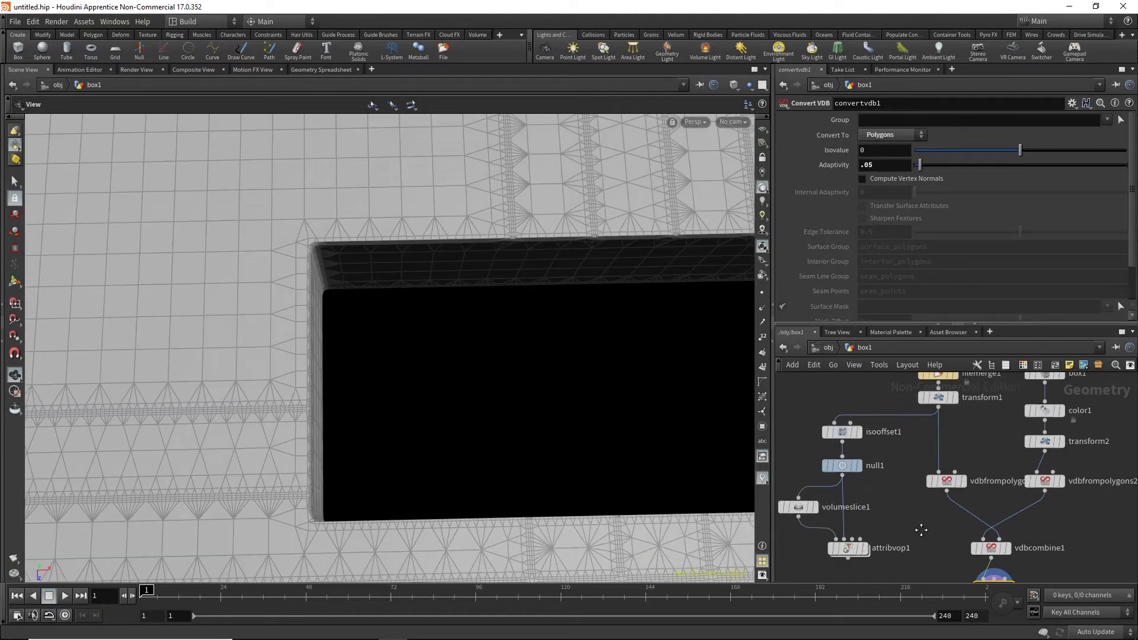
pyautogui.scroll(-1, 907, 453)
pyautogui.scroll(1, 905, 443)
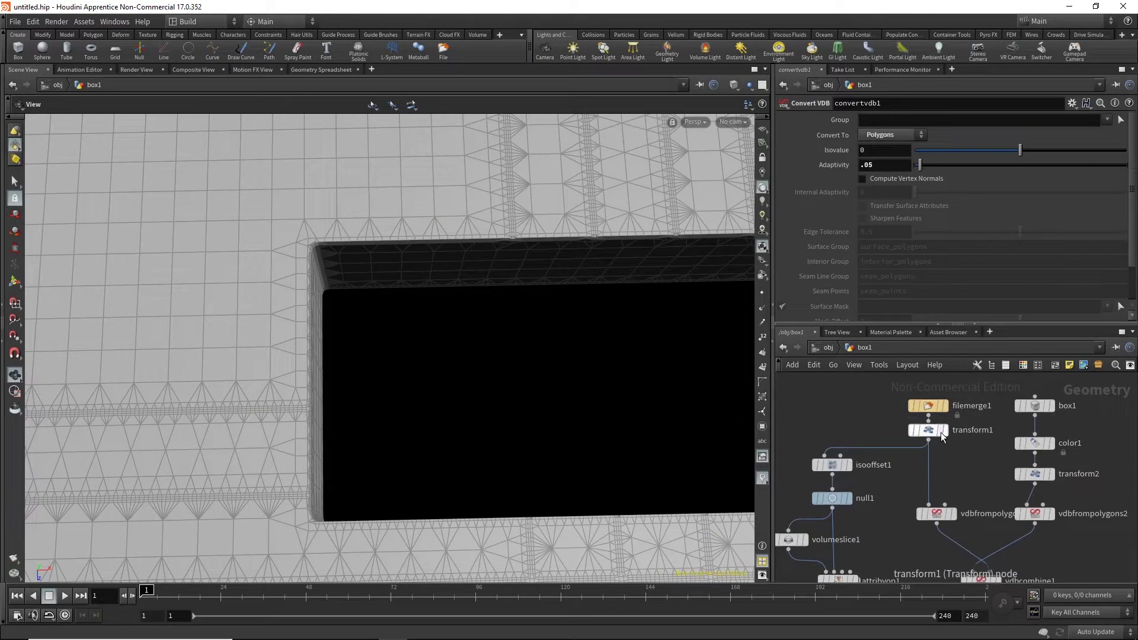
pyautogui.click(941, 432)
pyautogui.click(933, 431)
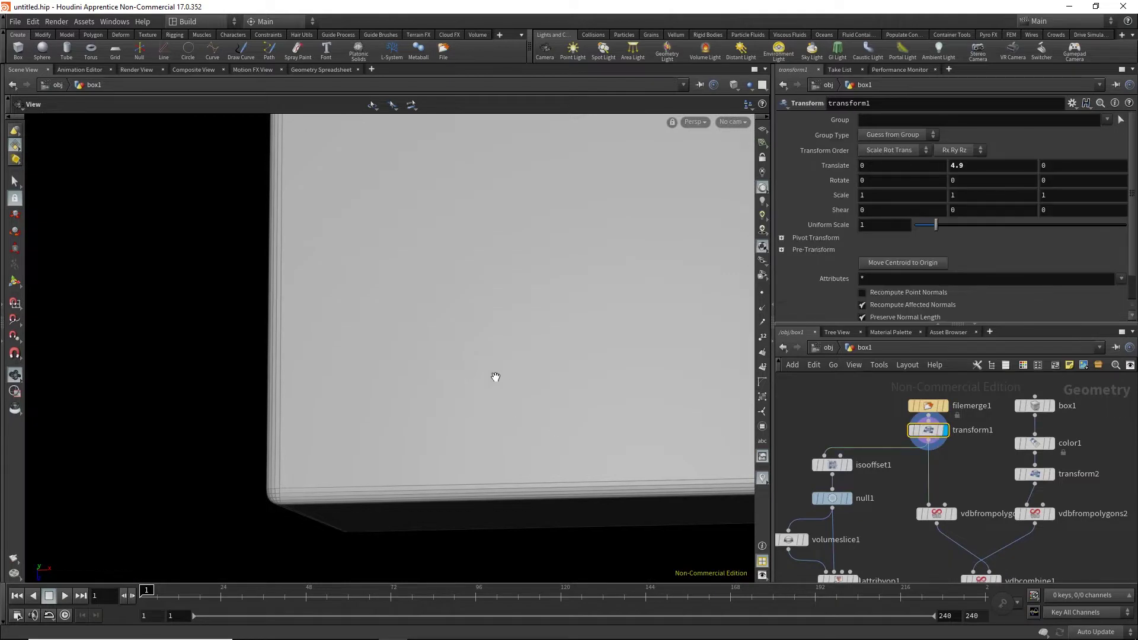
pyautogui.moveTo(513, 353); pyautogui.dragTo(523, 350)
pyautogui.scroll(-3, 902, 439)
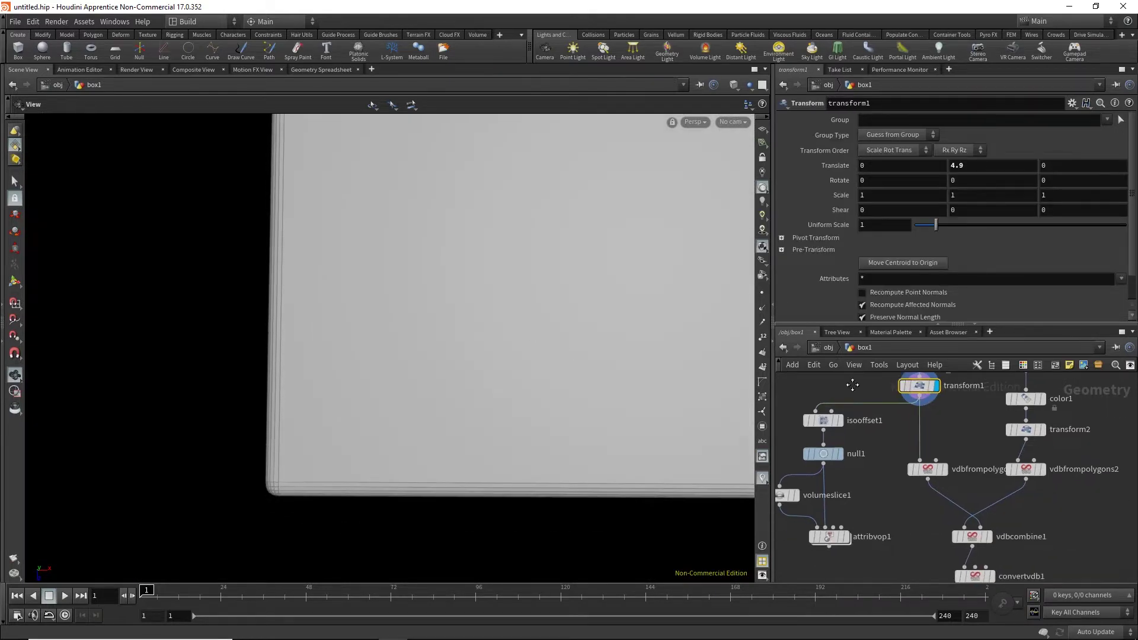
# Rewire null1 to take its input from vdbfrompolygons1 instead of isooffset1 and display volumeslice1
pyautogui.moveTo(824, 454); pyautogui.dragTo(830, 478)
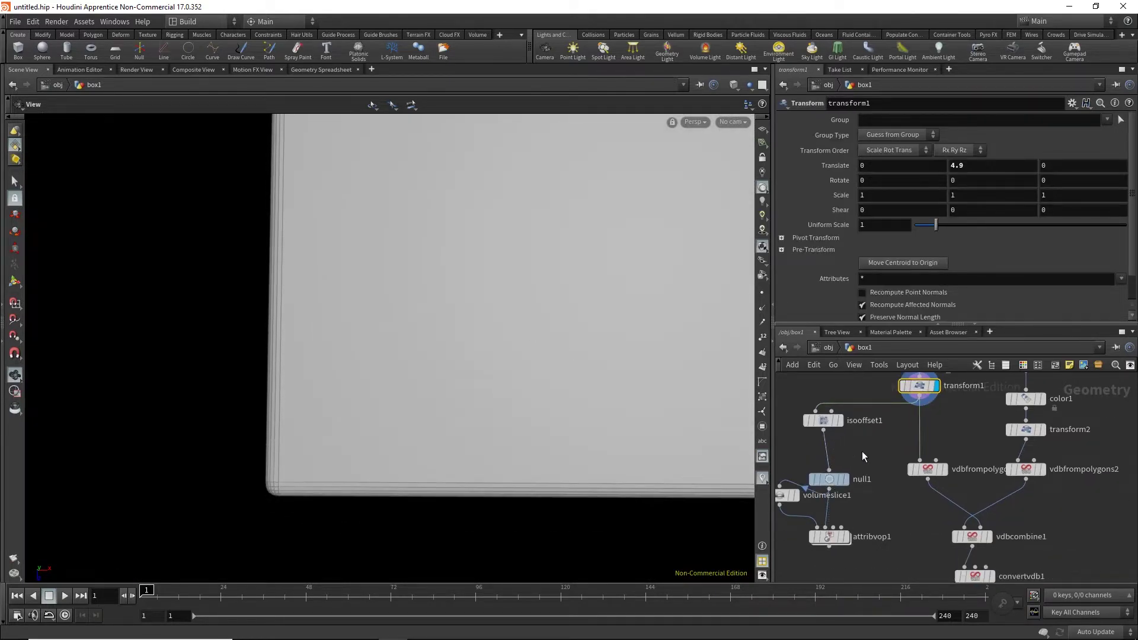
pyautogui.moveTo(891, 482); pyautogui.dragTo(966, 433, button='middle')
pyautogui.moveTo(843, 423); pyautogui.dragTo(926, 511)
pyautogui.press('l')
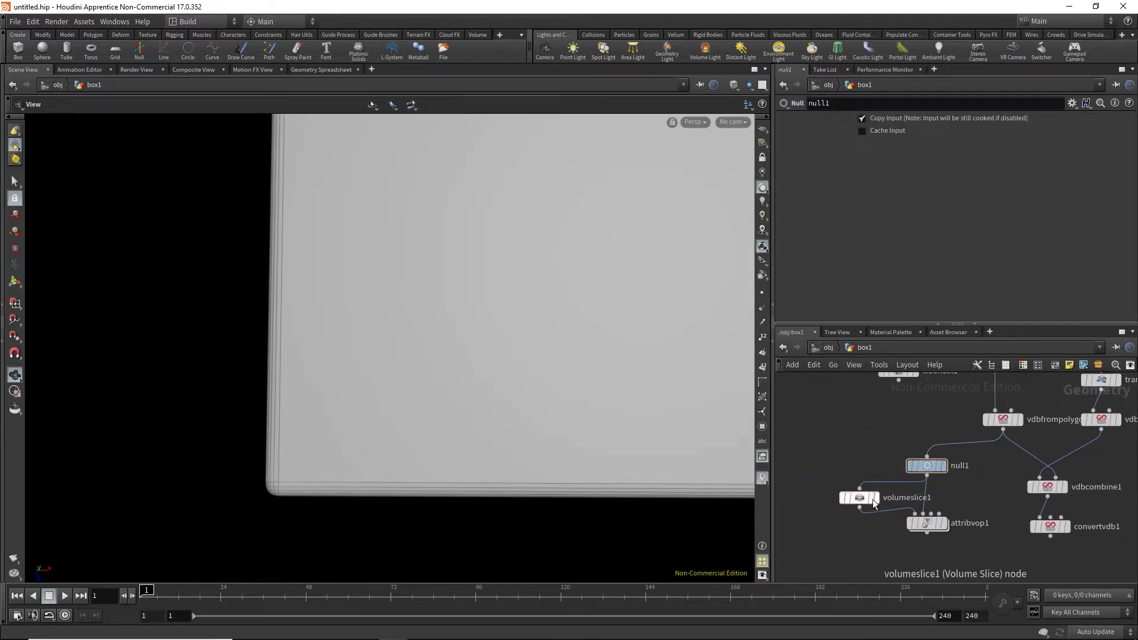
pyautogui.click(874, 499)
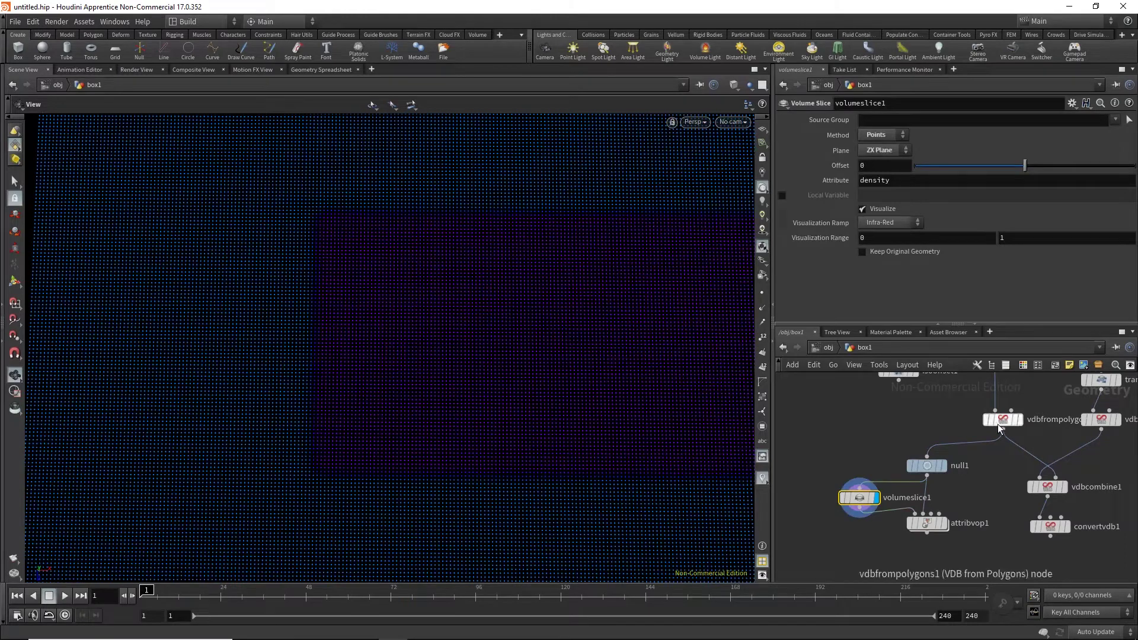
# Set the voxel size of vdbfrompolygons1 to .1
pyautogui.click(1001, 422)
pyautogui.doubleClick(877, 120)
pyautogui.write('.1')
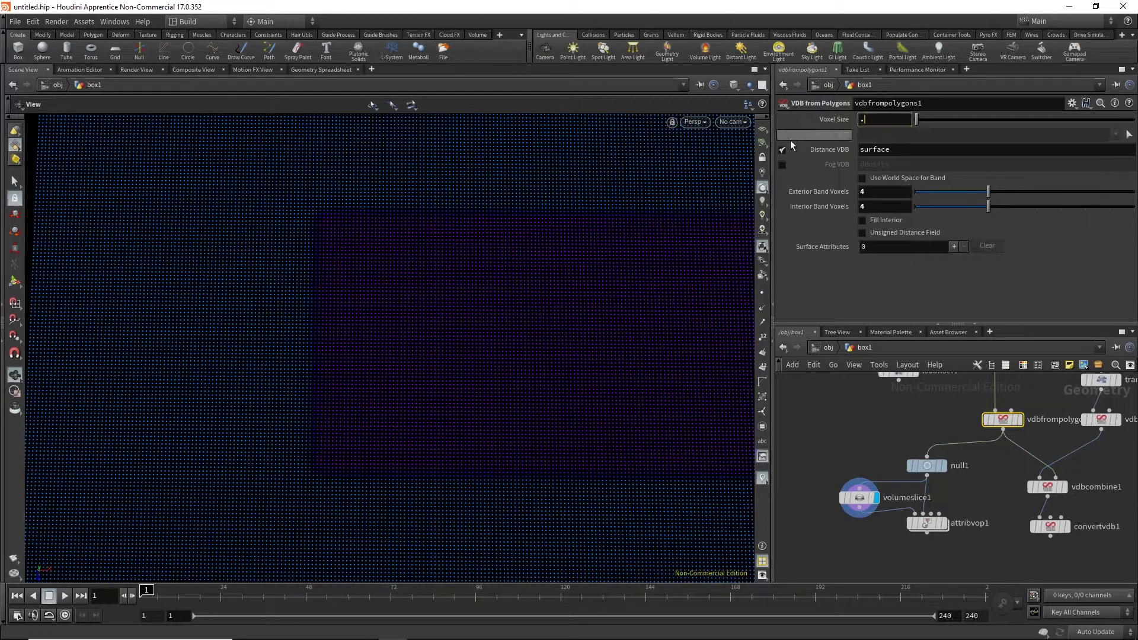
pyautogui.press('Return')
# Template transform1 so the letter outlines overlay the slice points, and switch the viewport to the top view
pyautogui.moveTo(965, 375); pyautogui.dragTo(948, 467, button='middle')
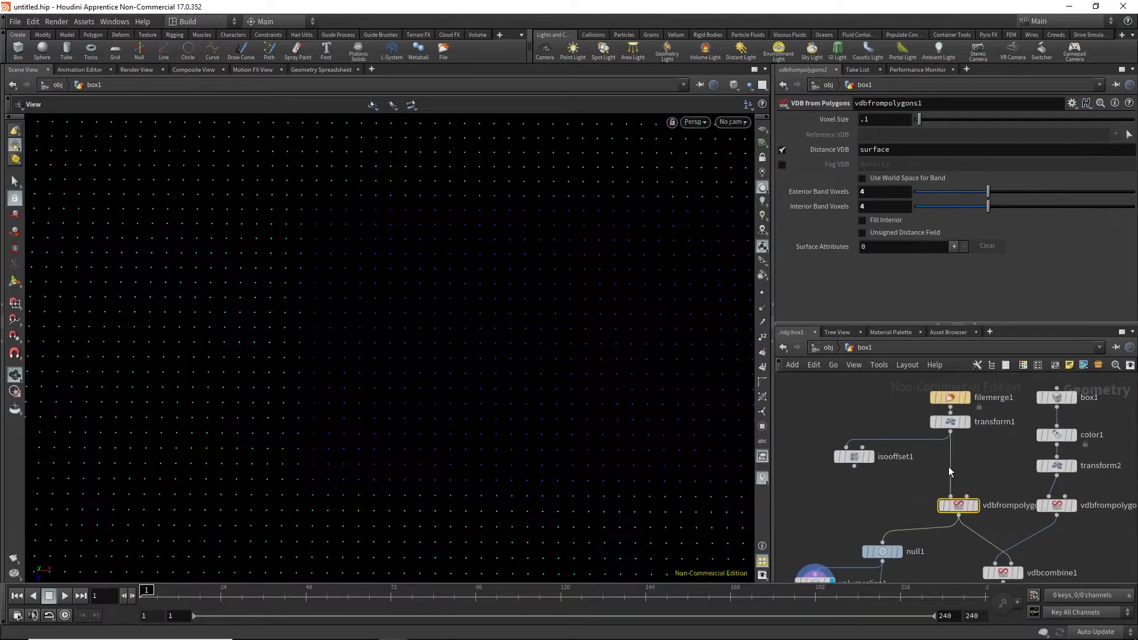
pyautogui.click(964, 422)
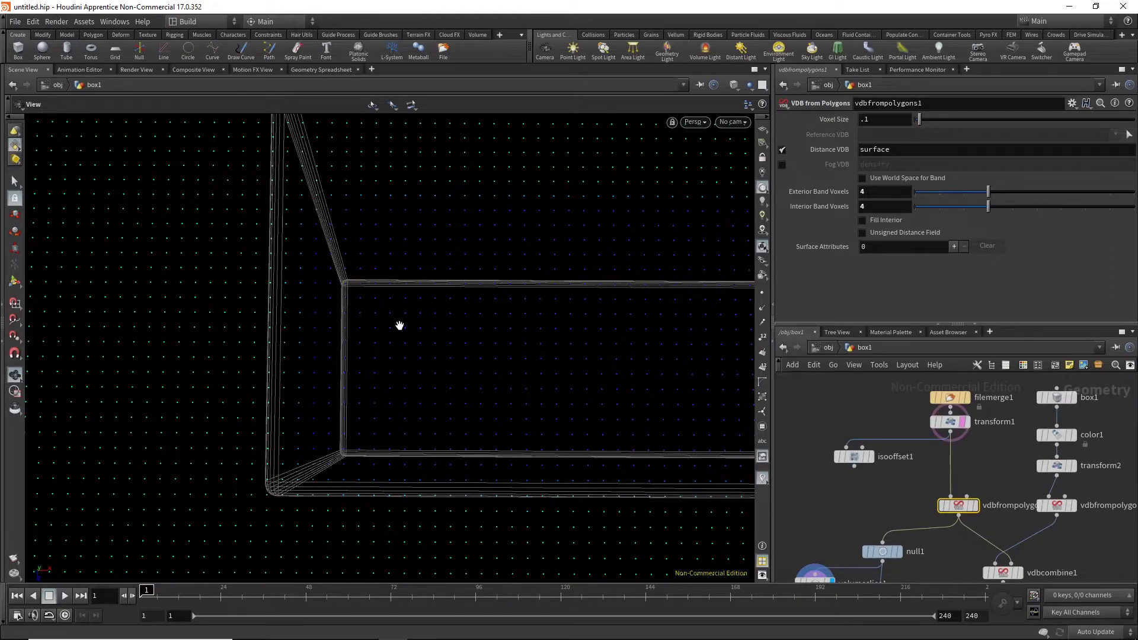
pyautogui.hotkey('space', '2')
pyautogui.moveTo(425, 337)
pyautogui.mouseDown(button='right')
pyautogui.moveTo(389, 293)
pyautogui.moveTo(493, 261)
pyautogui.moveTo(407, 337)
pyautogui.mouseUp(button='right')
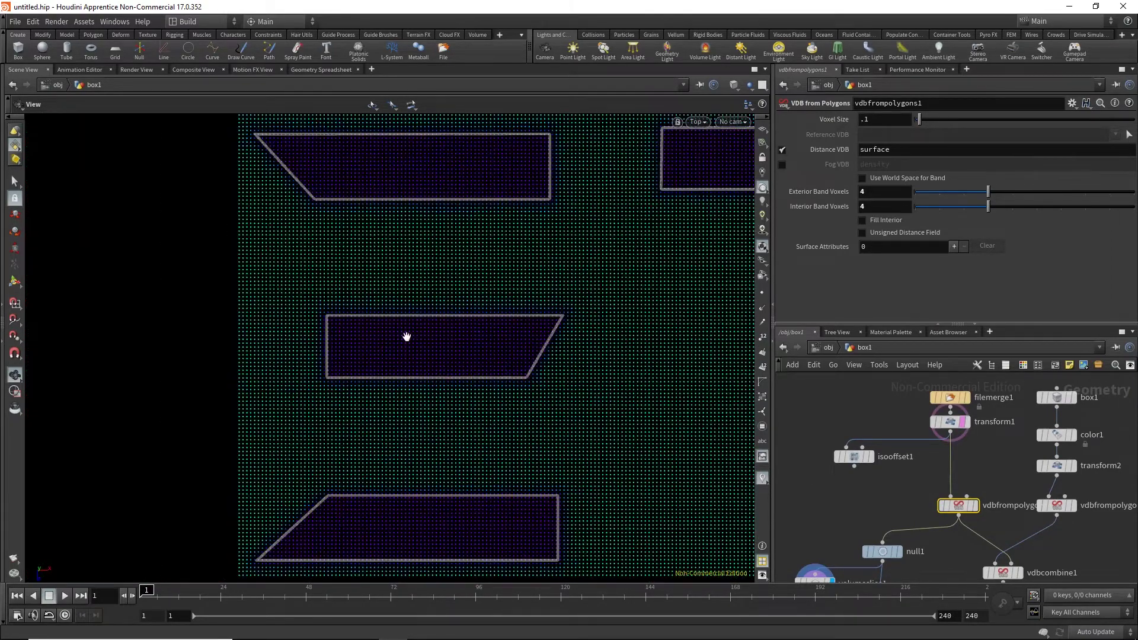
# Examine the volume slice points inside and outside the letter outlines, especially around the middle bar of the E
pyautogui.scroll(5, 330, 348)
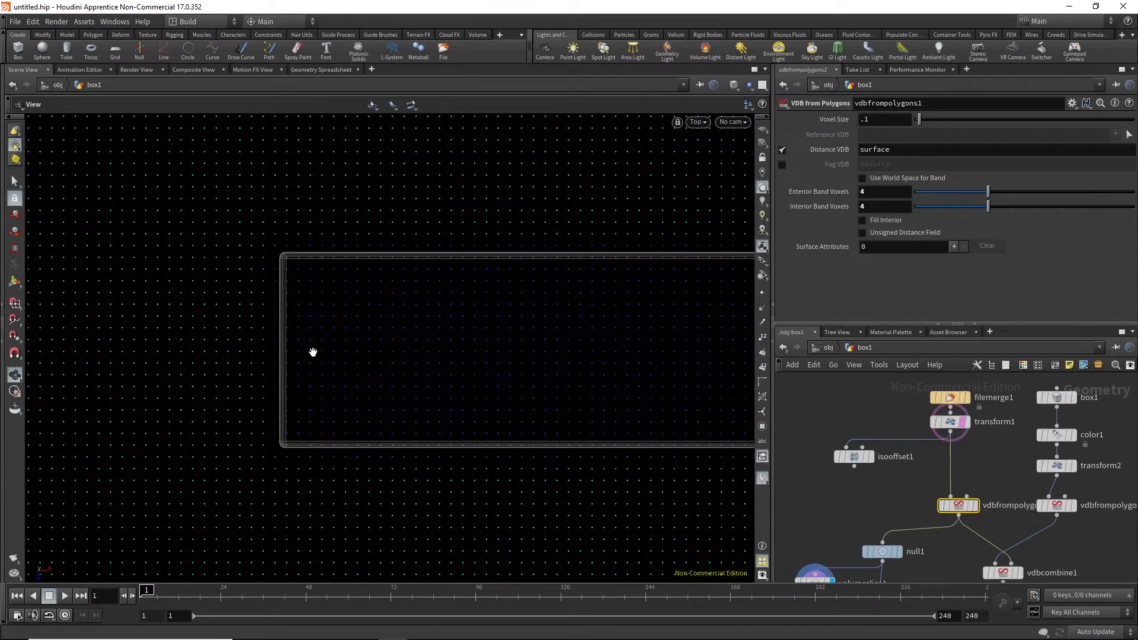
pyautogui.moveTo(313, 352); pyautogui.dragTo(378, 316, button='right')
pyautogui.moveTo(379, 316); pyautogui.dragTo(513, 330, button='middle')
pyautogui.moveTo(479, 364); pyautogui.dragTo(328, 401, button='right')
pyautogui.moveTo(605, 372); pyautogui.dragTo(374, 391, button='middle')
pyautogui.moveTo(400, 388); pyautogui.dragTo(454, 356, button='right')
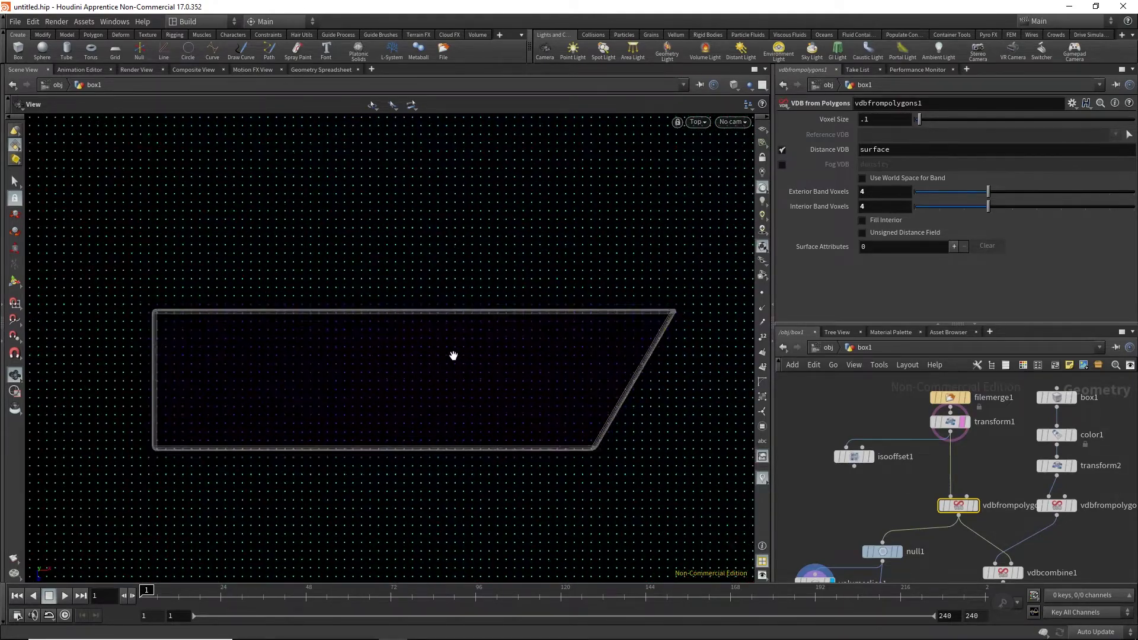
pyautogui.scroll(-2, 454, 356)
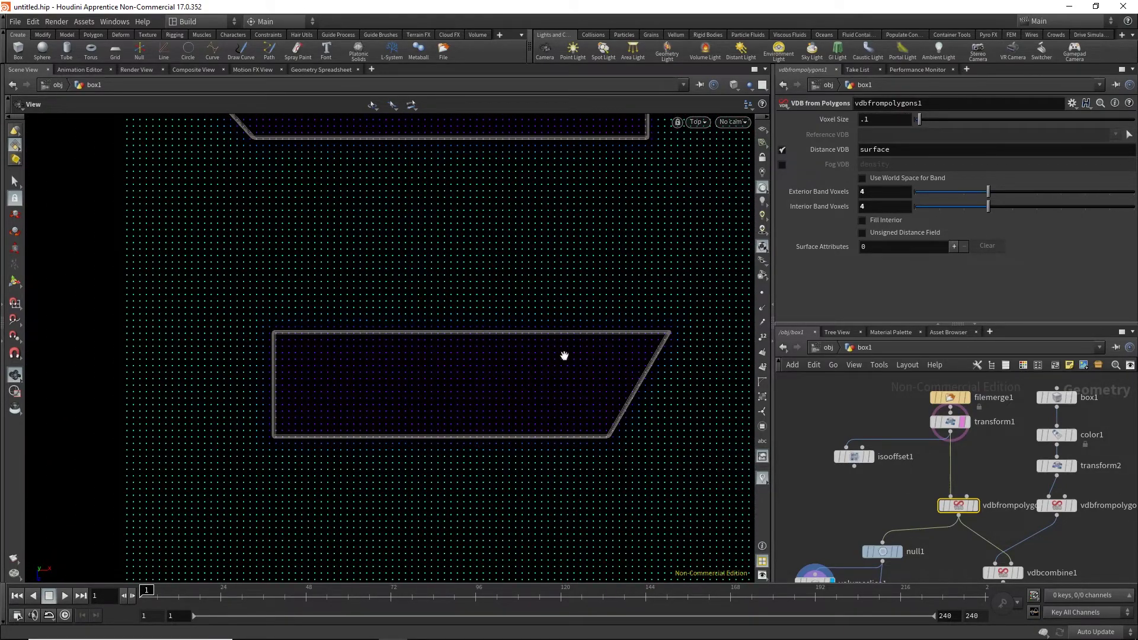
pyautogui.moveTo(498, 344); pyautogui.dragTo(442, 368, button='right')
pyautogui.moveTo(442, 368); pyautogui.dragTo(205, 333, button='middle')
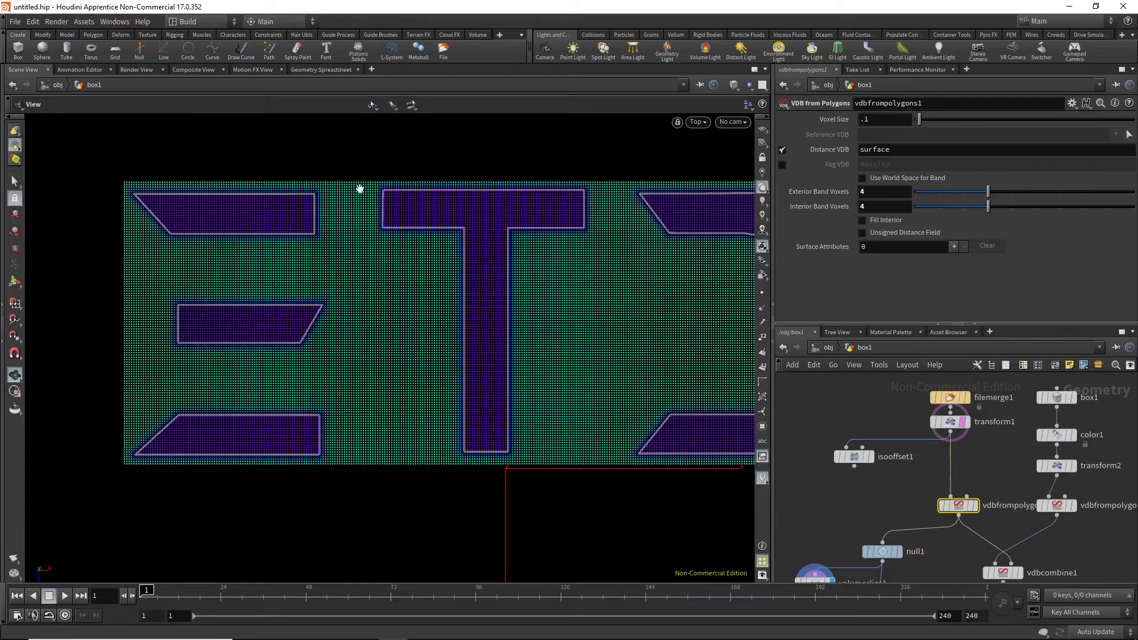
pyautogui.scroll(-1, 612, 305)
pyautogui.scroll(4, 300, 320)
pyautogui.scroll(1, 383, 310)
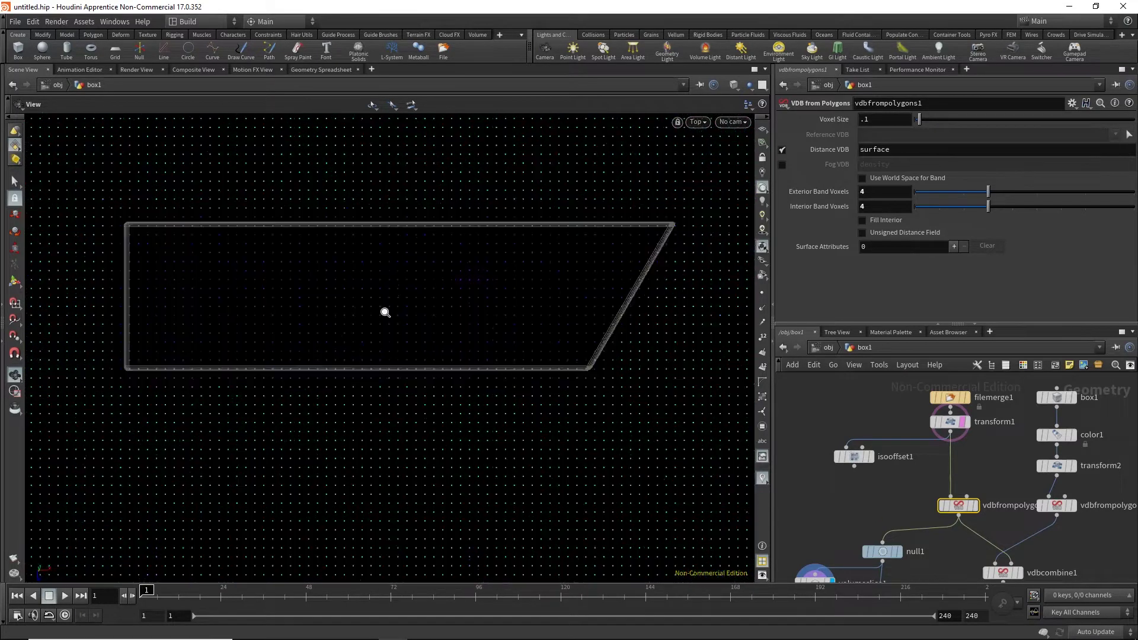
pyautogui.scroll(2, 503, 386)
pyautogui.moveTo(504, 385); pyautogui.dragTo(502, 386, button='middle')
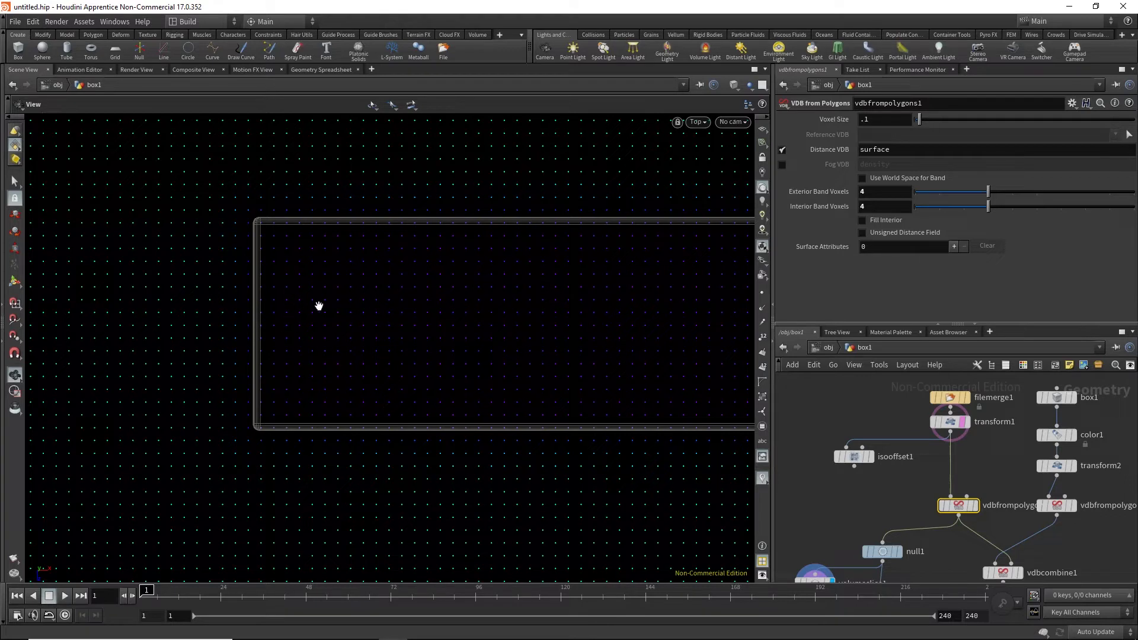
# Display attribvop1 and examine the distance values of the points across the middle bar's outline
pyautogui.moveTo(854, 481); pyautogui.dragTo(858, 358, button='middle')
pyautogui.moveTo(888, 492); pyautogui.dragTo(890, 507)
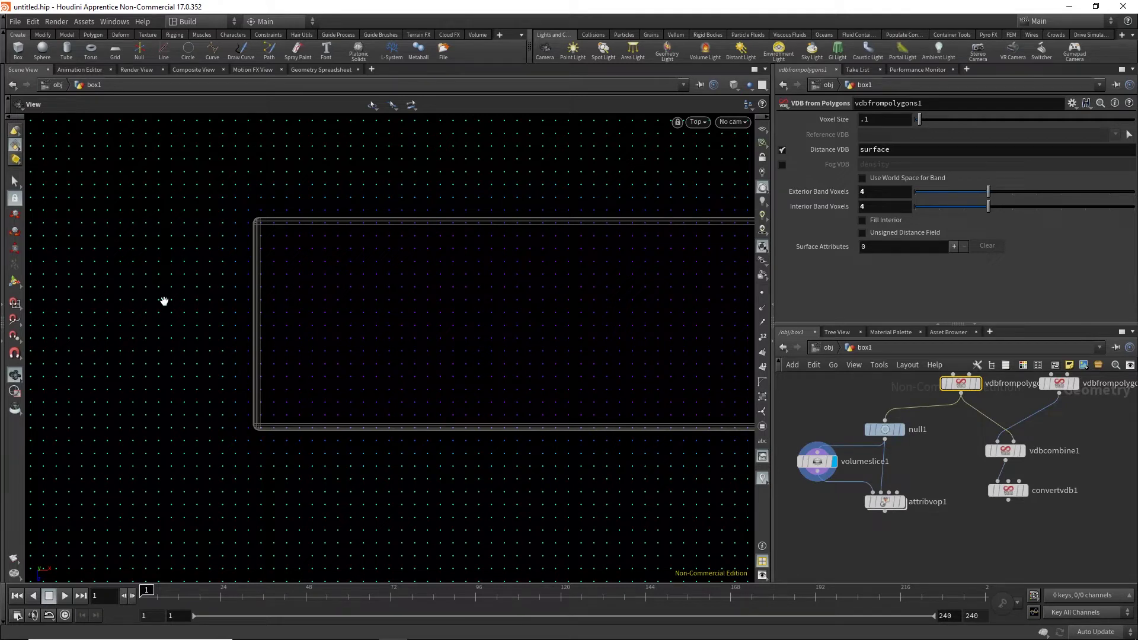
pyautogui.click(903, 503)
pyautogui.scroll(4, 335, 360)
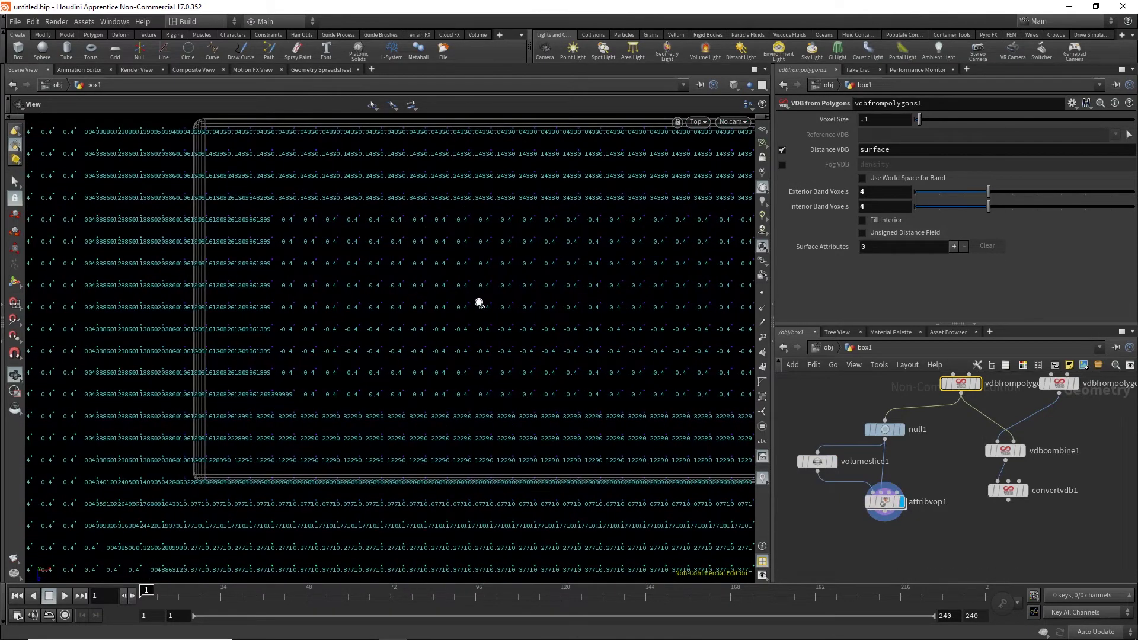
pyautogui.moveTo(514, 376); pyautogui.dragTo(486, 371, button='middle')
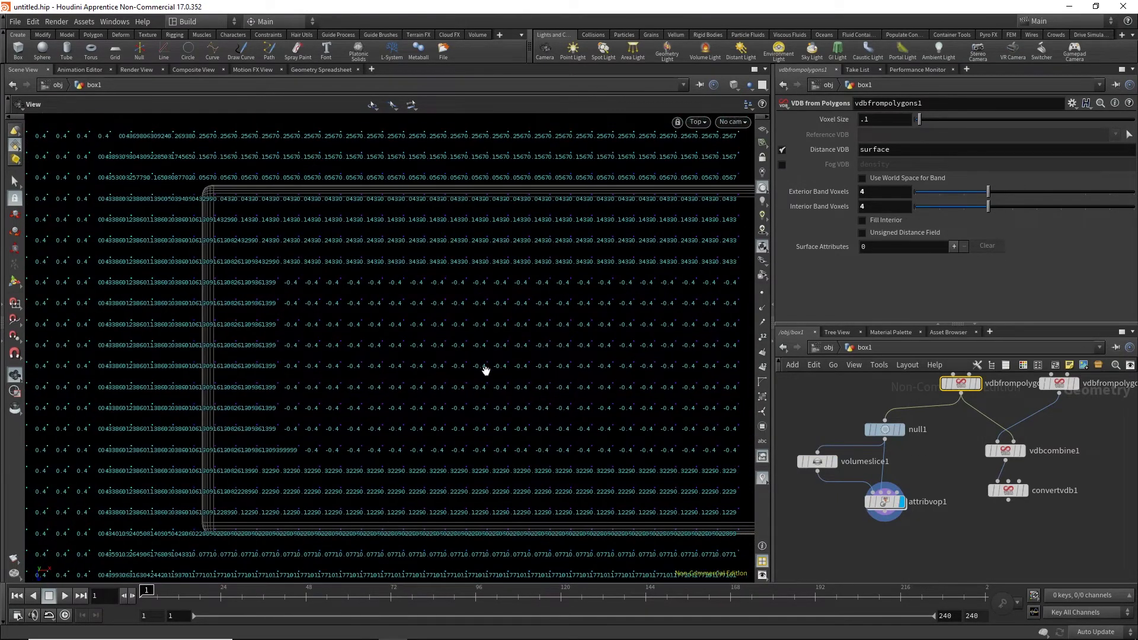
pyautogui.moveTo(304, 334); pyautogui.dragTo(449, 334, button='middle')
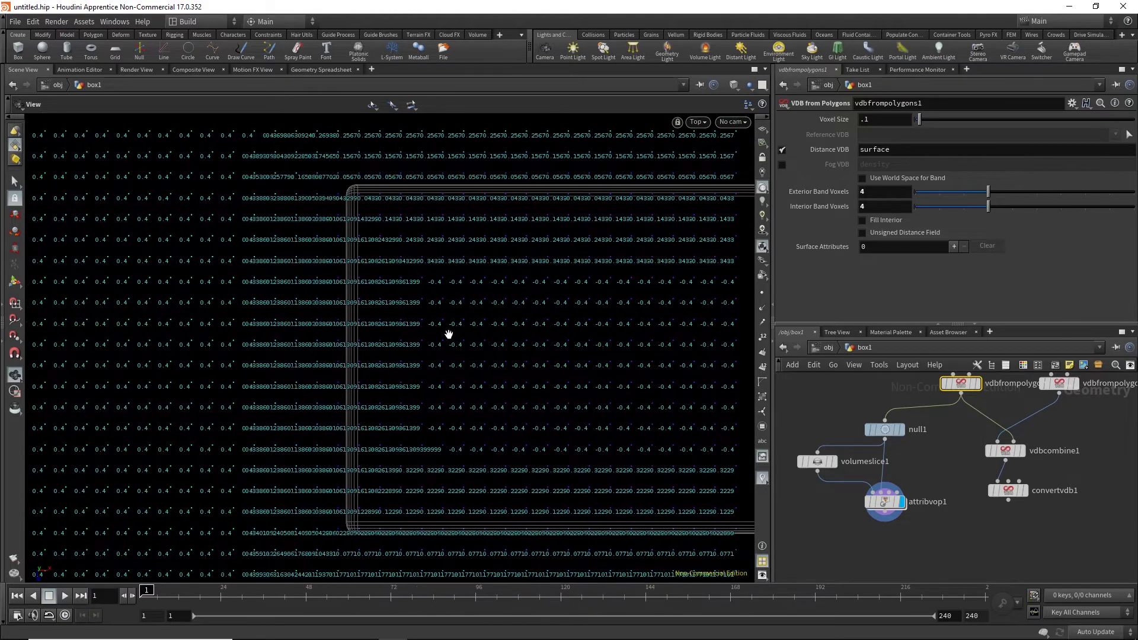
pyautogui.scroll(-2, 412, 339)
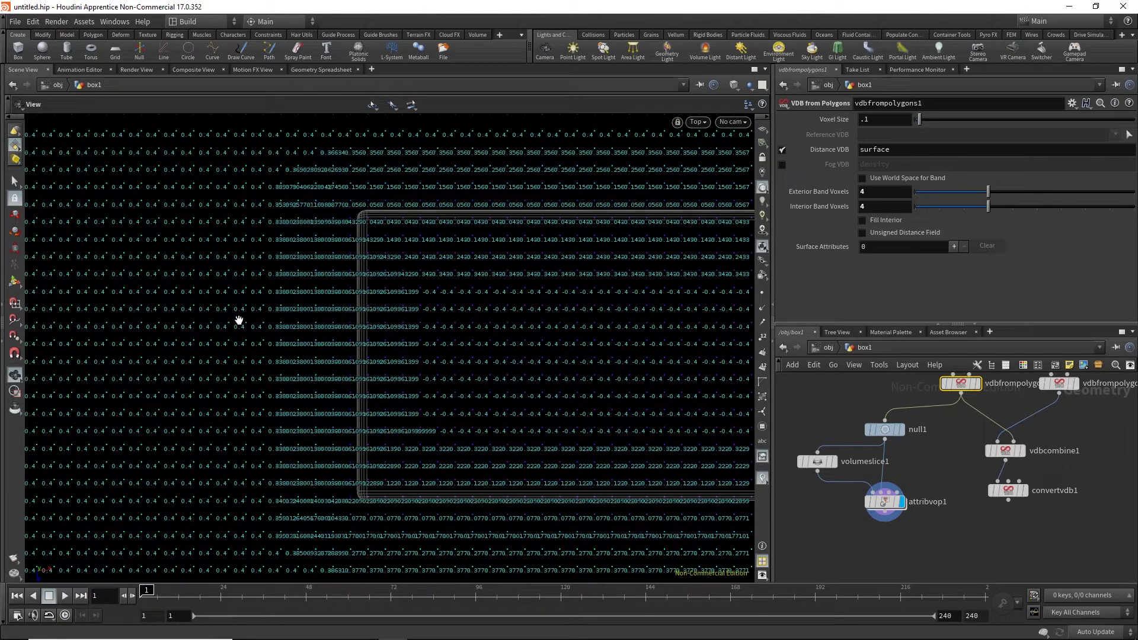
pyautogui.scroll(-6, 486, 284)
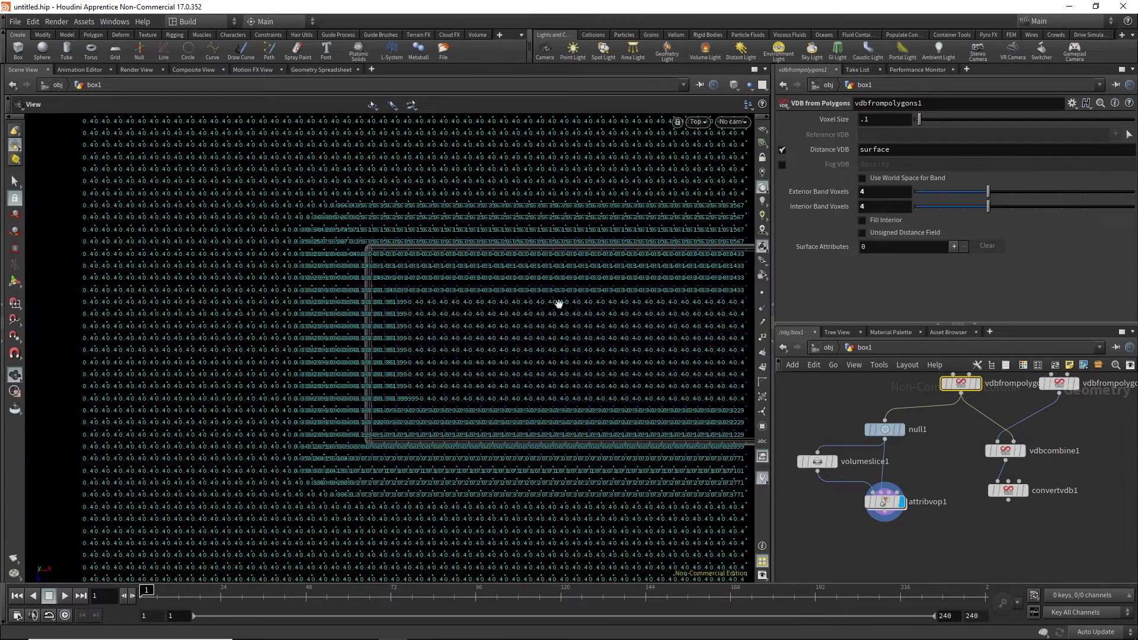
pyautogui.scroll(8, 450, 317)
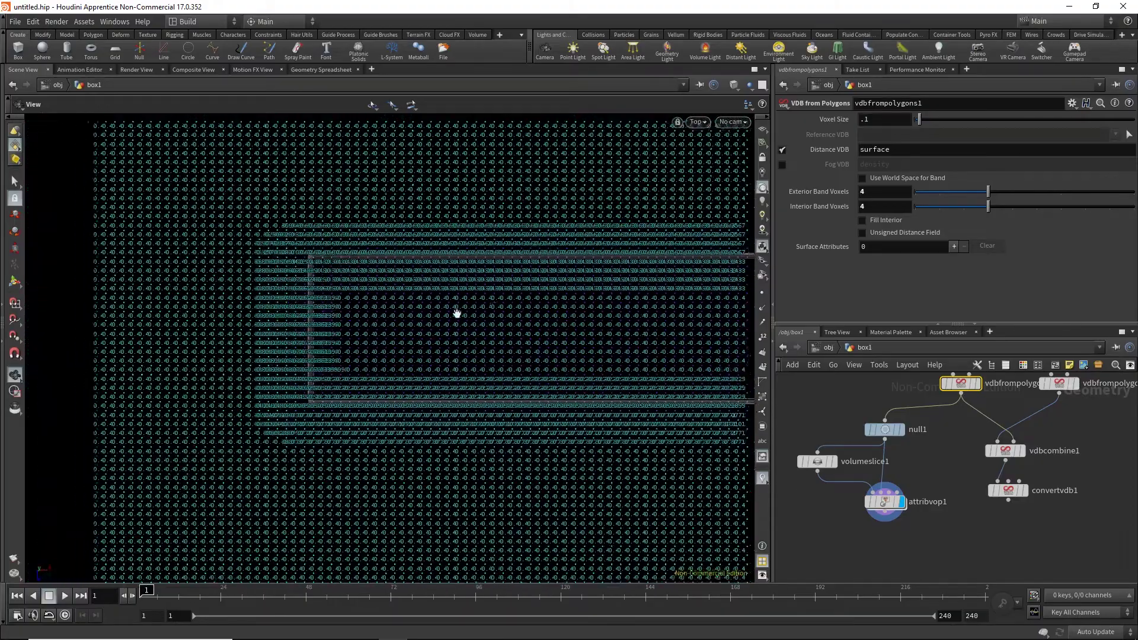
pyautogui.scroll(4, 504, 311)
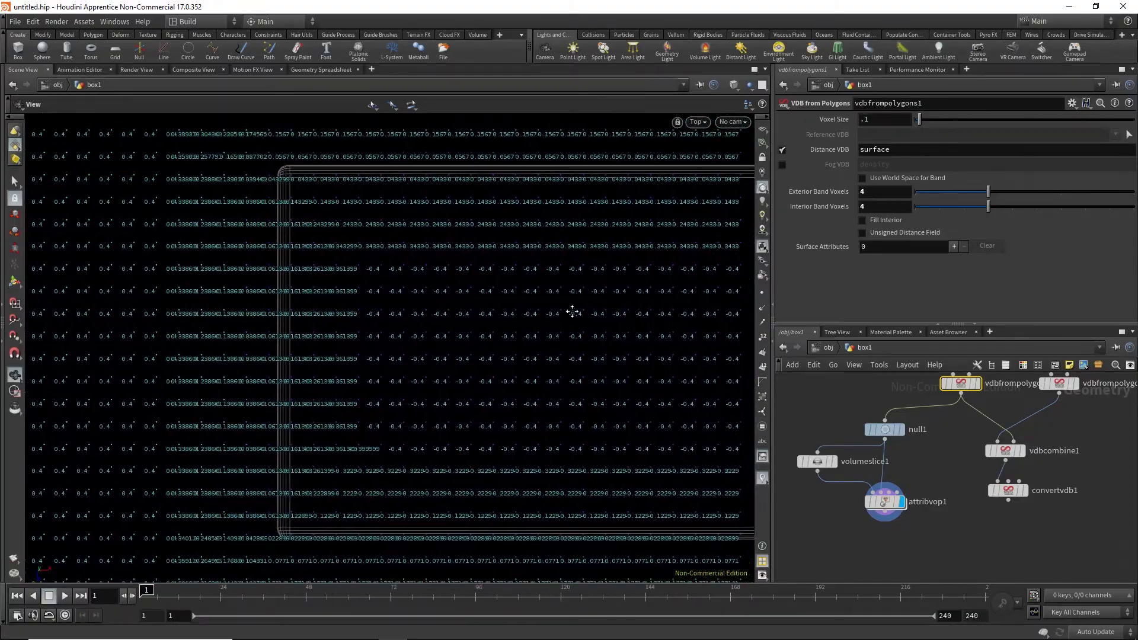
pyautogui.moveTo(885, 503); pyautogui.dragTo(884, 498)
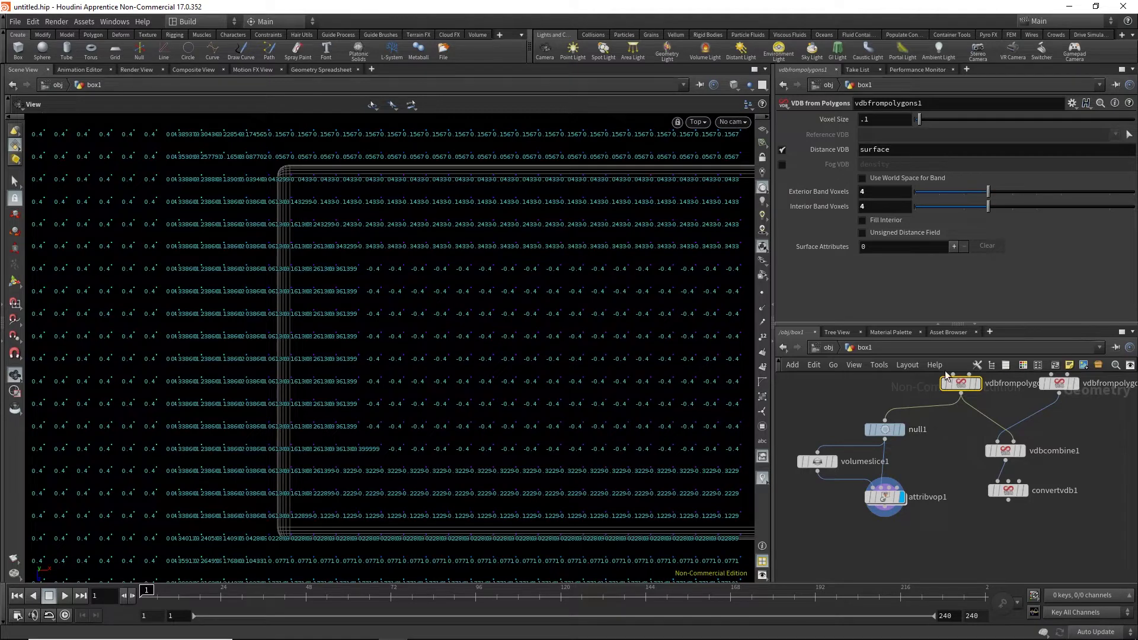
pyautogui.moveTo(922, 387); pyautogui.dragTo(919, 412, button='middle')
pyautogui.moveTo(813, 488); pyautogui.dragTo(819, 488)
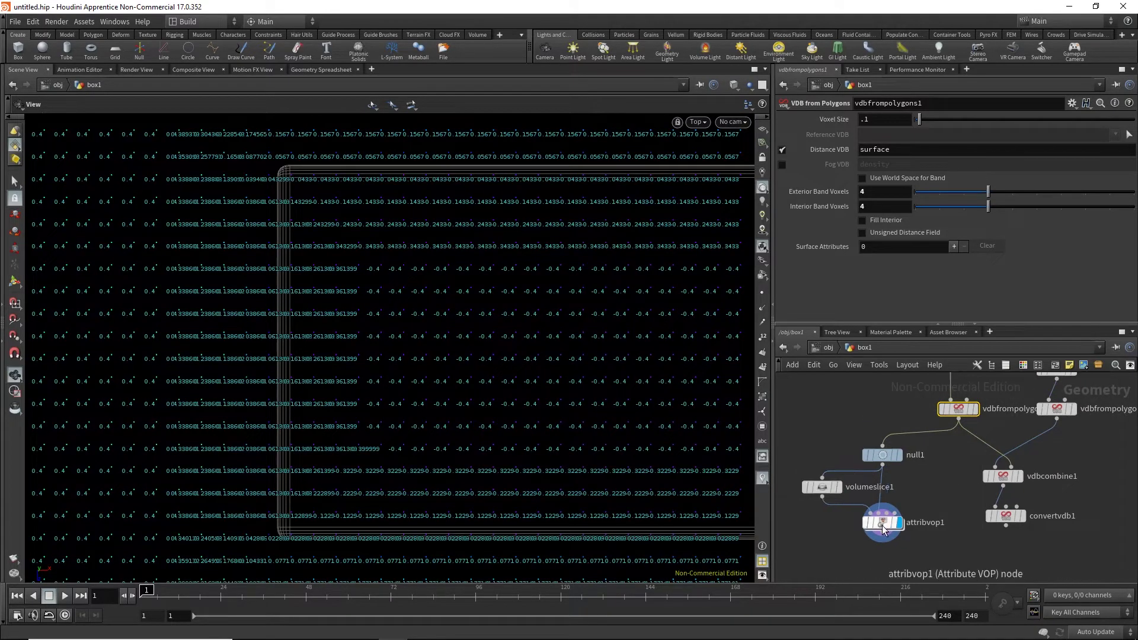
pyautogui.click(882, 522)
pyautogui.moveTo(882, 521); pyautogui.dragTo(882, 526)
# Turn the Distance VDB output of vdbfrompolygons1 off and back on to compare the slice
pyautogui.click(958, 409)
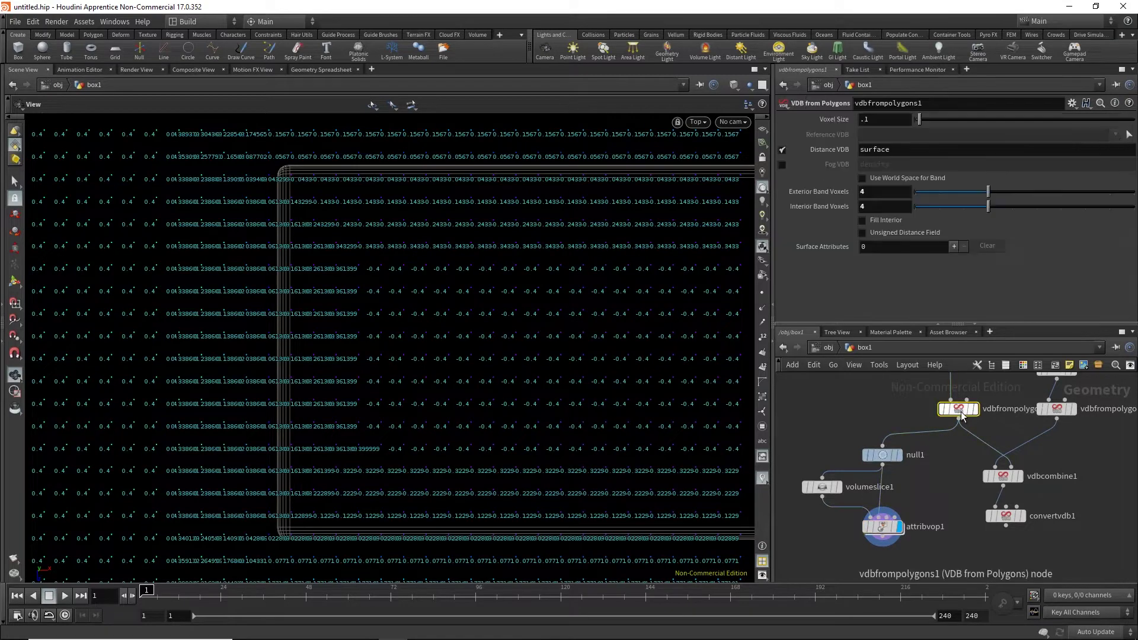
pyautogui.click(783, 150)
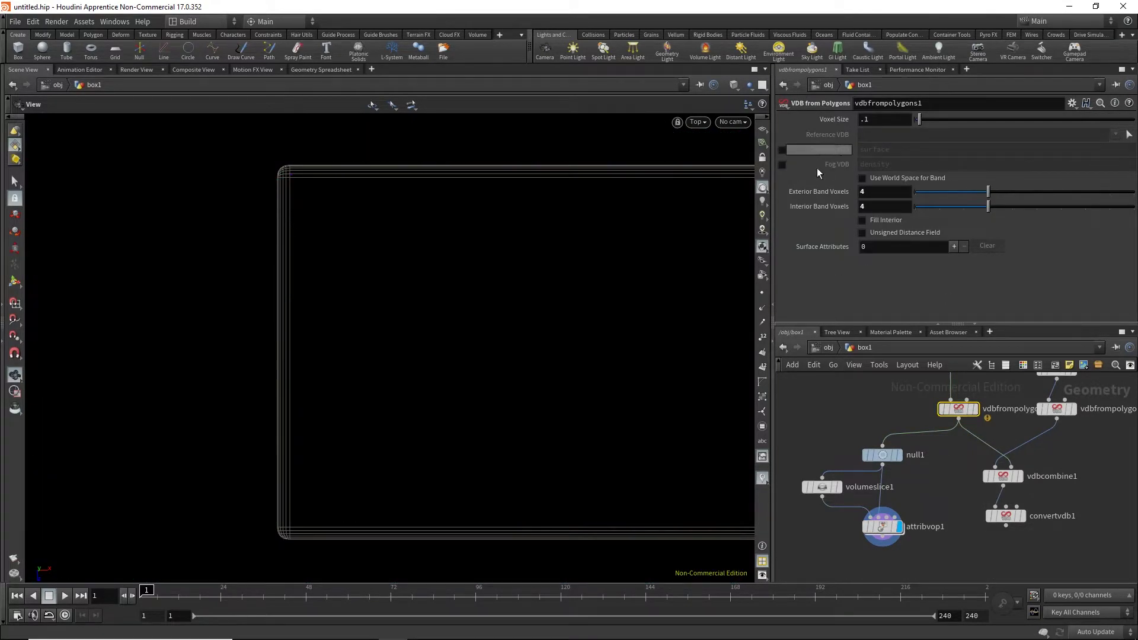
pyautogui.click(781, 150)
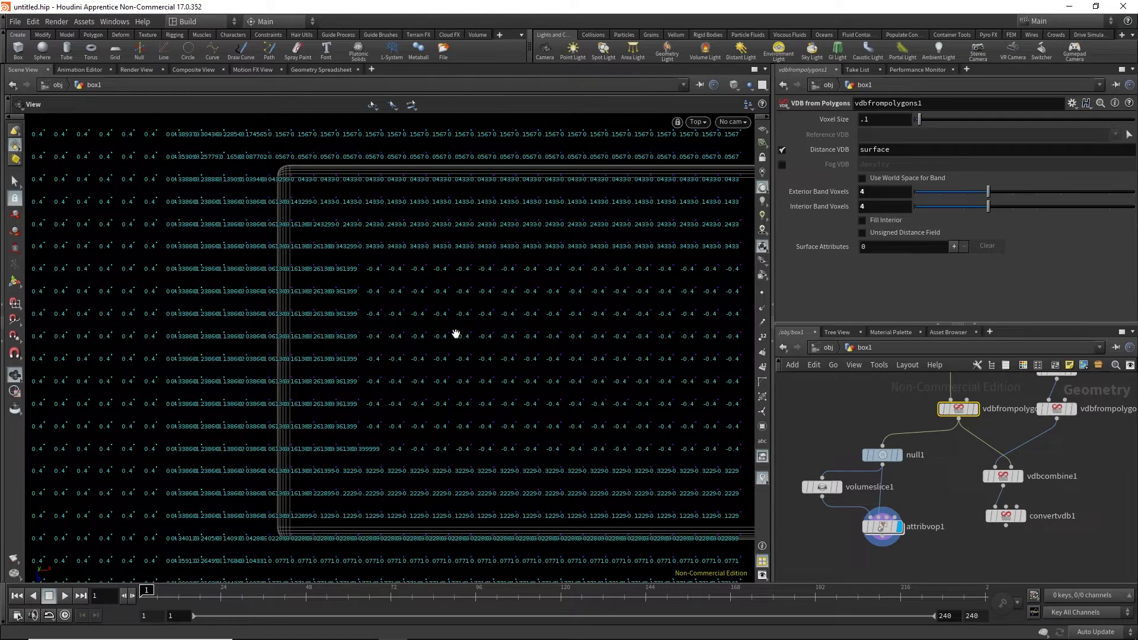
# Examine the slice points' distance values across the left edge of the E's middle bar
pyautogui.scroll(2, 330, 338)
pyautogui.scroll(2, 385, 323)
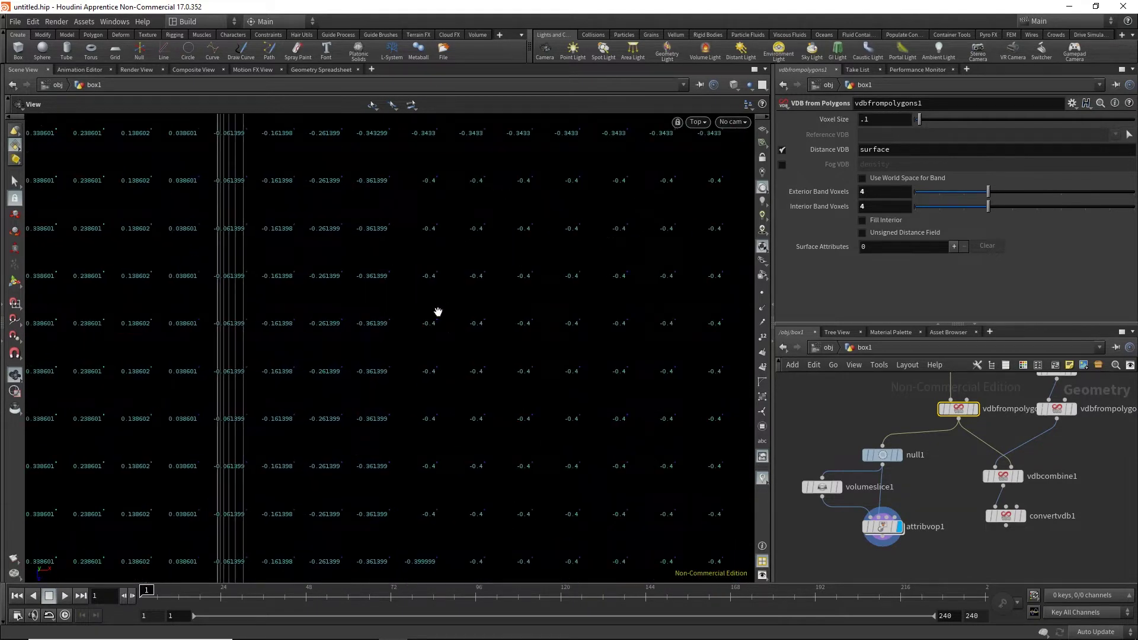
pyautogui.moveTo(439, 312); pyautogui.dragTo(592, 312, button='middle')
pyautogui.moveTo(510, 318); pyautogui.dragTo(422, 370, button='right')
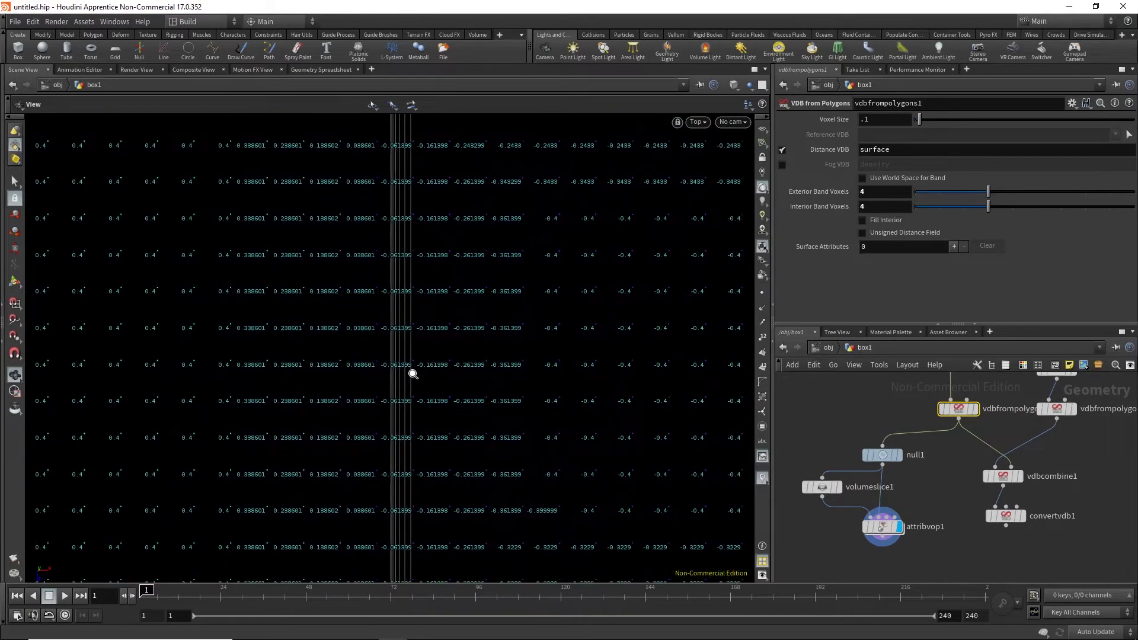
pyautogui.moveTo(429, 368); pyautogui.dragTo(444, 365, button='middle')
pyautogui.moveTo(444, 365); pyautogui.dragTo(467, 332, button='right')
pyautogui.moveTo(468, 332); pyautogui.dragTo(460, 350, button='middle')
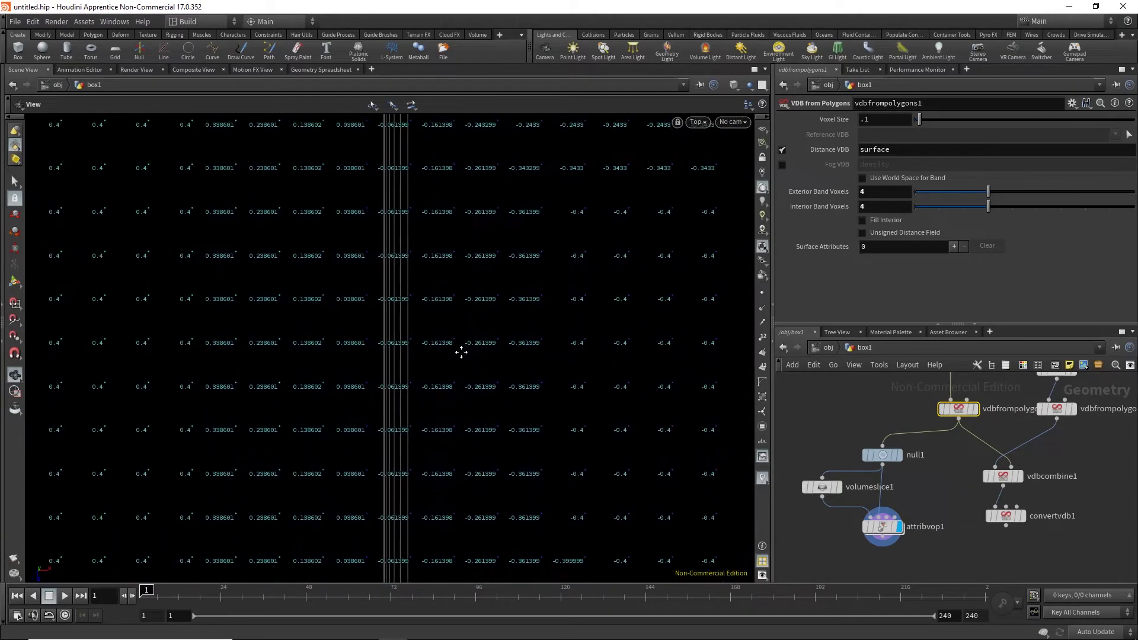
pyautogui.moveTo(460, 351); pyautogui.dragTo(476, 329, button='right')
pyautogui.moveTo(476, 329); pyautogui.dragTo(473, 333, button='middle')
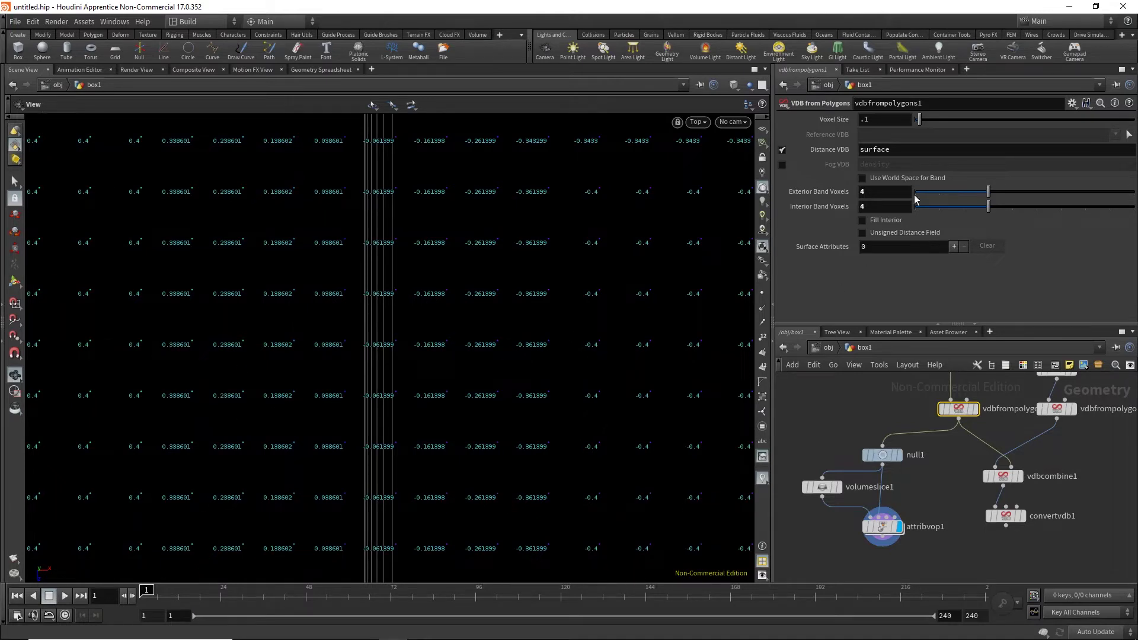
# Compare vdbfrompolygons1's voxel size and exterior band voxels with the distance values outside the middle bar's outline
pyautogui.doubleClick(868, 190)
pyautogui.doubleClick(876, 118)
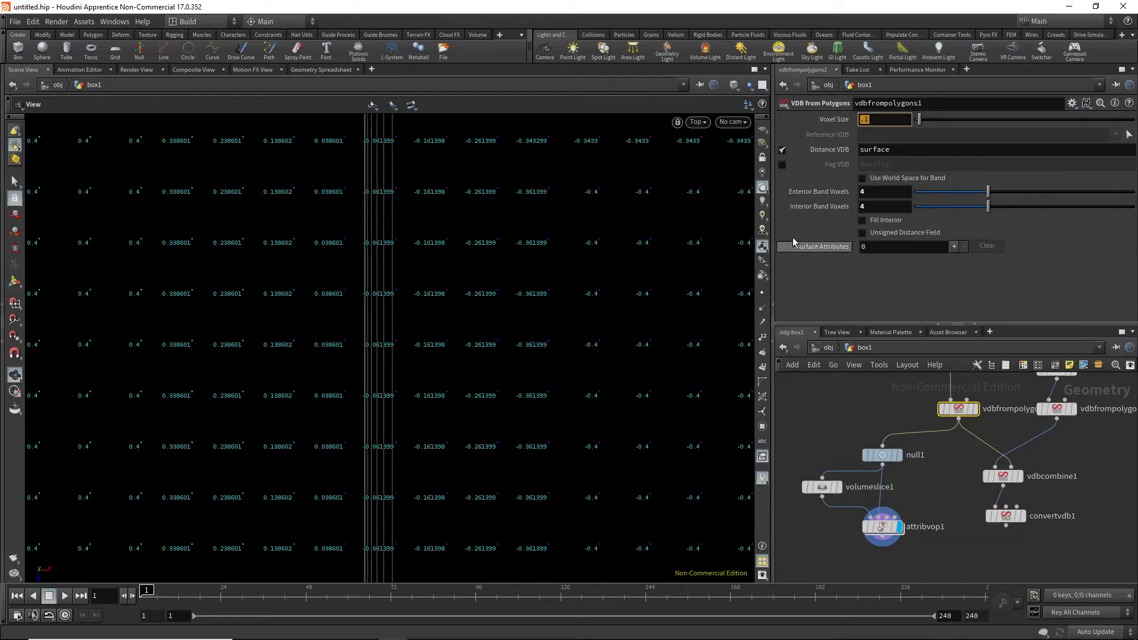
pyautogui.click(873, 191)
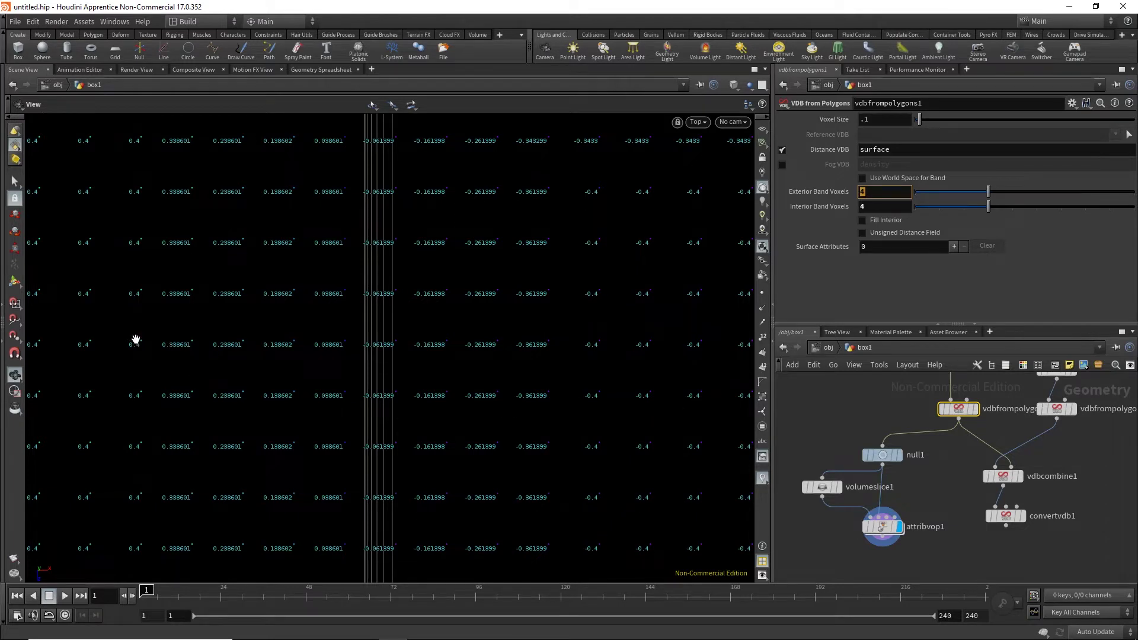
pyautogui.moveTo(144, 338); pyautogui.dragTo(463, 363)
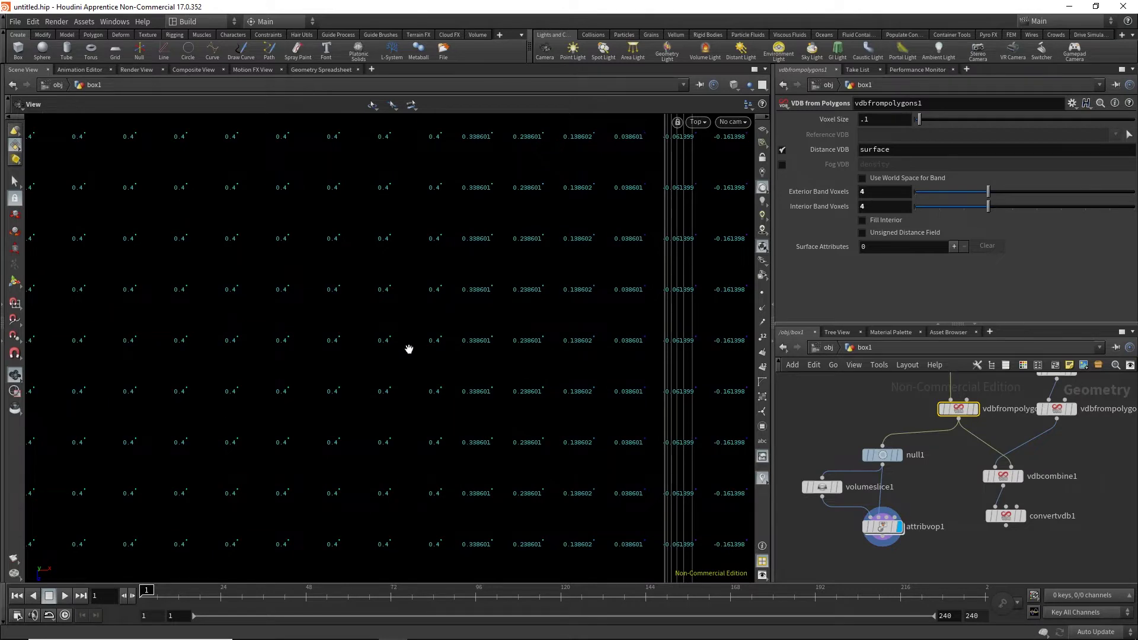
pyautogui.moveTo(468, 342); pyautogui.dragTo(330, 343, button='middle')
pyautogui.scroll(-4, 228, 339)
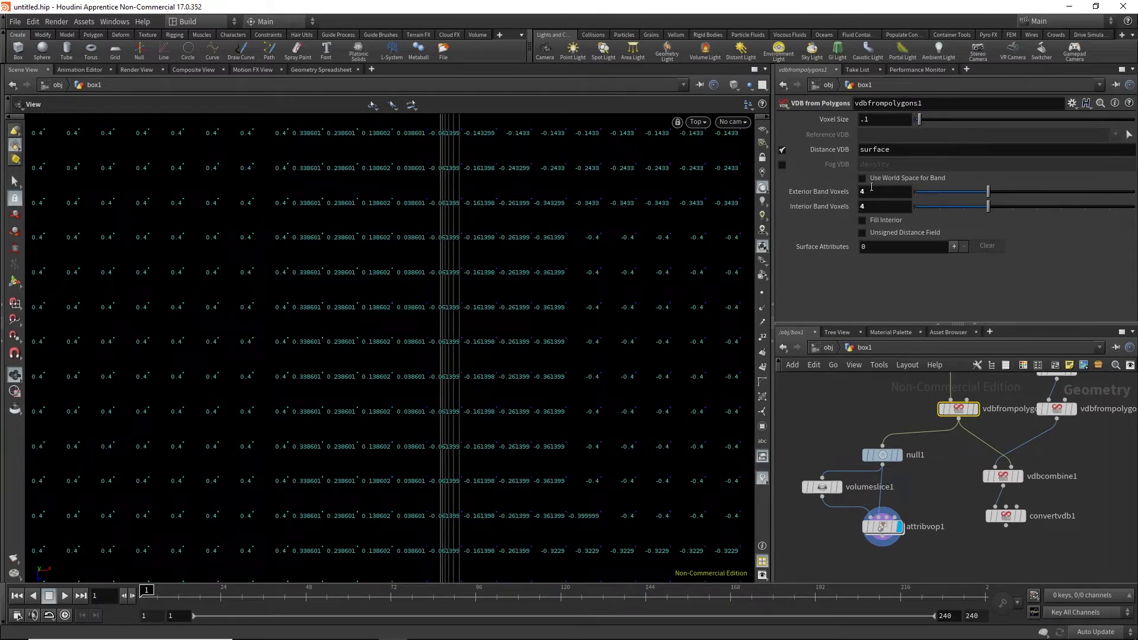
pyautogui.moveTo(154, 310); pyautogui.dragTo(296, 319)
pyautogui.scroll(-6, 296, 319)
pyautogui.moveTo(518, 351); pyautogui.dragTo(281, 350, button='middle')
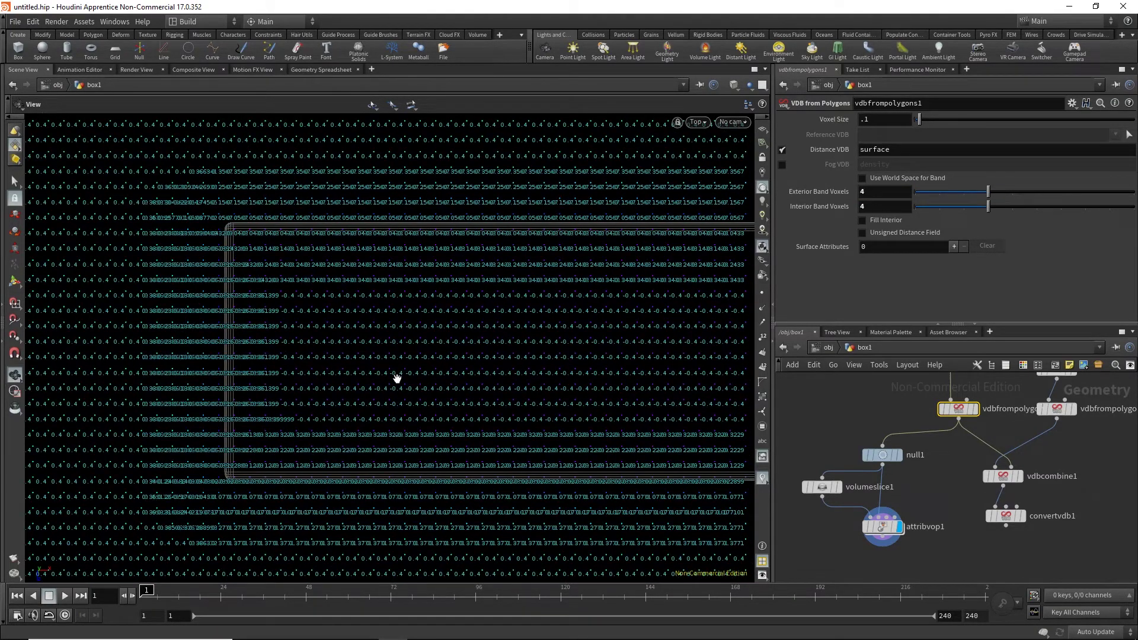
# Hide the numeric point values and view the coloured slice points around the letter outlines
pyautogui.scroll(-8, 396, 377)
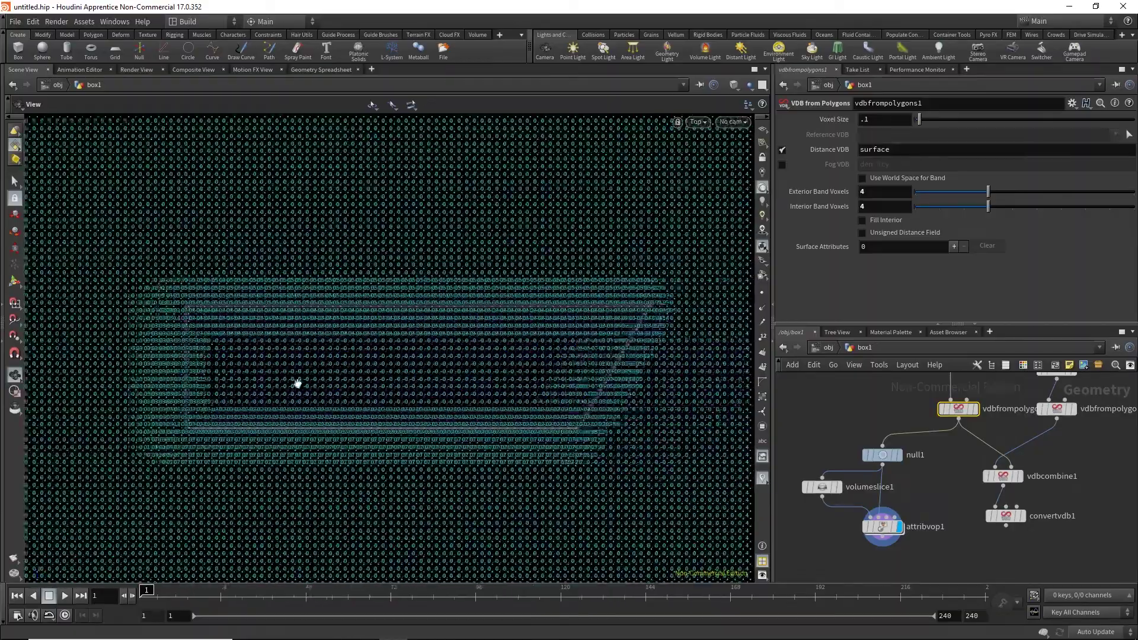
pyautogui.scroll(-2, 315, 386)
pyautogui.scroll(3, 287, 358)
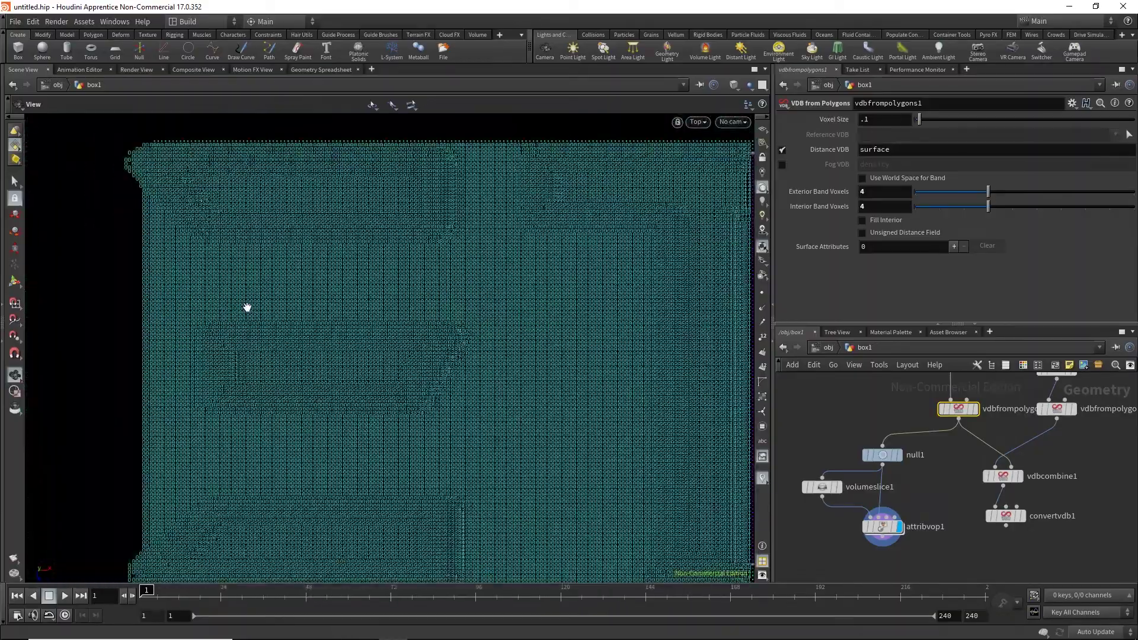
pyautogui.click(764, 477)
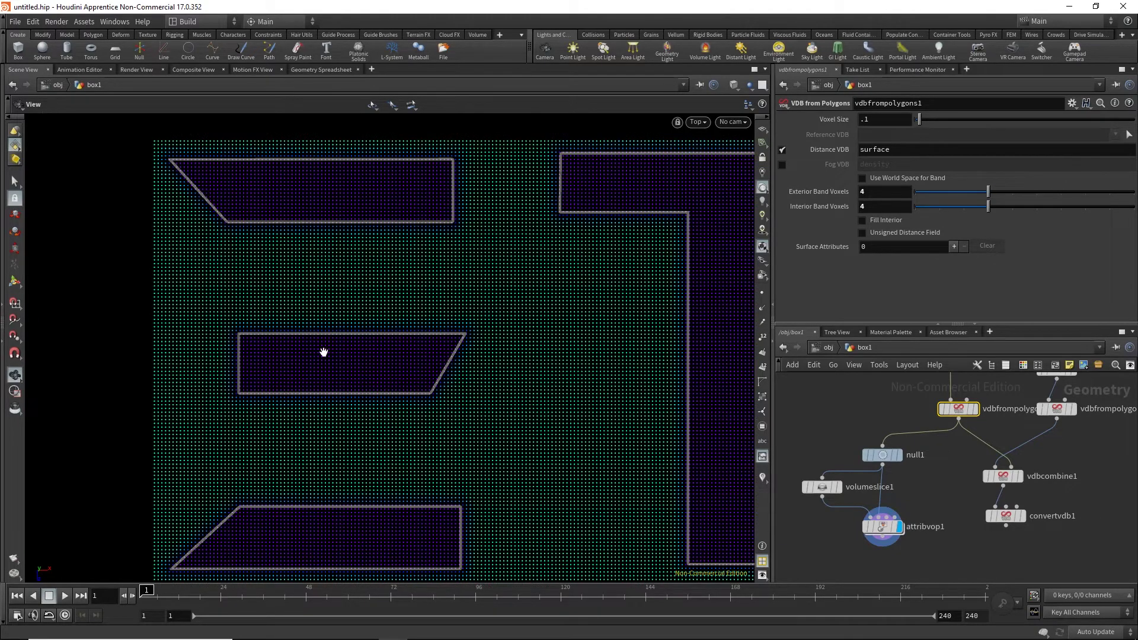
pyautogui.scroll(6, 328, 361)
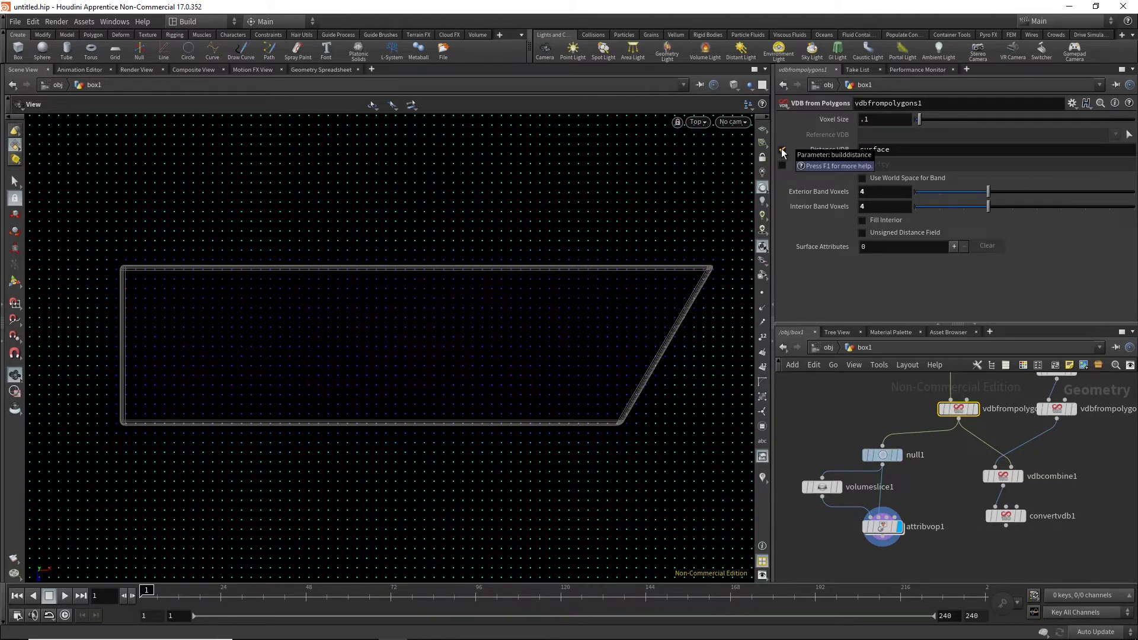
# Switch the output of vdbfrompolygons1 from Distance VDB to Fog VDB and inspect the slice points around the middle bar
pyautogui.click(782, 150)
pyautogui.click(782, 164)
pyautogui.scroll(1, 313, 320)
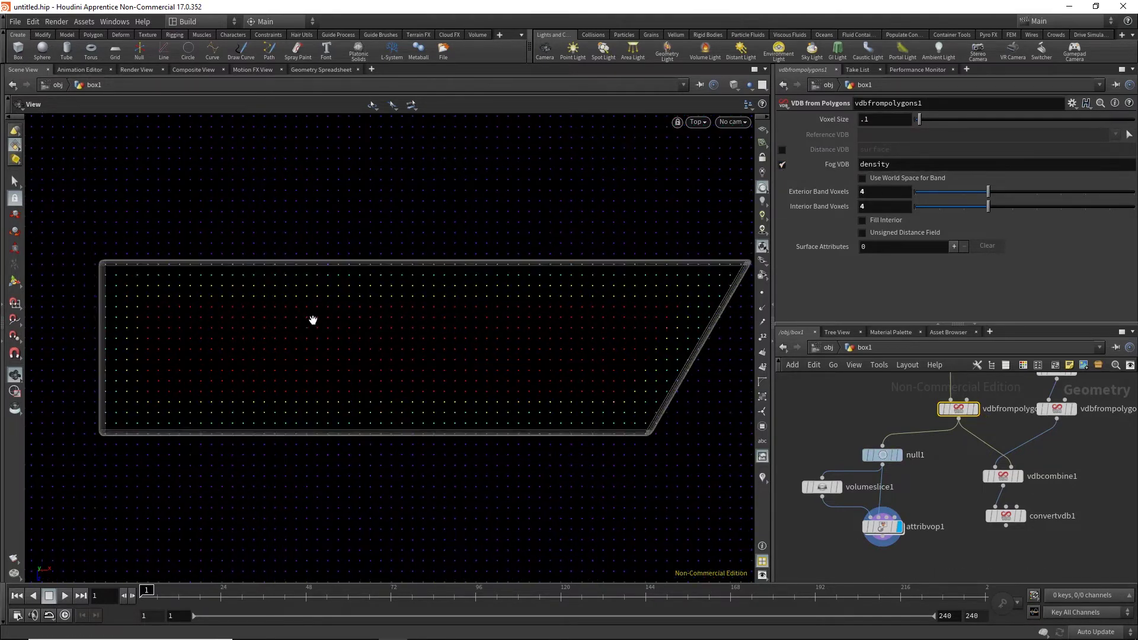
pyautogui.scroll(1, 313, 320)
pyautogui.moveTo(202, 316); pyautogui.dragTo(439, 278, button='middle')
pyautogui.scroll(3, 328, 303)
pyautogui.scroll(2, 464, 293)
pyautogui.moveTo(322, 320); pyautogui.dragTo(419, 334, button='middle')
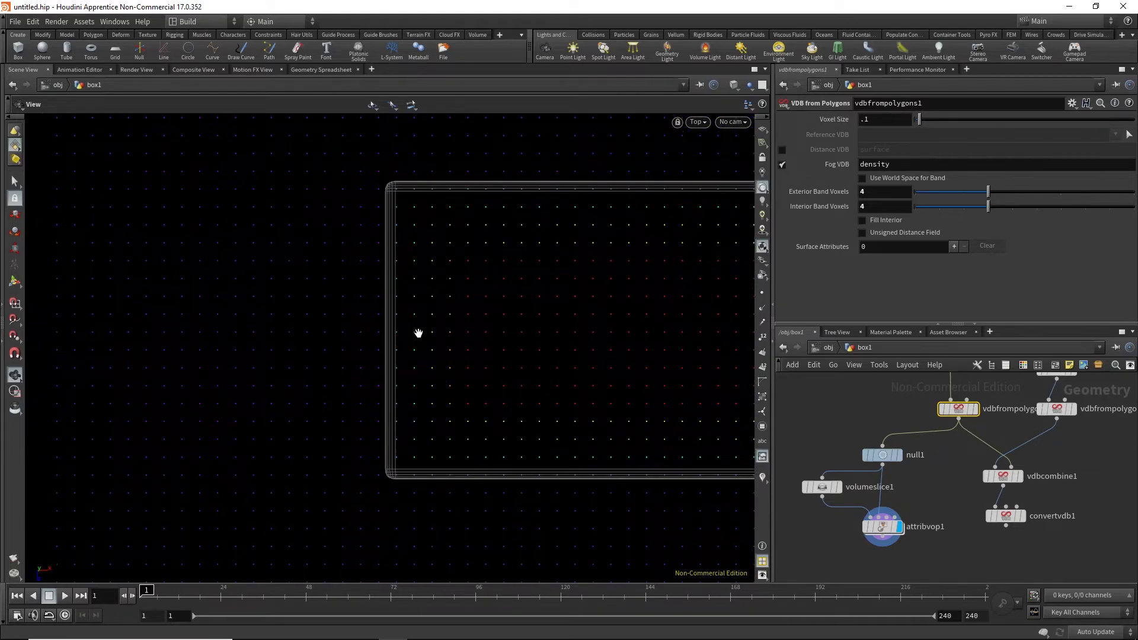
pyautogui.moveTo(525, 286); pyautogui.dragTo(447, 336, button='middle')
pyautogui.moveTo(358, 326); pyautogui.dragTo(311, 305, button='middle')
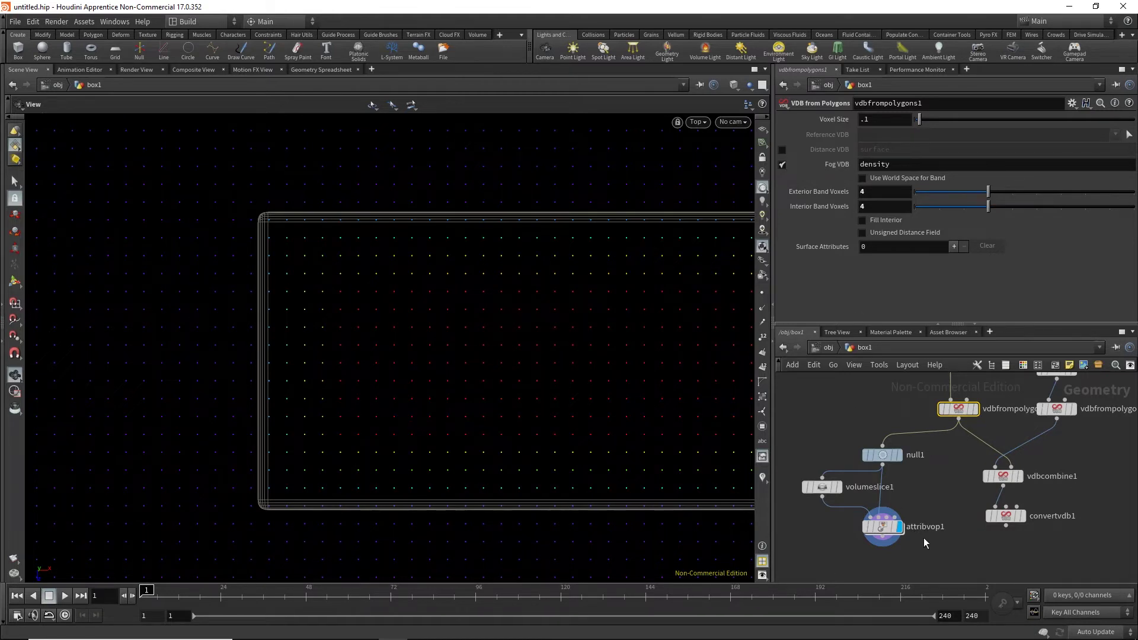
# Display vdbfrompolygons1 briefly to see the fog volume, then display attribvop1 again with its numeric point values shown
pyautogui.click(975, 409)
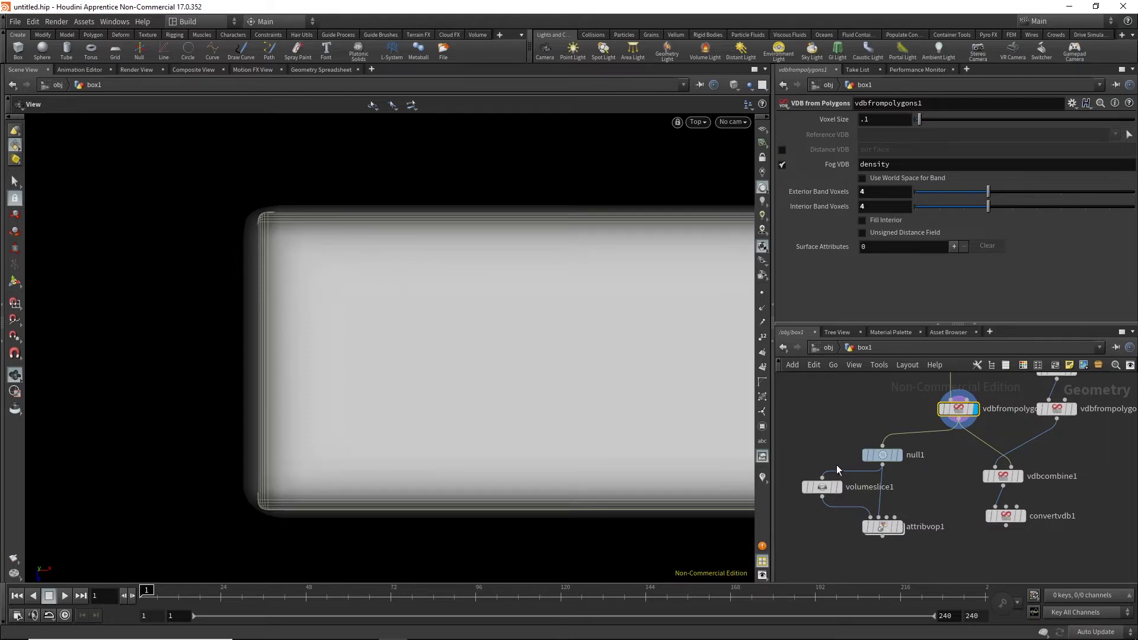
pyautogui.click(898, 526)
pyautogui.click(887, 532)
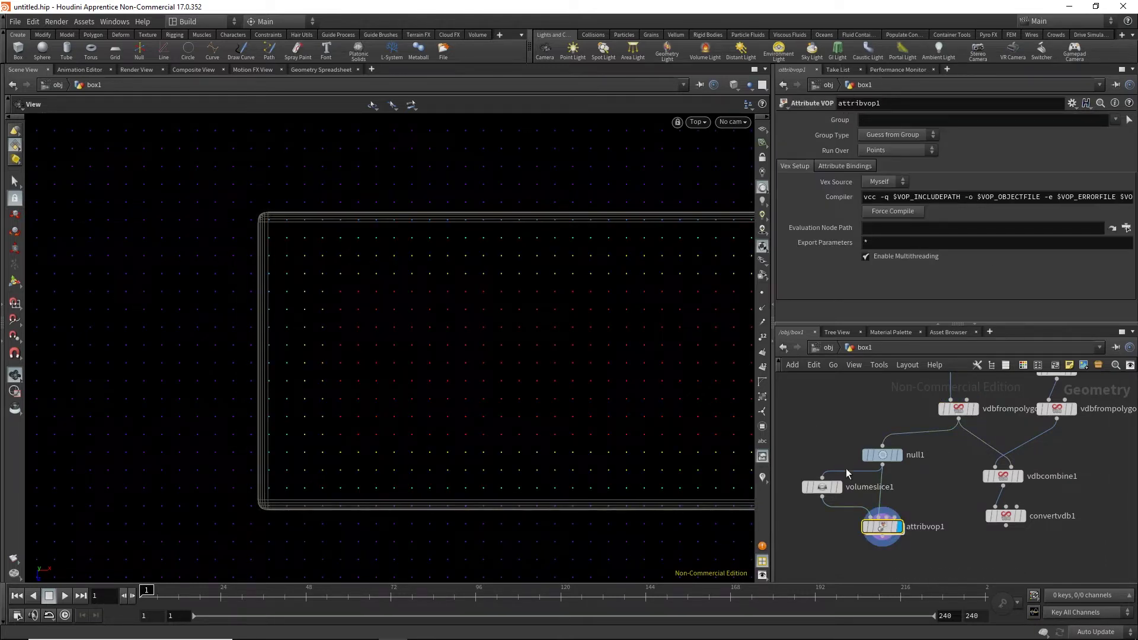
pyautogui.click(763, 478)
pyautogui.scroll(5, 381, 393)
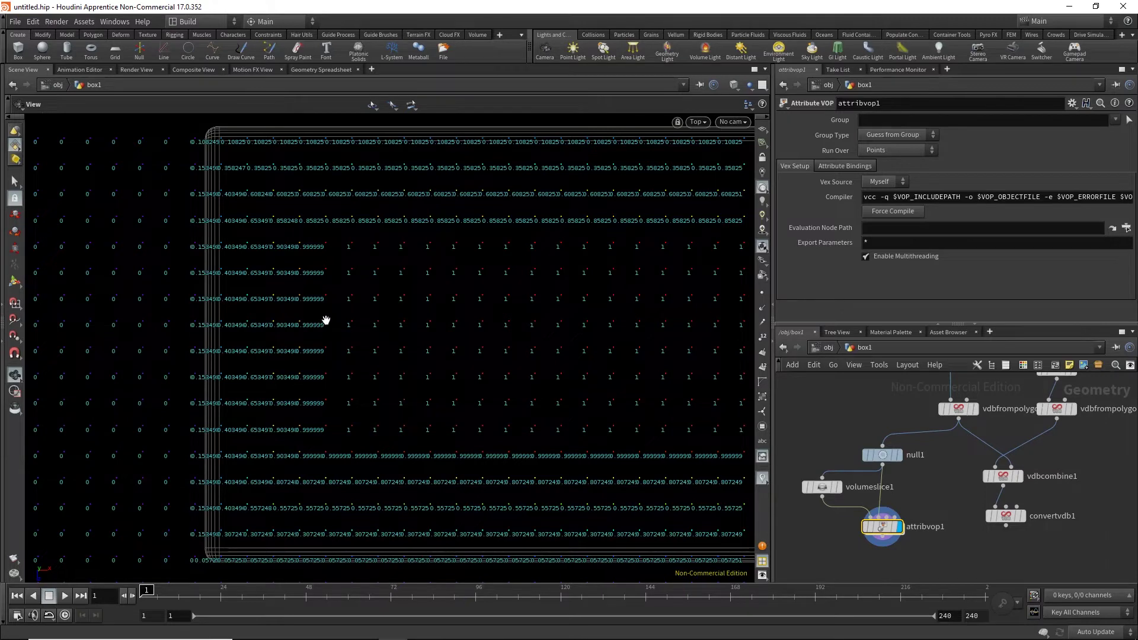
# Examine the fog density values across the middle bar's outline against vdbfrompolygons1's voxel size
pyautogui.click(958, 409)
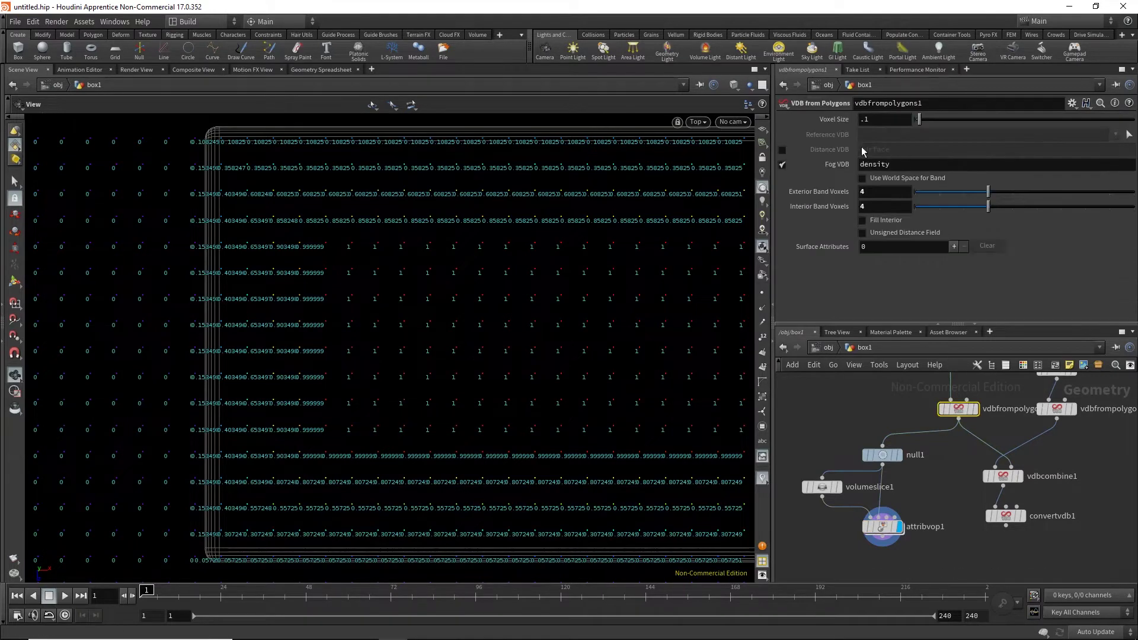
pyautogui.doubleClick(877, 118)
pyautogui.scroll(4, 194, 353)
pyautogui.scroll(6, 227, 348)
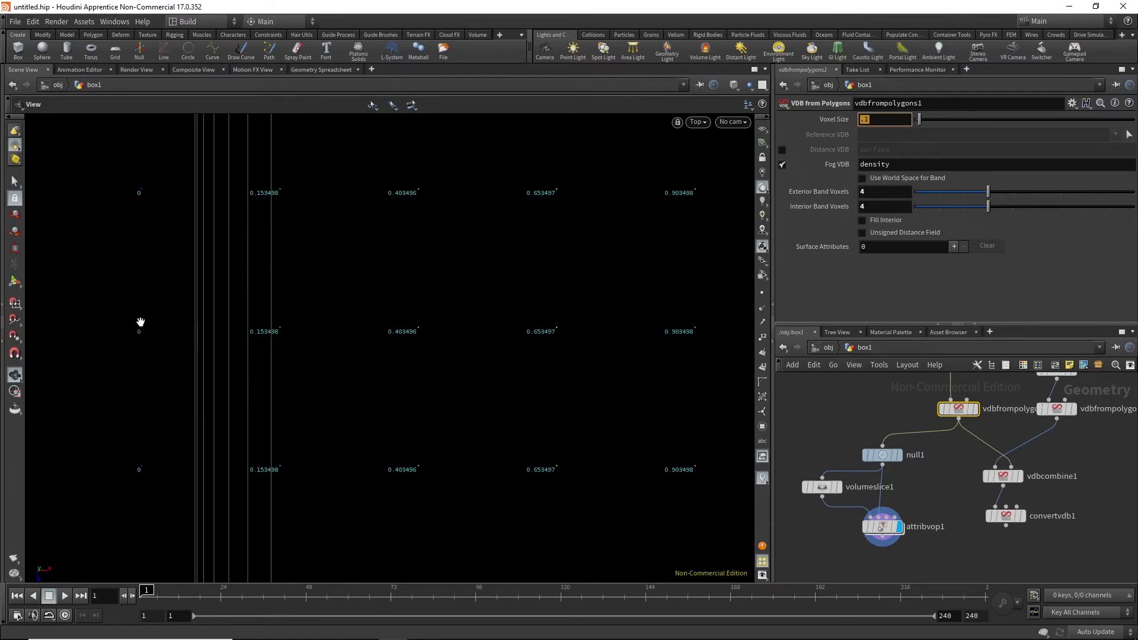
pyautogui.scroll(-10, 183, 333)
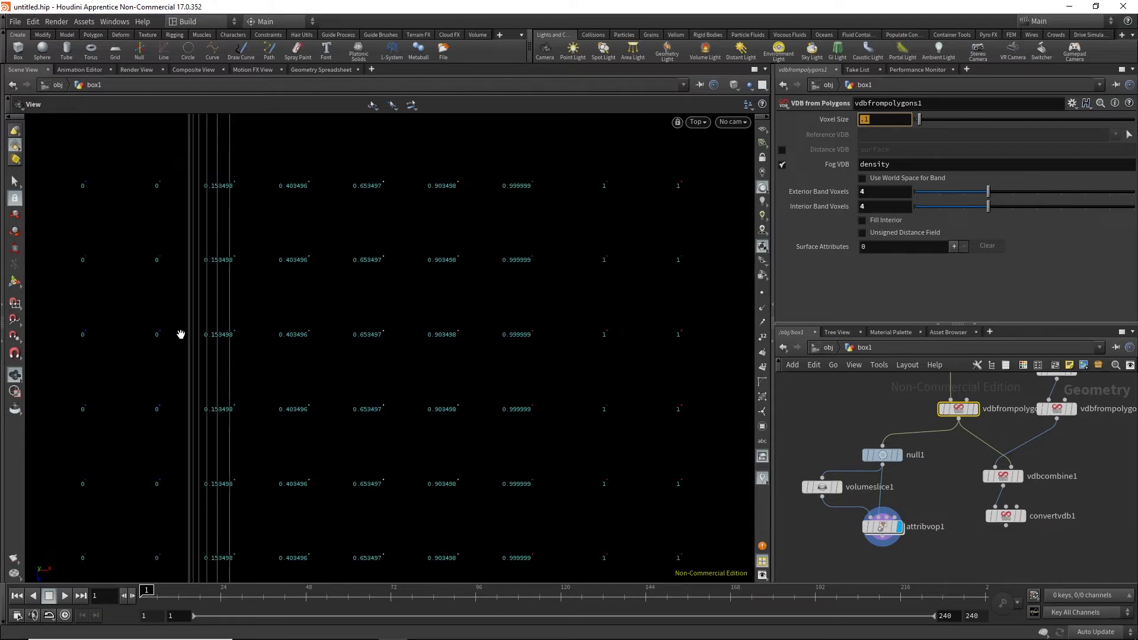
pyautogui.scroll(-8, 420, 371)
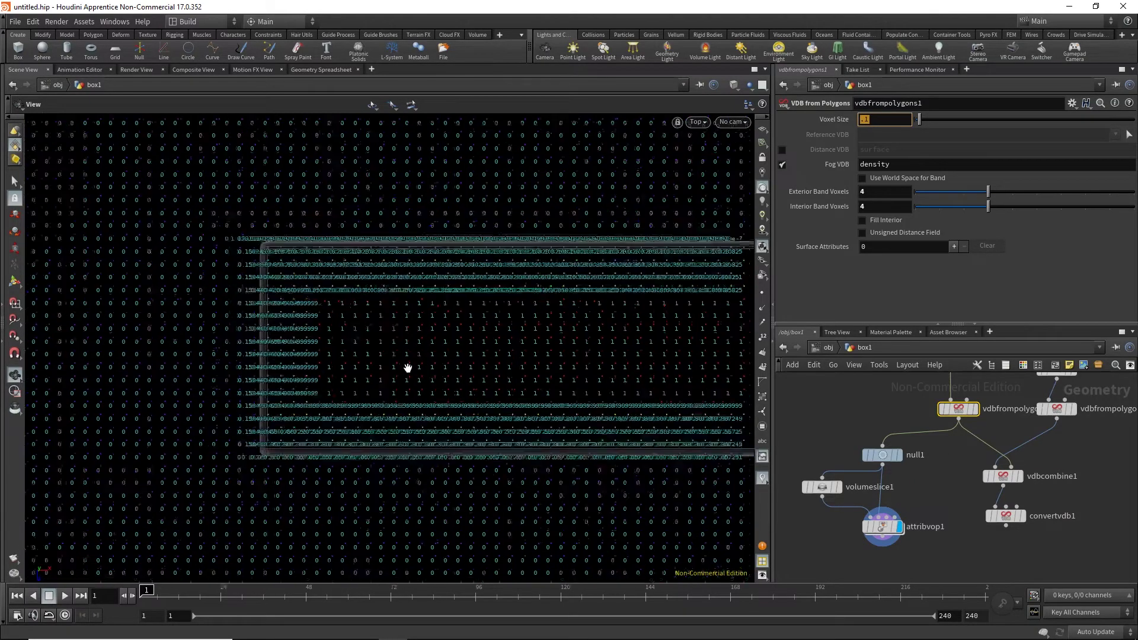
pyautogui.scroll(2, 486, 351)
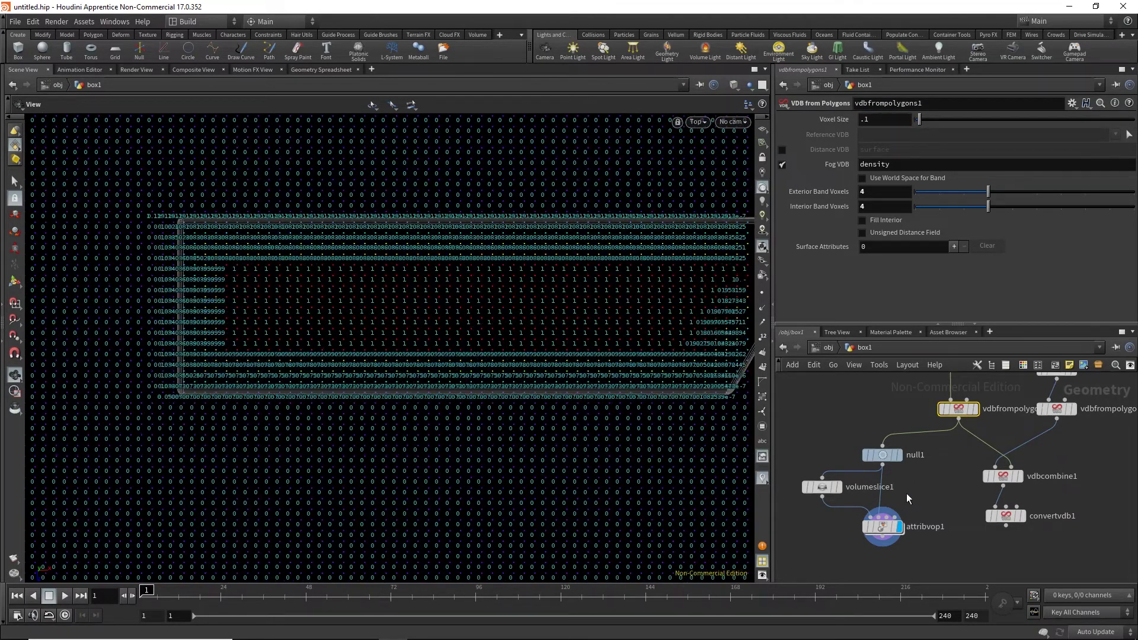
# Add a VDB Visualize Tree node, connect its input to null1 and display it
pyautogui.moveTo(907, 496); pyautogui.dragTo(902, 439, button='middle')
pyautogui.click(880, 485)
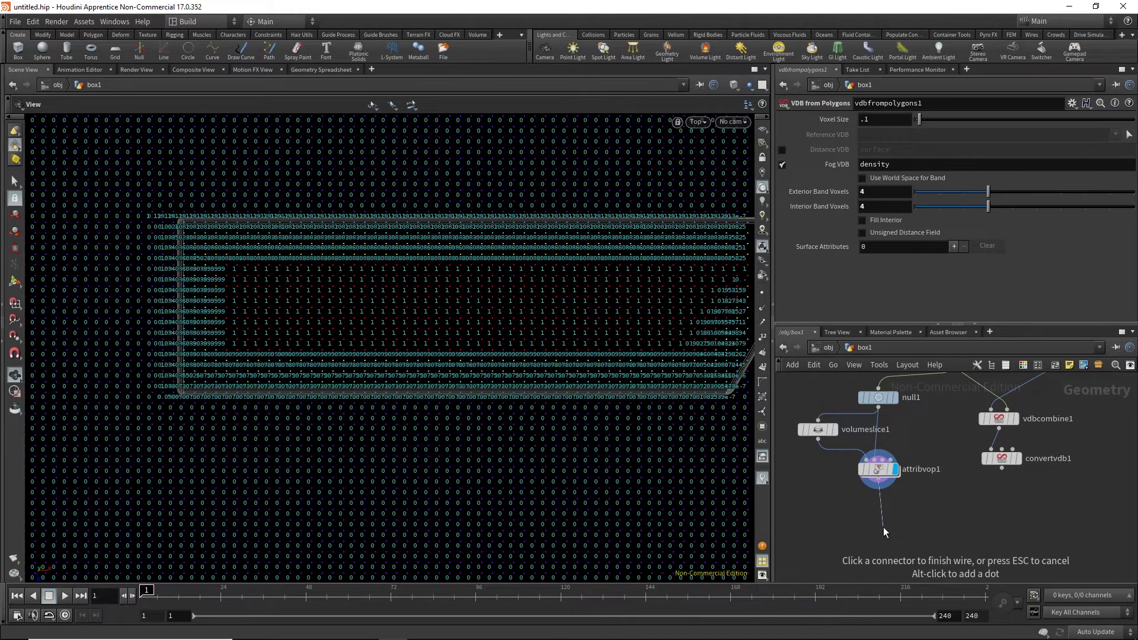
pyautogui.click(885, 531)
pyautogui.write('vb')
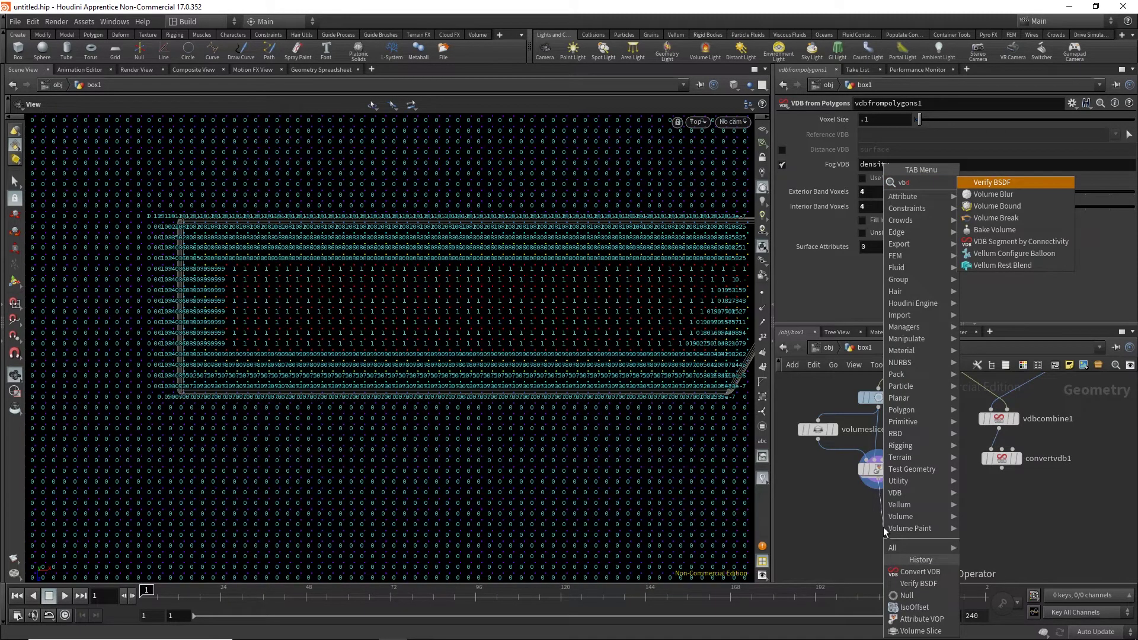
pyautogui.press('BackSpace')
pyautogui.press('BackSpace')
pyautogui.write('db')
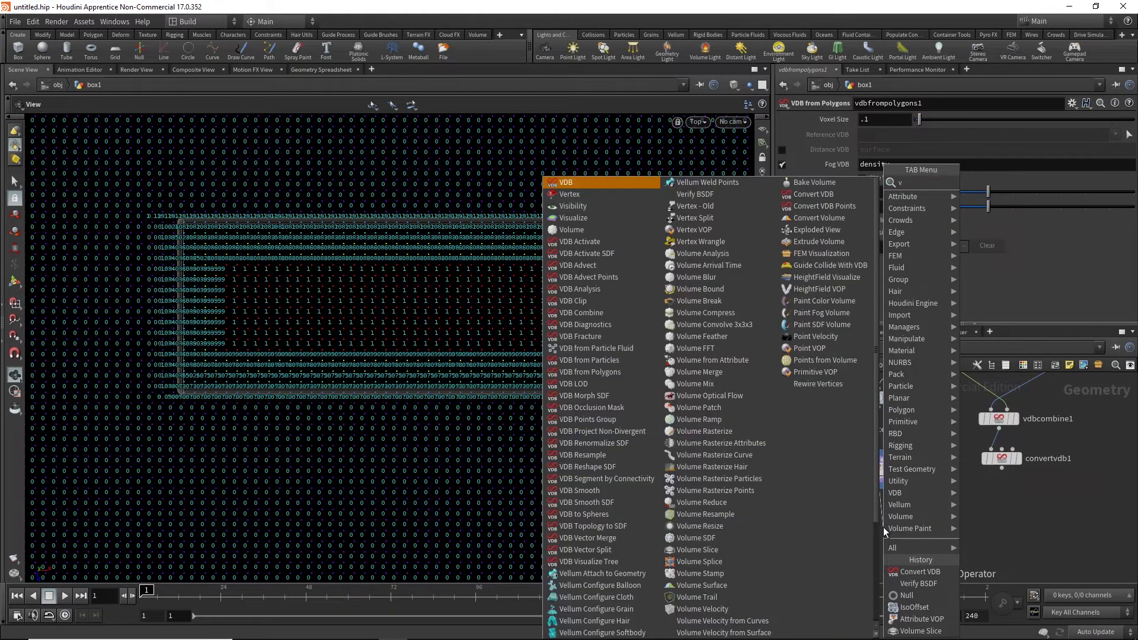
pyautogui.write(' visua')
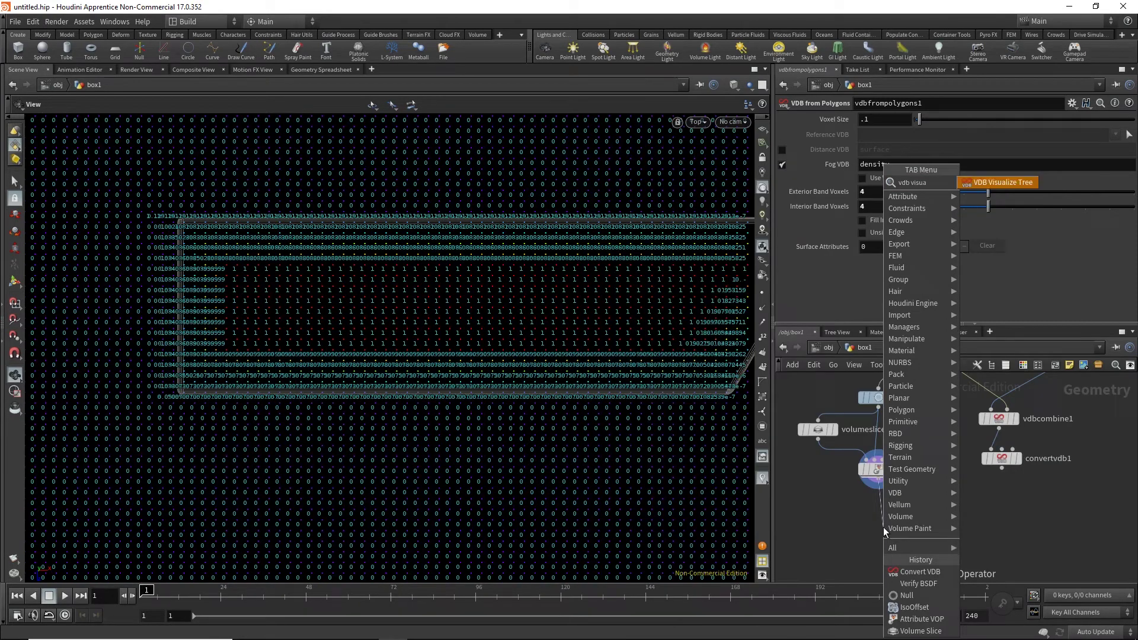
pyautogui.write('l')
pyautogui.press('Return')
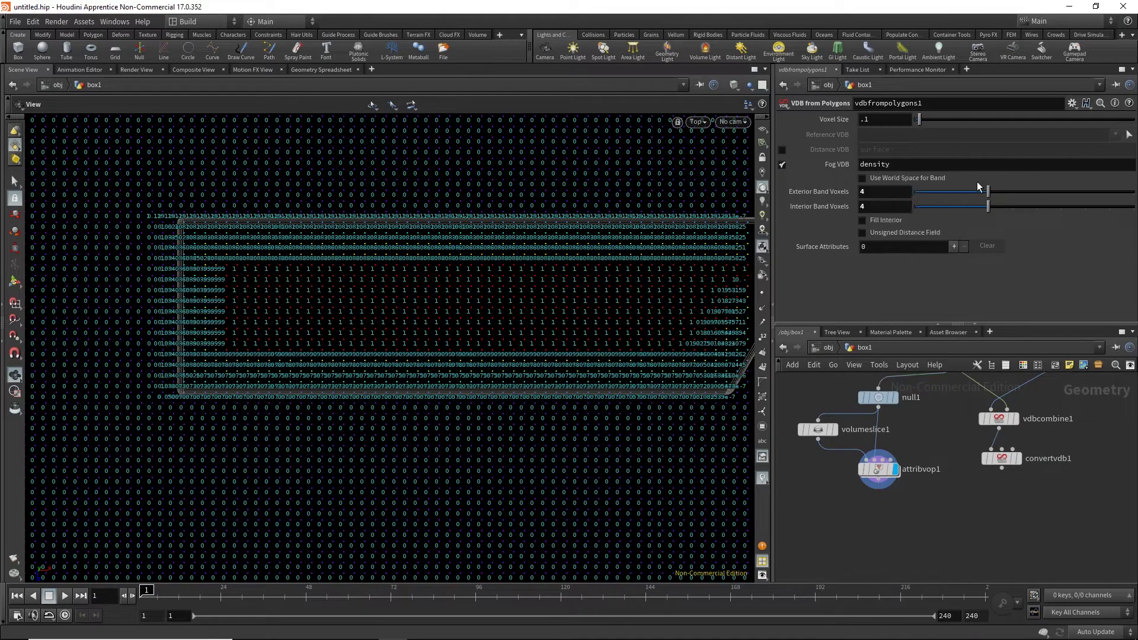
pyautogui.click(883, 527)
pyautogui.moveTo(884, 523); pyautogui.dragTo(878, 407)
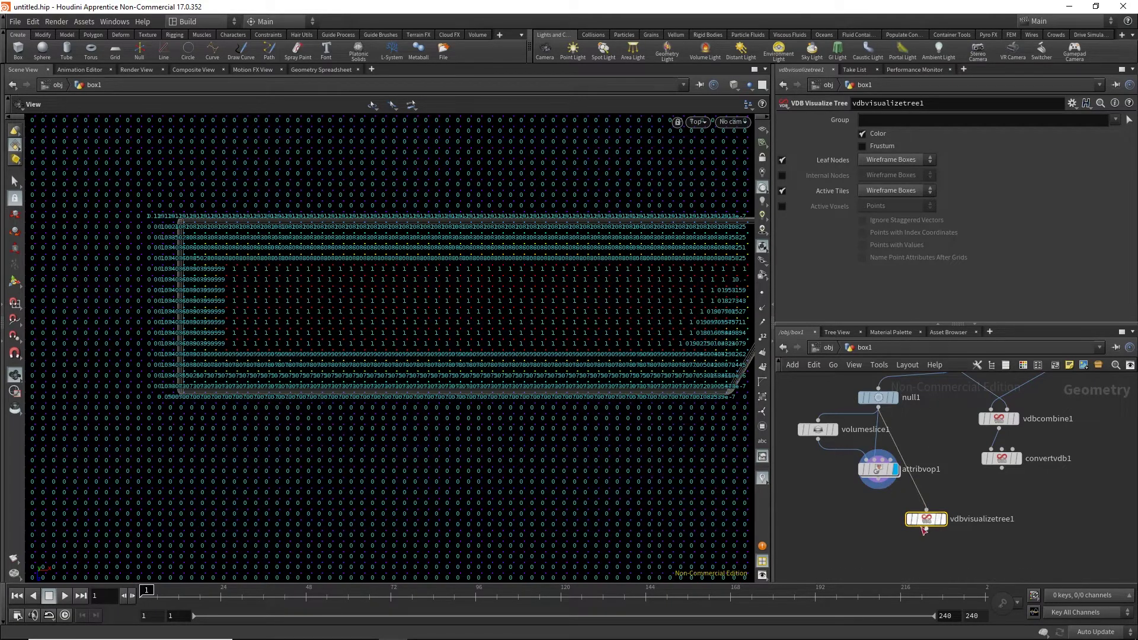
pyautogui.click(943, 520)
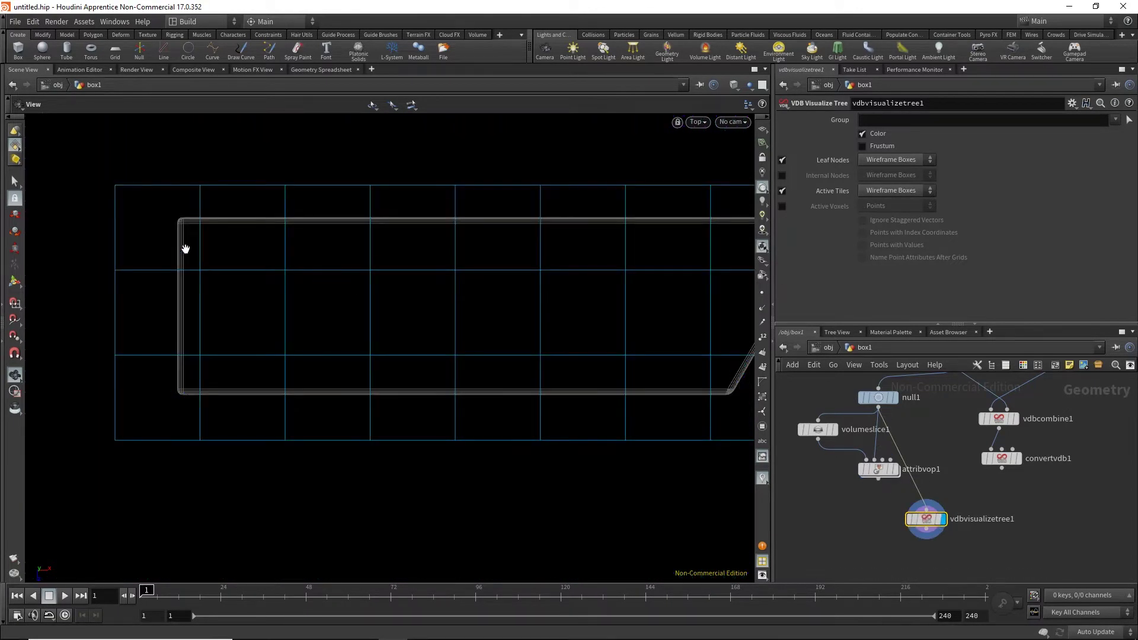
# Disable Leaf Nodes and Active Tiles on vdbvisualizetree1 and show Active Voxels as Wireframe Boxes
pyautogui.click(782, 160)
pyautogui.click(782, 191)
pyautogui.click(782, 207)
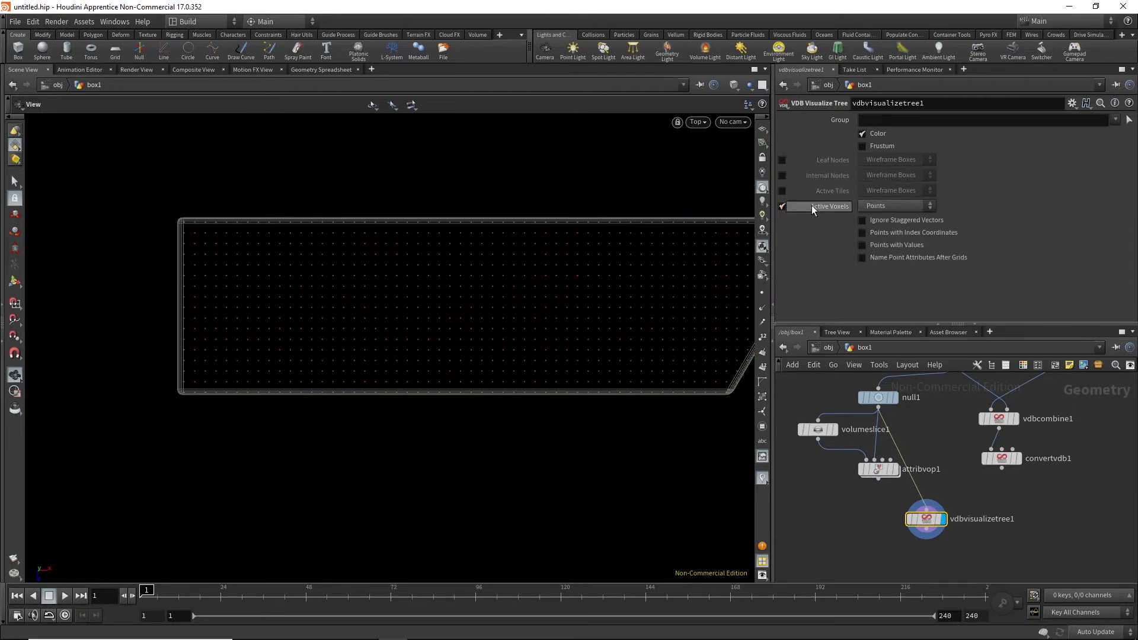
pyautogui.click(883, 206)
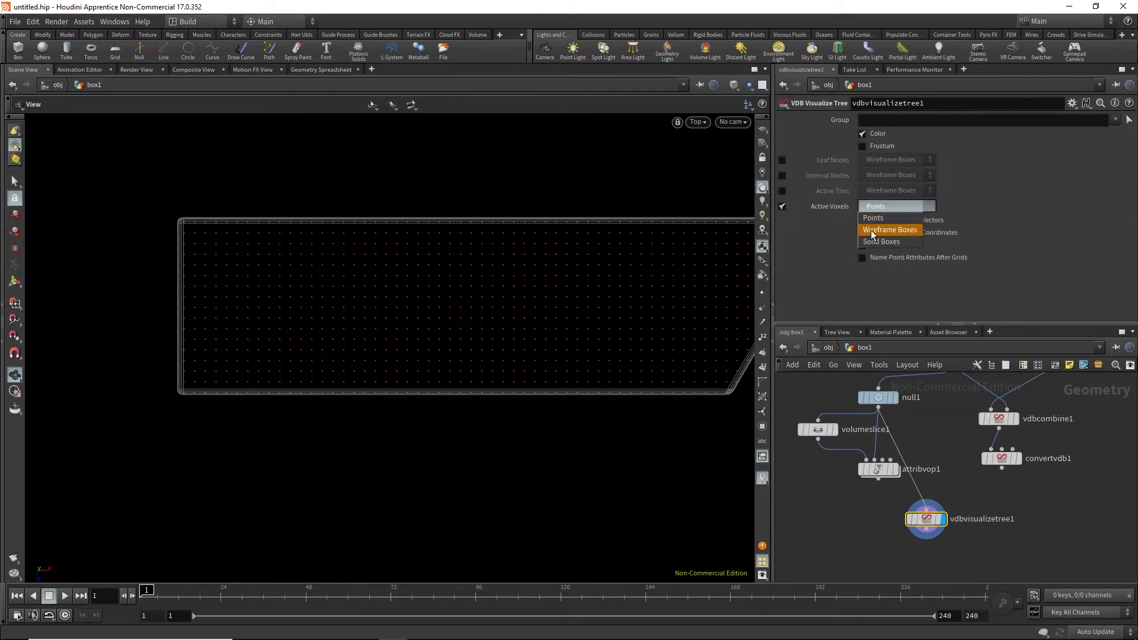
pyautogui.click(870, 230)
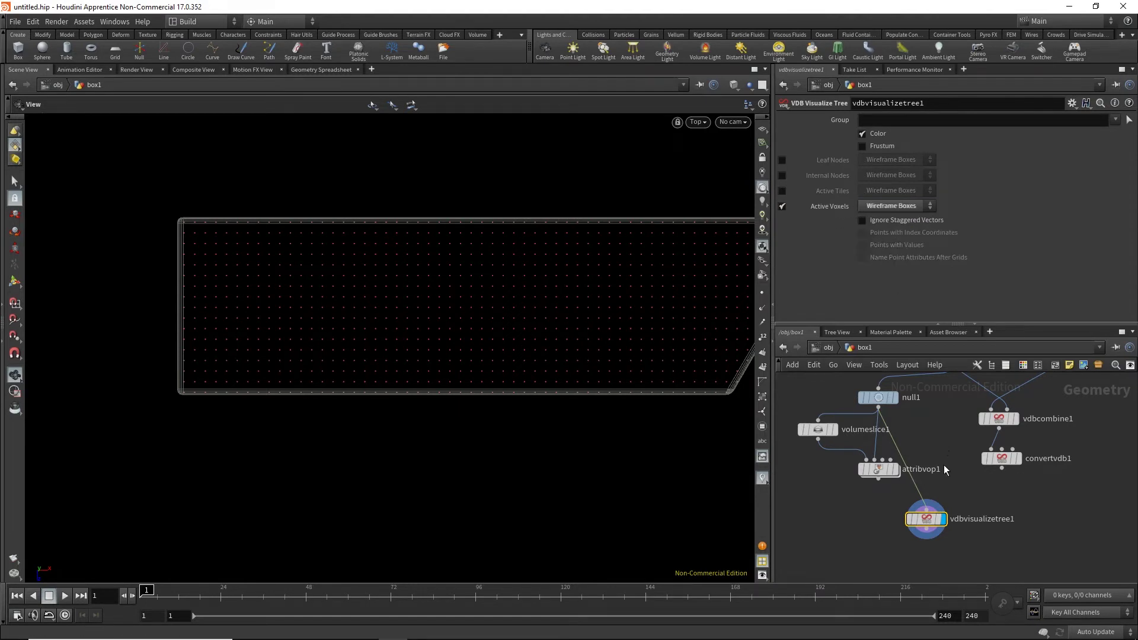
# Nudge vdbvisualizetree1 in the network and examine the active voxel boxes along the middle bar's outline
pyautogui.moveTo(927, 520); pyautogui.dragTo(929, 501)
pyautogui.moveTo(513, 324)
pyautogui.mouseDown(button='right')
pyautogui.moveTo(470, 340)
pyautogui.moveTo(498, 333)
pyautogui.mouseUp(button='right')
pyautogui.moveTo(510, 333); pyautogui.dragTo(399, 340, button='middle')
pyautogui.moveTo(495, 321); pyautogui.dragTo(561, 293, button='right')
pyautogui.moveTo(491, 300); pyautogui.dragTo(596, 306, button='middle')
pyautogui.moveTo(596, 306); pyautogui.dragTo(534, 321, button='right')
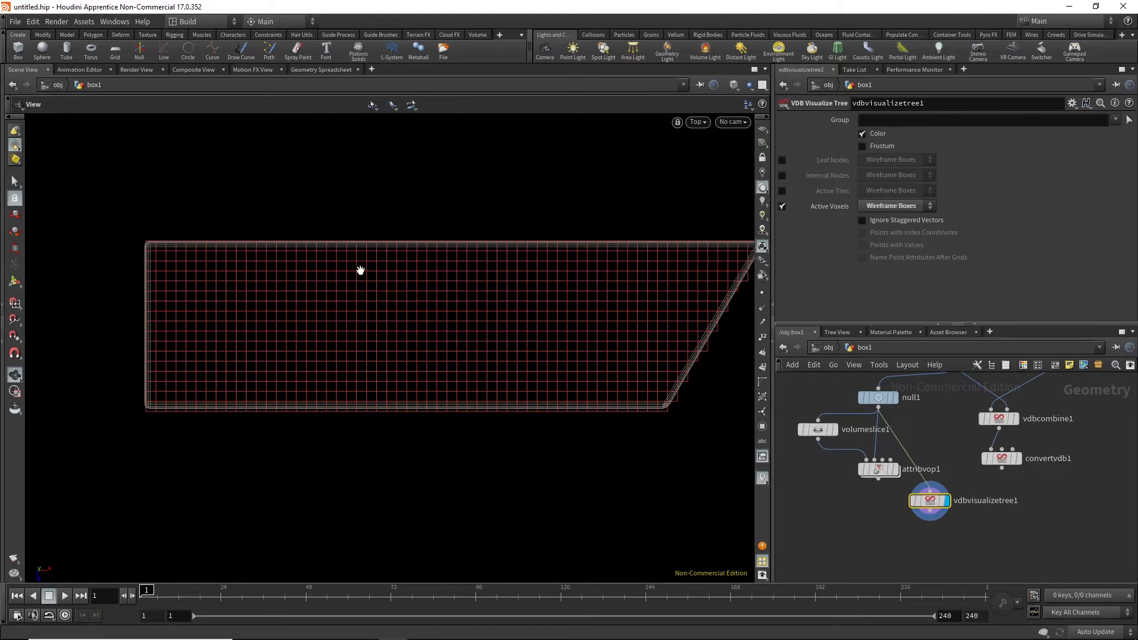
# Rewire the input of vdbvisualizetree1 from null1 to the output of vdbfrompolygons1
pyautogui.scroll(-8, 287, 270)
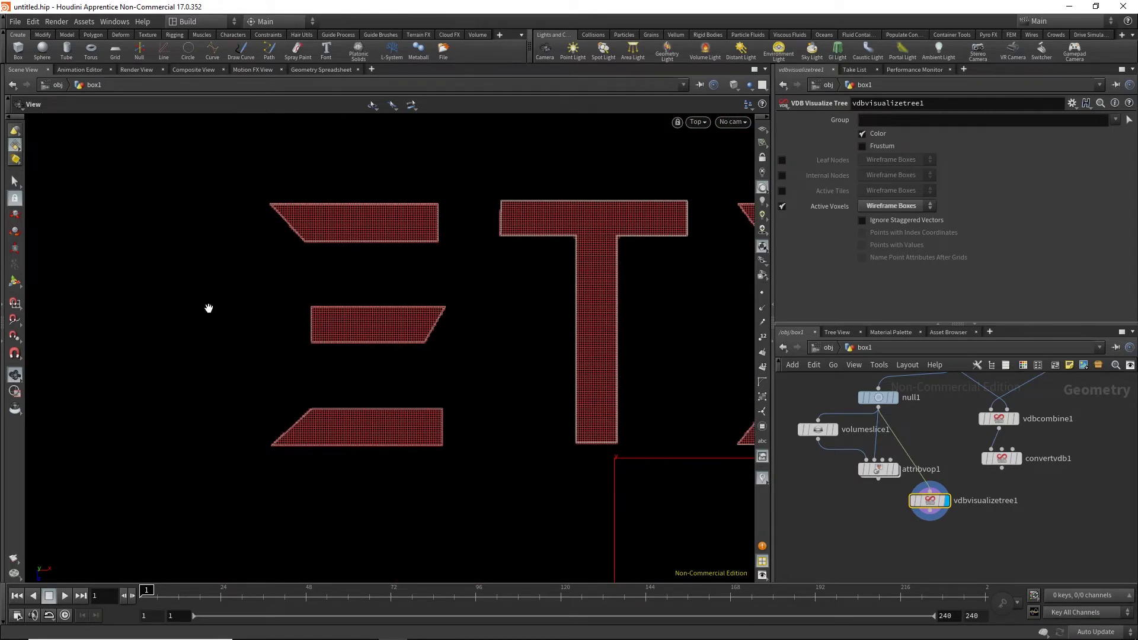
pyautogui.moveTo(831, 416); pyautogui.dragTo(850, 493, button='middle')
pyautogui.scroll(2, 869, 491)
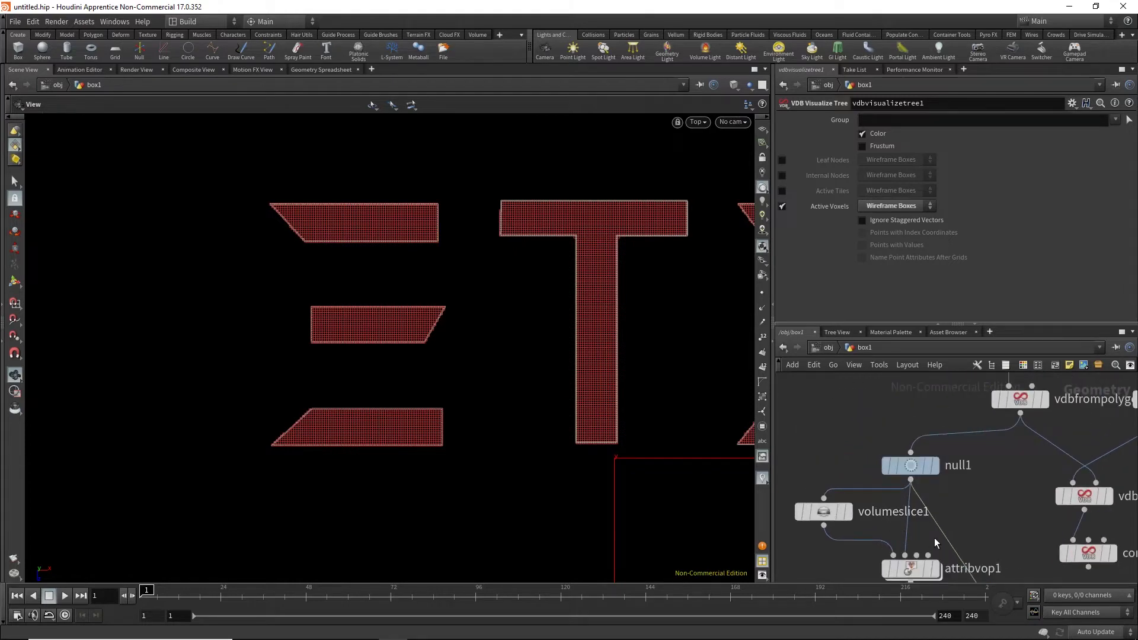
pyautogui.moveTo(935, 538); pyautogui.dragTo(923, 493, button='middle')
pyautogui.click(918, 472)
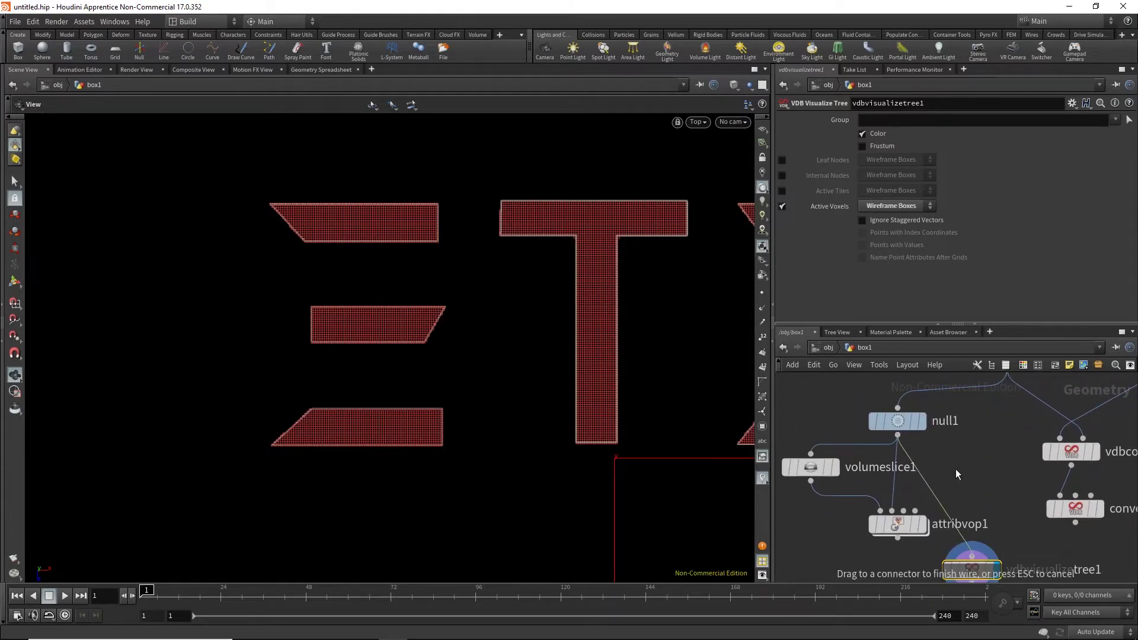
pyautogui.click(900, 408)
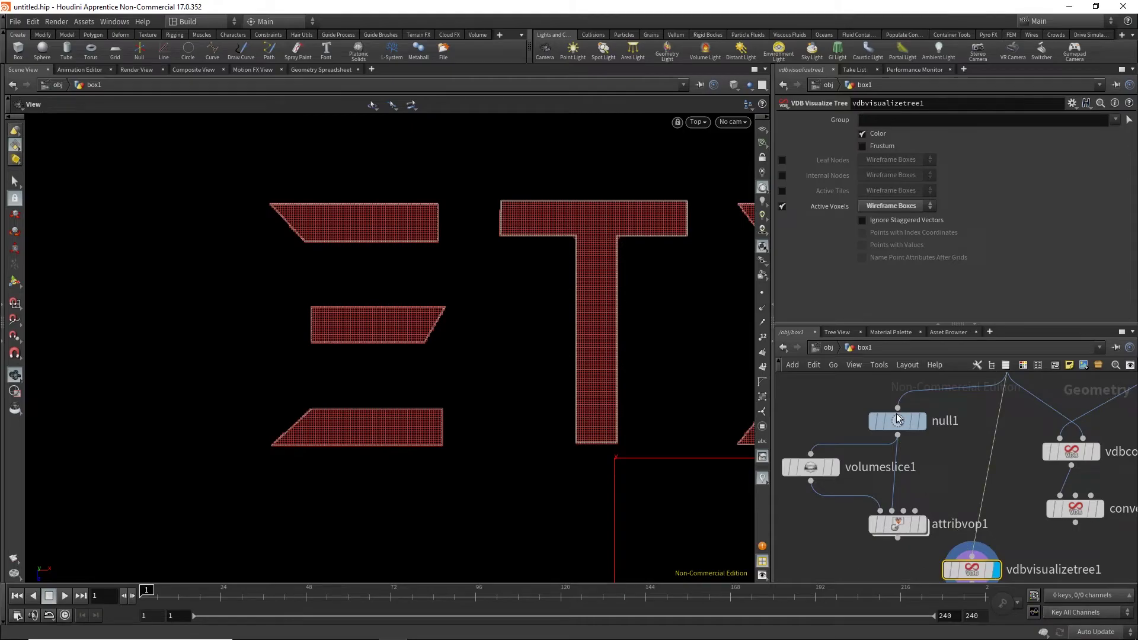
# Connect isooffset1's output to null1 and display attribvop1 to show the sampled volume values
pyautogui.moveTo(879, 403); pyautogui.dragTo(929, 496, button='middle')
pyautogui.moveTo(948, 501); pyautogui.dragTo(906, 397)
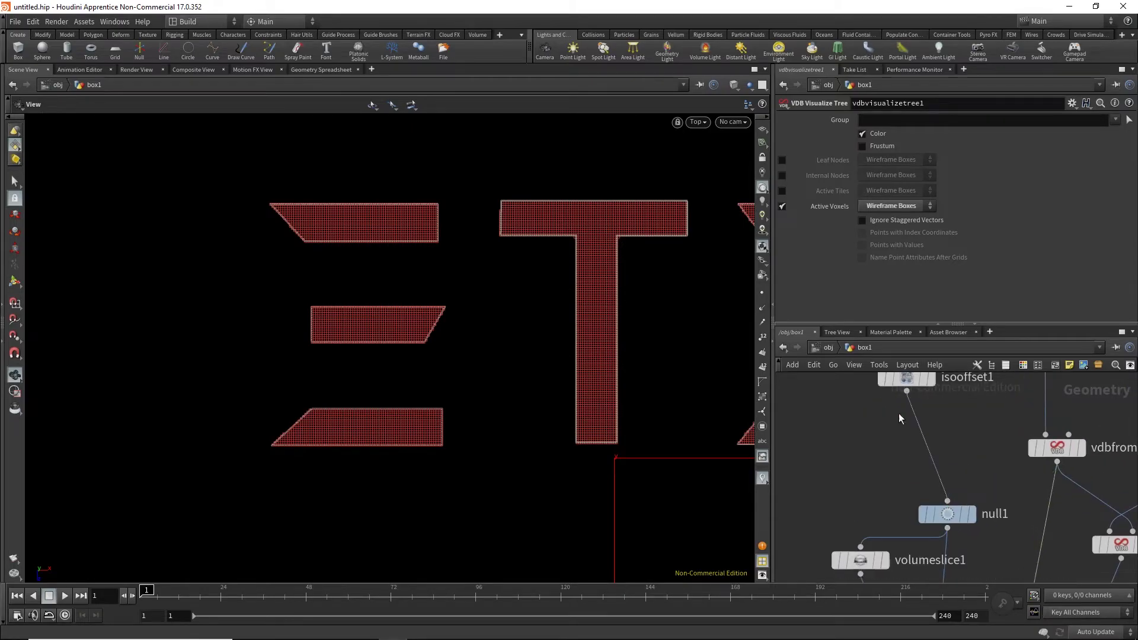
pyautogui.moveTo(938, 559); pyautogui.dragTo(958, 429, button='middle')
pyautogui.click(993, 488)
pyautogui.click(967, 488)
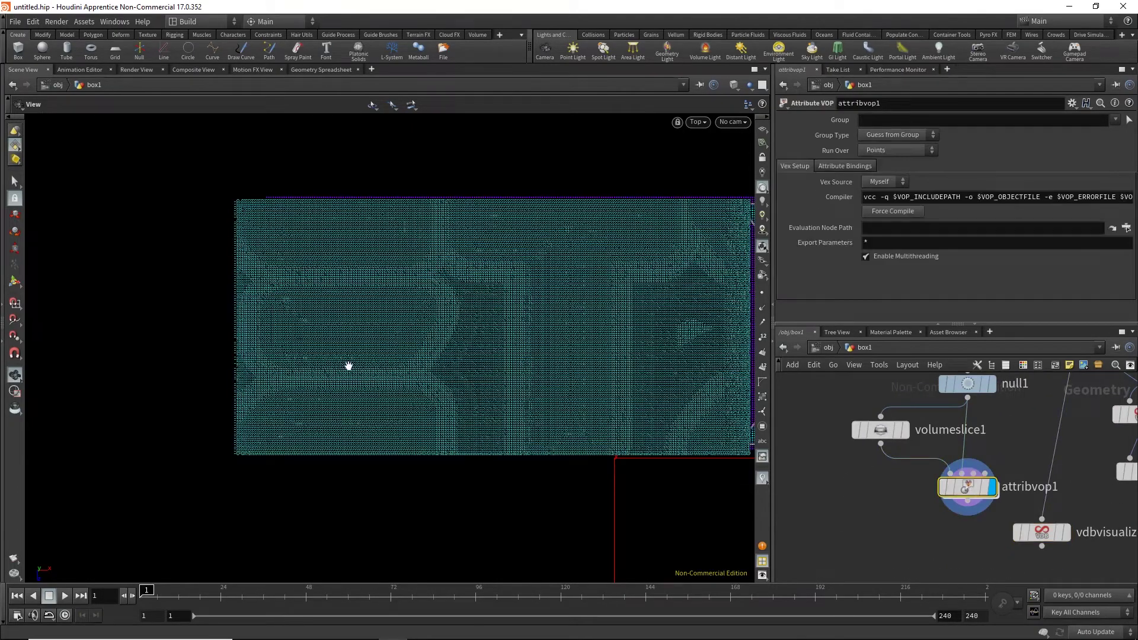
# Examine the distance values outside and across the outline of the E's middle bar
pyautogui.moveTo(306, 318); pyautogui.dragTo(376, 290, button='right')
pyautogui.moveTo(79, 339); pyautogui.dragTo(305, 344, button='middle')
pyautogui.moveTo(305, 343); pyautogui.dragTo(562, 297, button='right')
pyautogui.moveTo(533, 297); pyautogui.dragTo(399, 297, button='middle')
pyautogui.moveTo(532, 305)
pyautogui.mouseDown(button='right')
pyautogui.moveTo(510, 320)
pyautogui.moveTo(526, 325)
pyautogui.mouseUp(button='right')
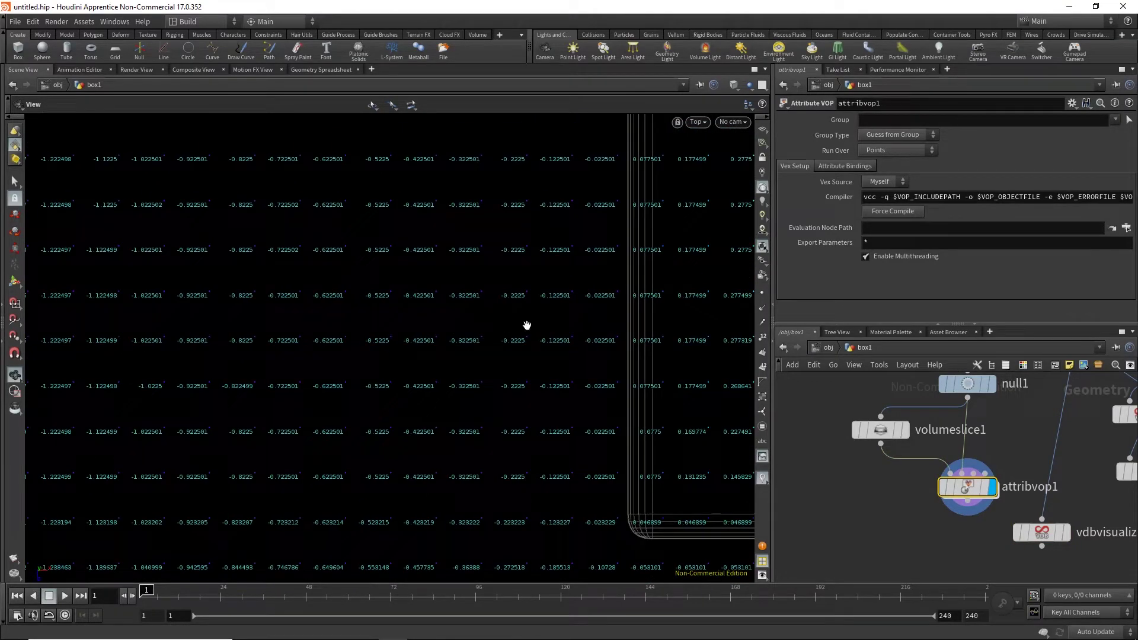
pyautogui.moveTo(526, 326); pyautogui.dragTo(442, 330, button='middle')
# Select isooffset1 and compare its distance values from the volume's outer edge to the inside of the middle bar
pyautogui.moveTo(924, 409); pyautogui.dragTo(822, 496, button='middle')
pyautogui.moveTo(862, 409)
pyautogui.mouseDown(button='middle')
pyautogui.moveTo(892, 463)
pyautogui.moveTo(930, 420)
pyautogui.mouseUp(button='middle')
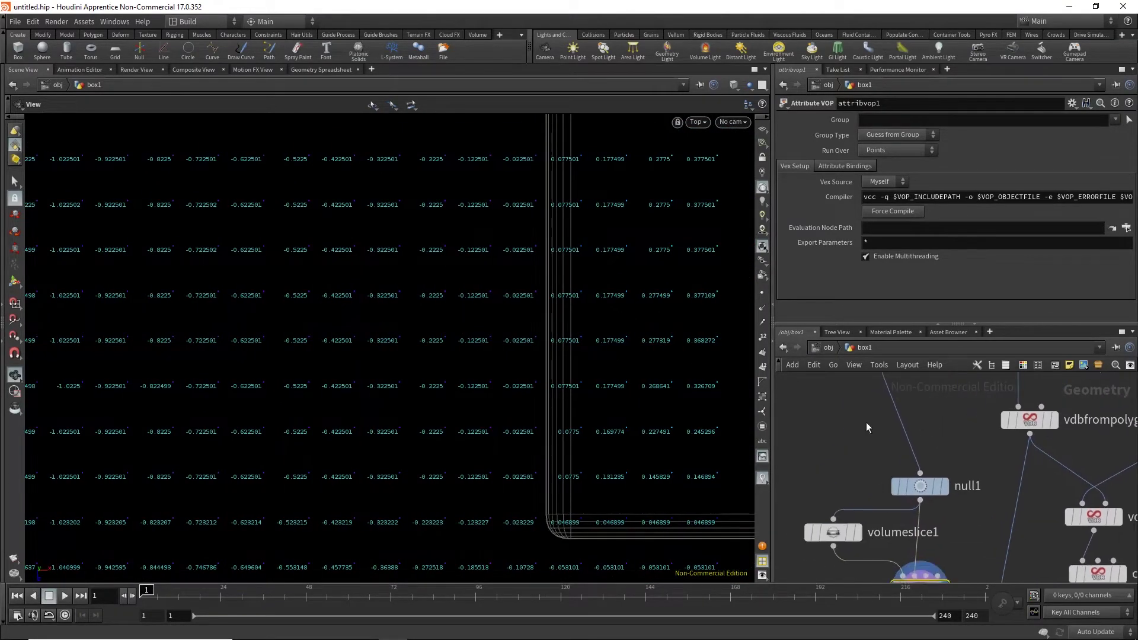
pyautogui.moveTo(813, 405); pyautogui.dragTo(826, 493, button='middle')
pyautogui.click(898, 439)
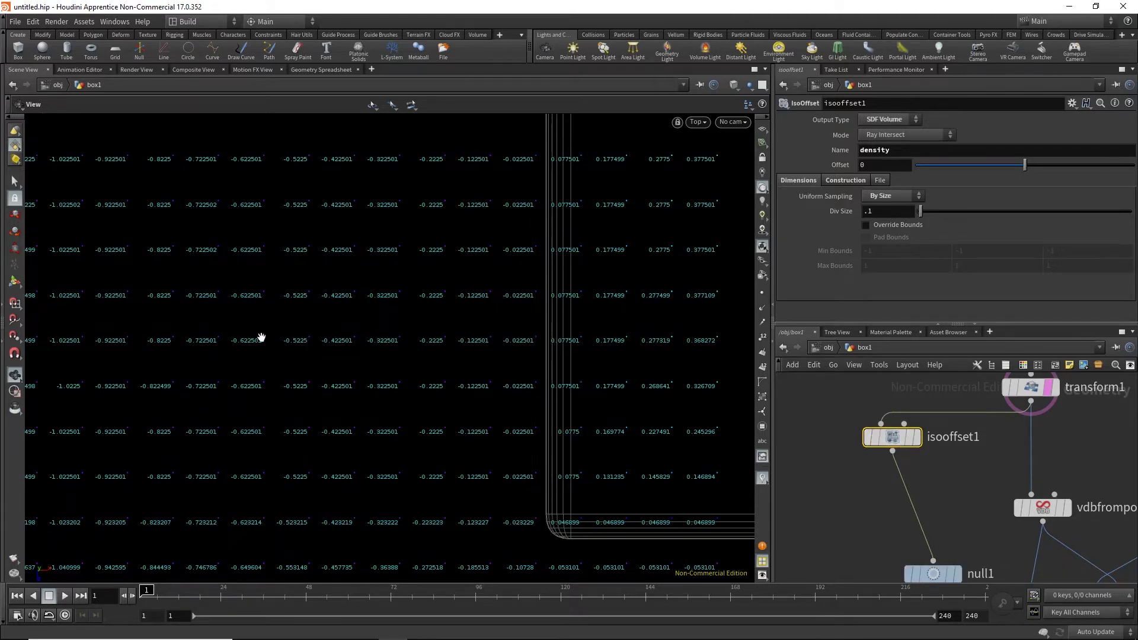
pyautogui.moveTo(199, 332); pyautogui.dragTo(516, 328, button='middle')
pyautogui.moveTo(89, 334); pyautogui.dragTo(364, 326, button='middle')
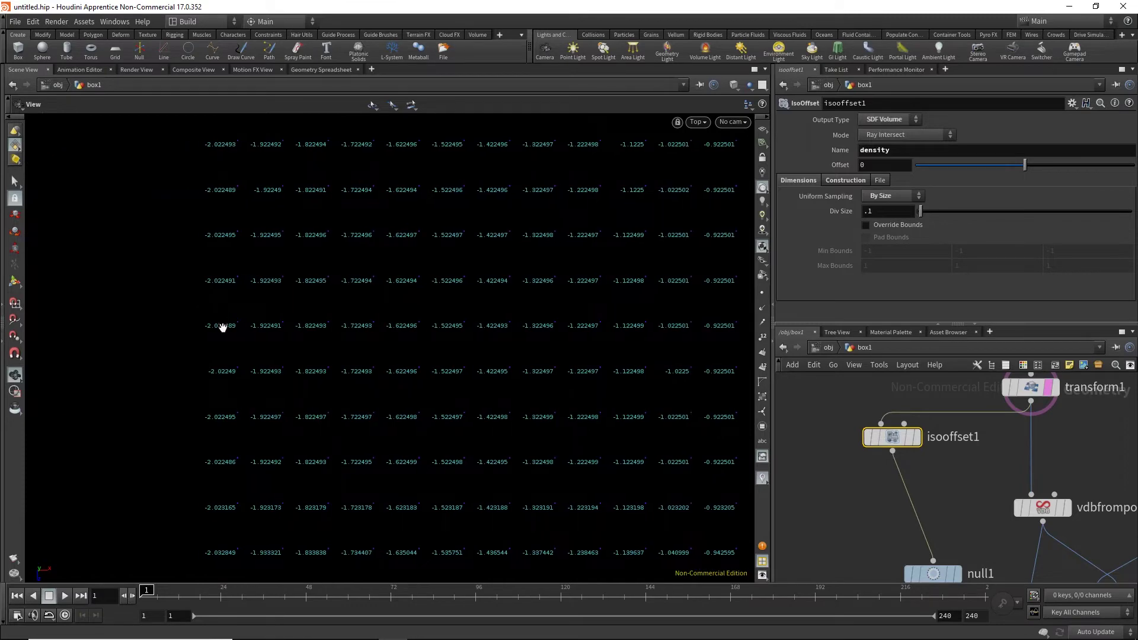
pyautogui.moveTo(484, 338); pyautogui.dragTo(148, 324, button='middle')
pyautogui.moveTo(408, 344); pyautogui.dragTo(148, 343, button='middle')
pyautogui.moveTo(535, 343); pyautogui.dragTo(232, 353, button='middle')
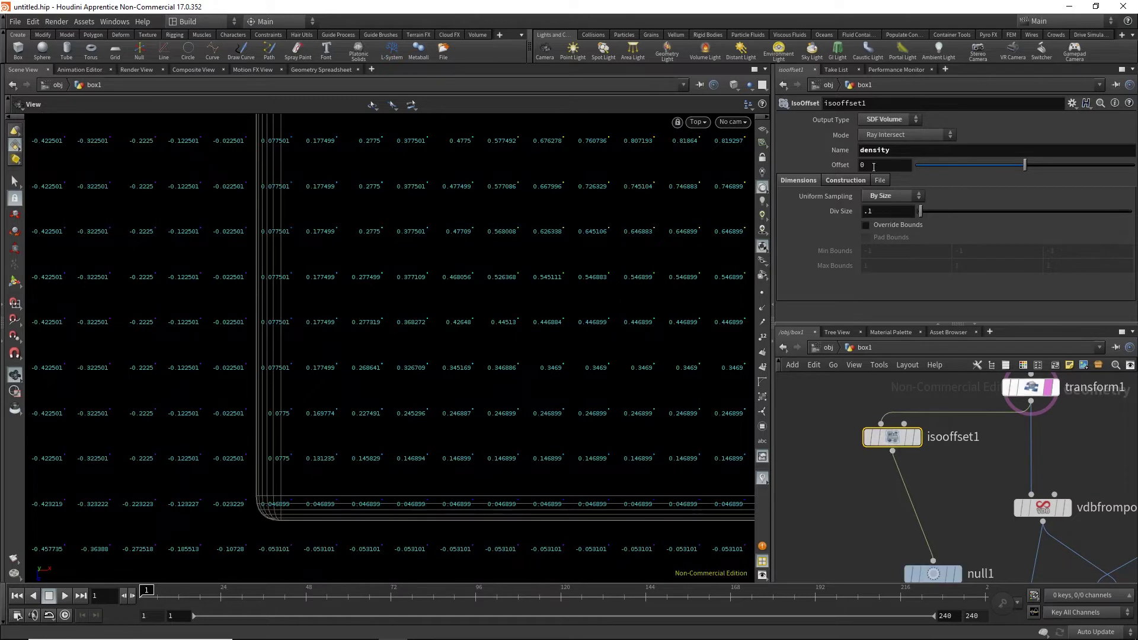
# Set isooffset1's Output Type to Fog Volume and display the node
pyautogui.click(874, 119)
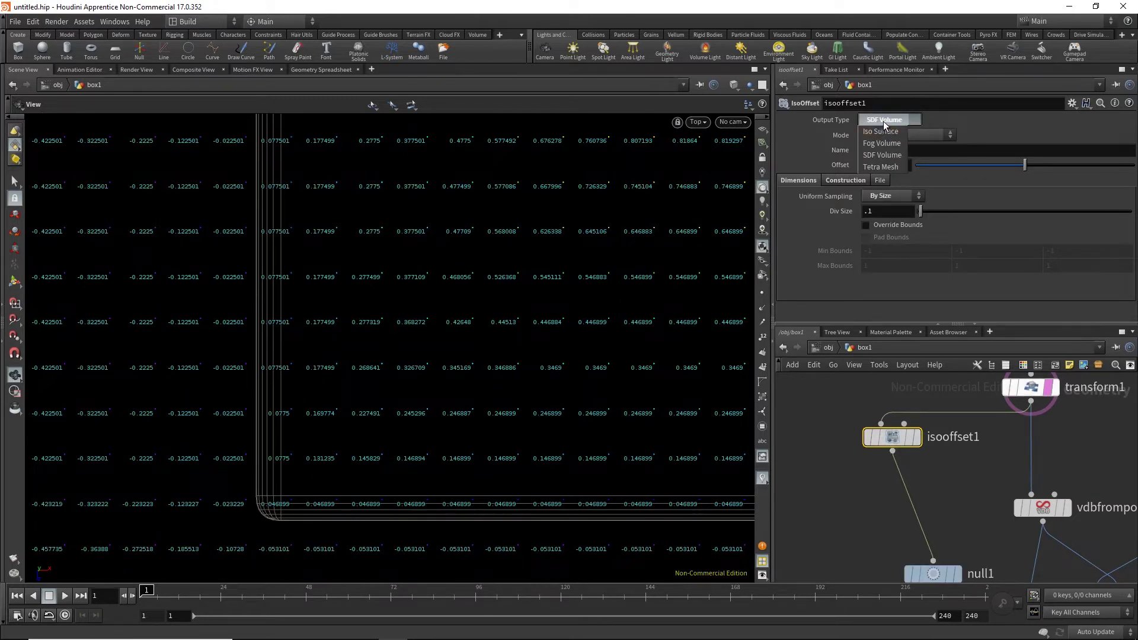
pyautogui.click(884, 144)
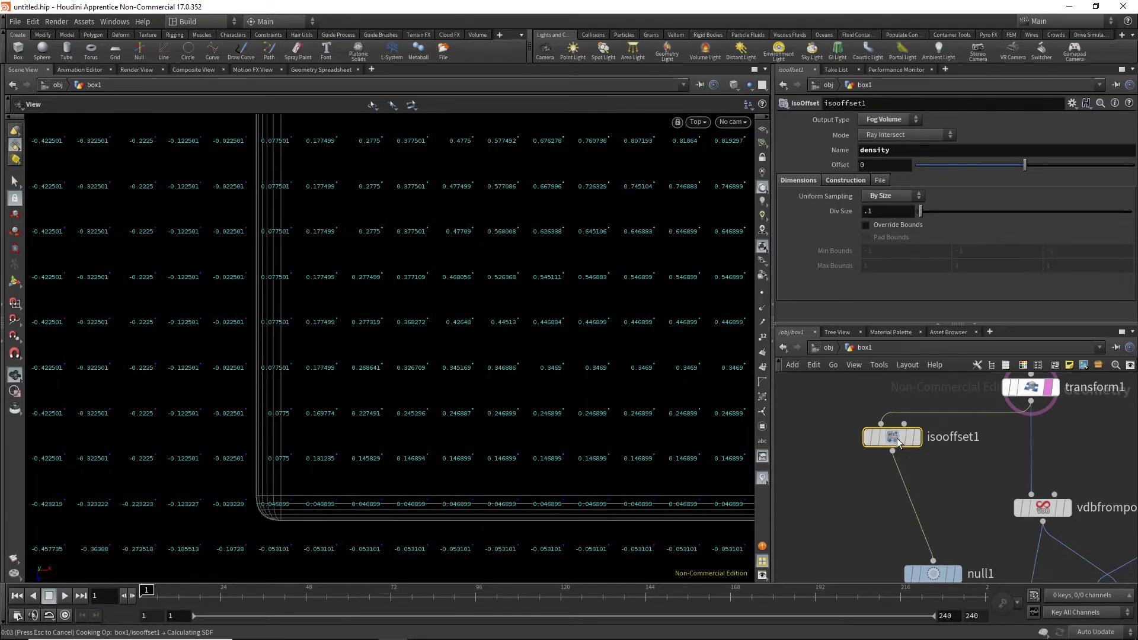
pyautogui.click(916, 437)
pyautogui.moveTo(434, 356); pyautogui.dragTo(230, 373, button='right')
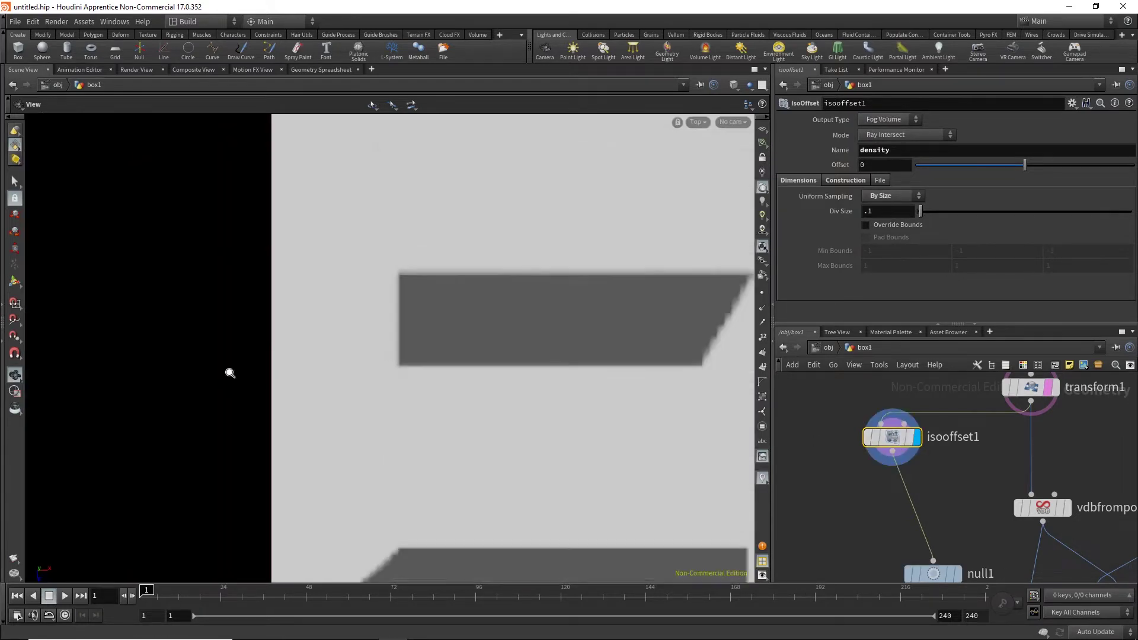
pyautogui.scroll(-5, 490, 375)
pyautogui.scroll(6, 419, 337)
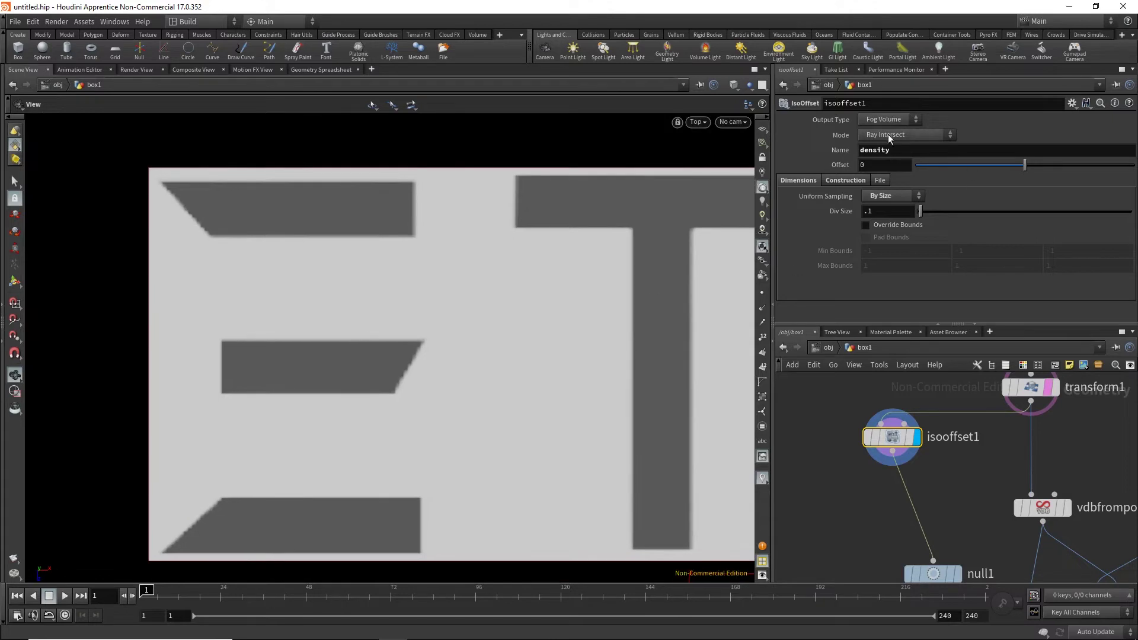
# Turn off Laser Scan and Invert Sign in isooffset1's construction settings and check the fog volume of the letters
pyautogui.click(876, 135)
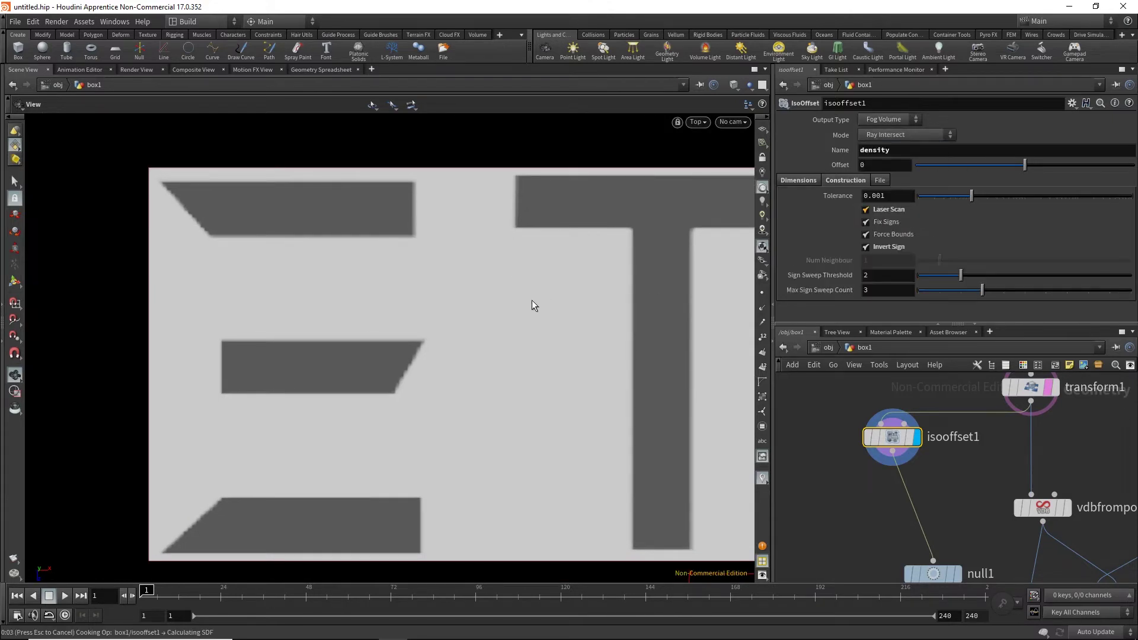
pyautogui.scroll(3, 261, 356)
pyautogui.scroll(-4, 287, 324)
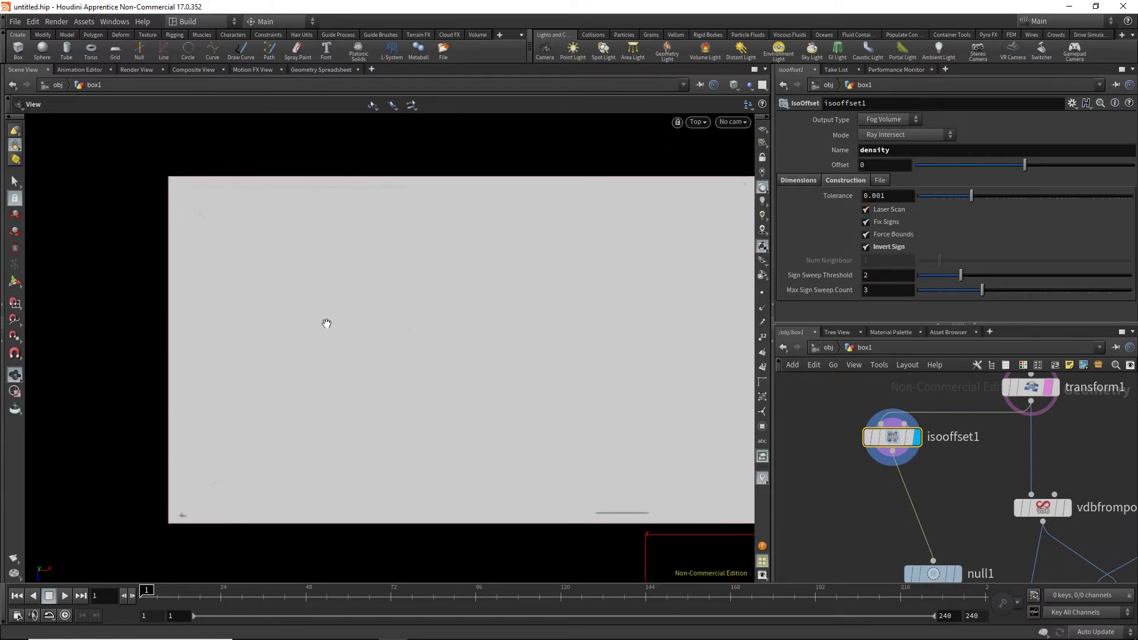
pyautogui.moveTo(326, 322); pyautogui.dragTo(299, 316, button='middle')
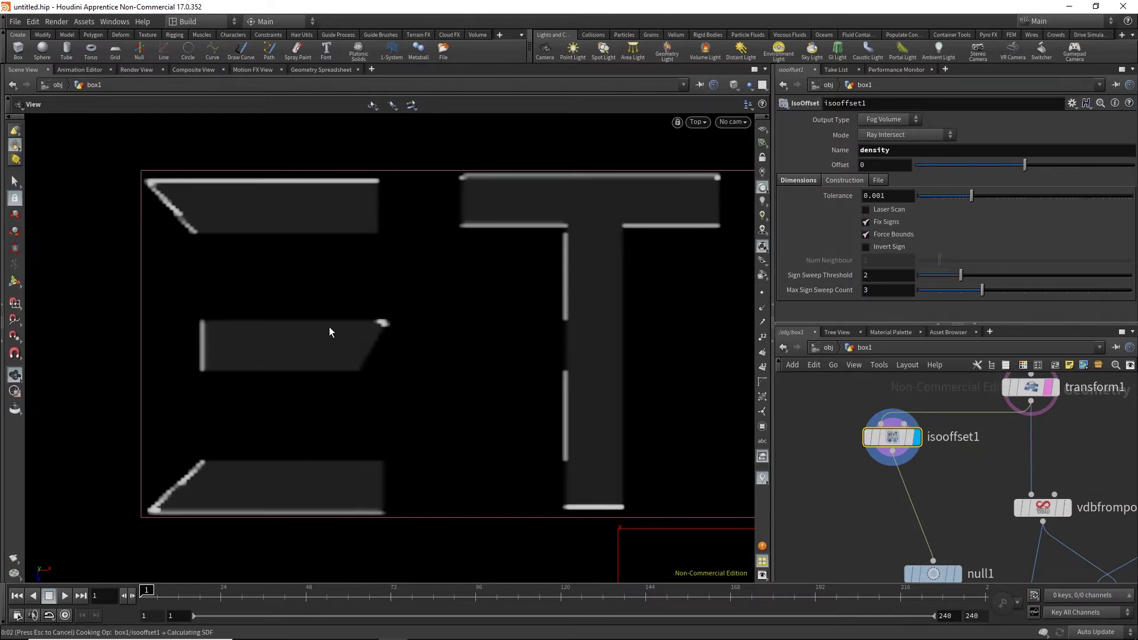
pyautogui.moveTo(314, 350); pyautogui.dragTo(310, 326, button='middle')
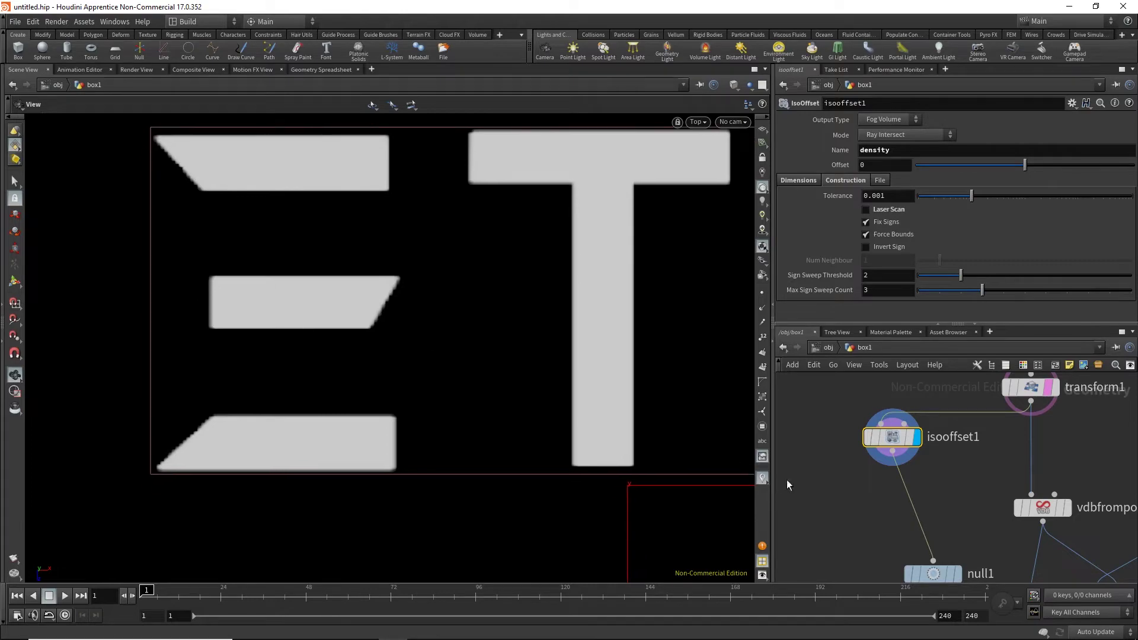
# Display attribvop1 to show the fog volume's density values as numbers
pyautogui.moveTo(803, 497); pyautogui.dragTo(795, 425, button='middle')
pyautogui.moveTo(956, 580); pyautogui.dragTo(917, 504, button='middle')
pyautogui.click(907, 524)
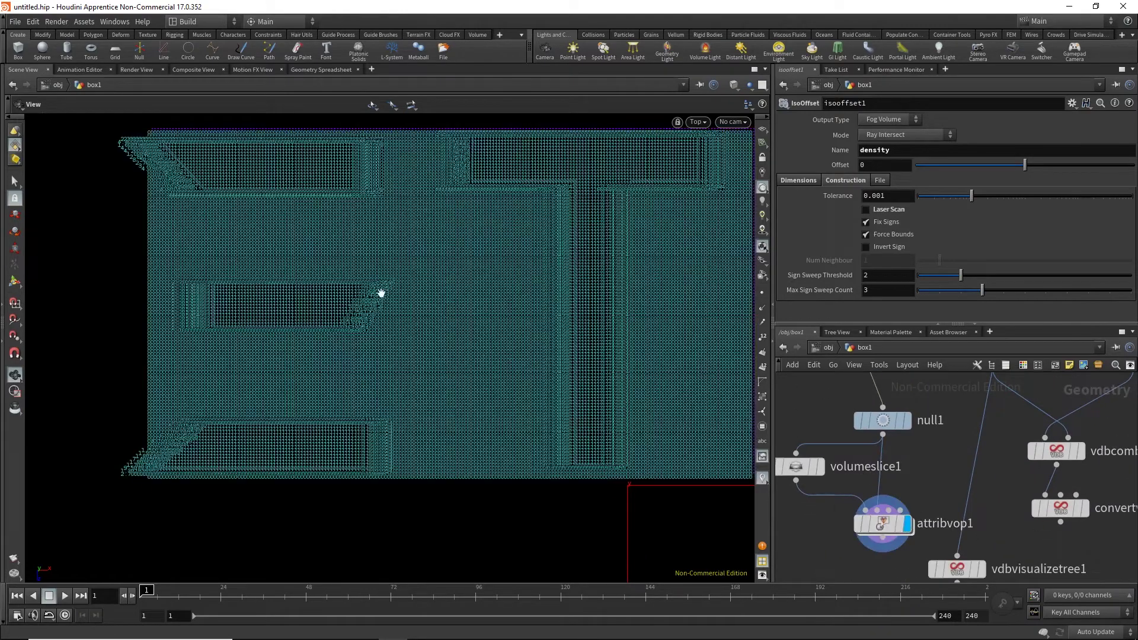
# Examine the fog density values around the corner of the E's middle bar
pyautogui.moveTo(268, 293); pyautogui.dragTo(421, 261, button='right')
pyautogui.moveTo(79, 214); pyautogui.dragTo(310, 280, button='middle')
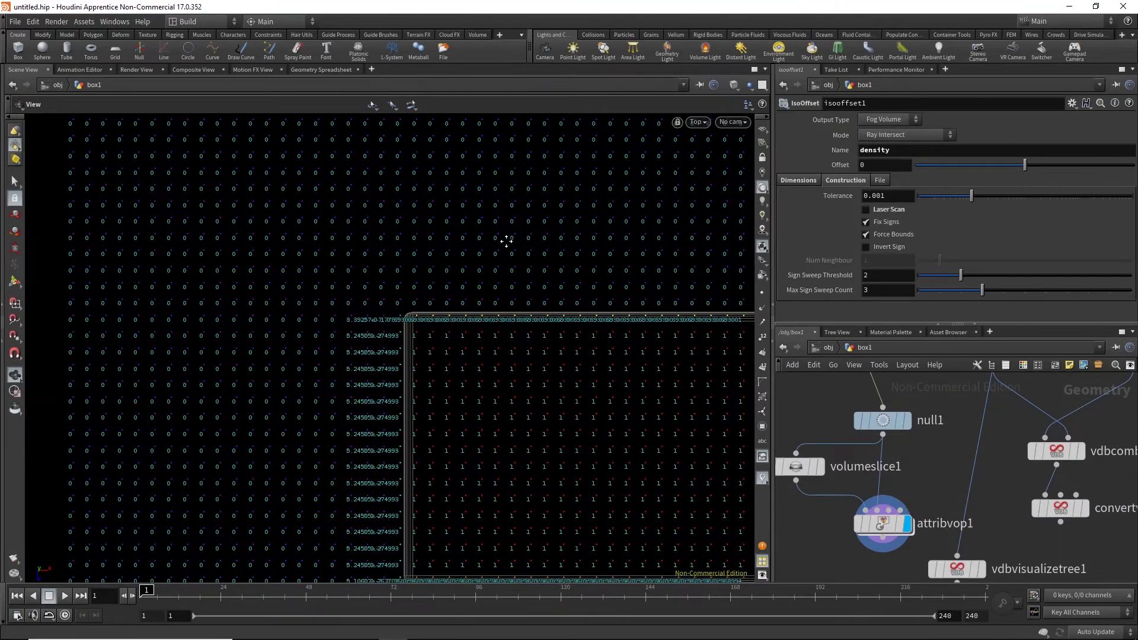
pyautogui.moveTo(506, 241); pyautogui.dragTo(408, 241, button='middle')
pyautogui.moveTo(408, 241); pyautogui.dragTo(286, 267, button='right')
pyautogui.moveTo(479, 217); pyautogui.dragTo(555, 204, button='right')
pyautogui.moveTo(457, 256); pyautogui.dragTo(536, 176, button='middle')
pyautogui.moveTo(423, 283); pyautogui.dragTo(518, 236, button='right')
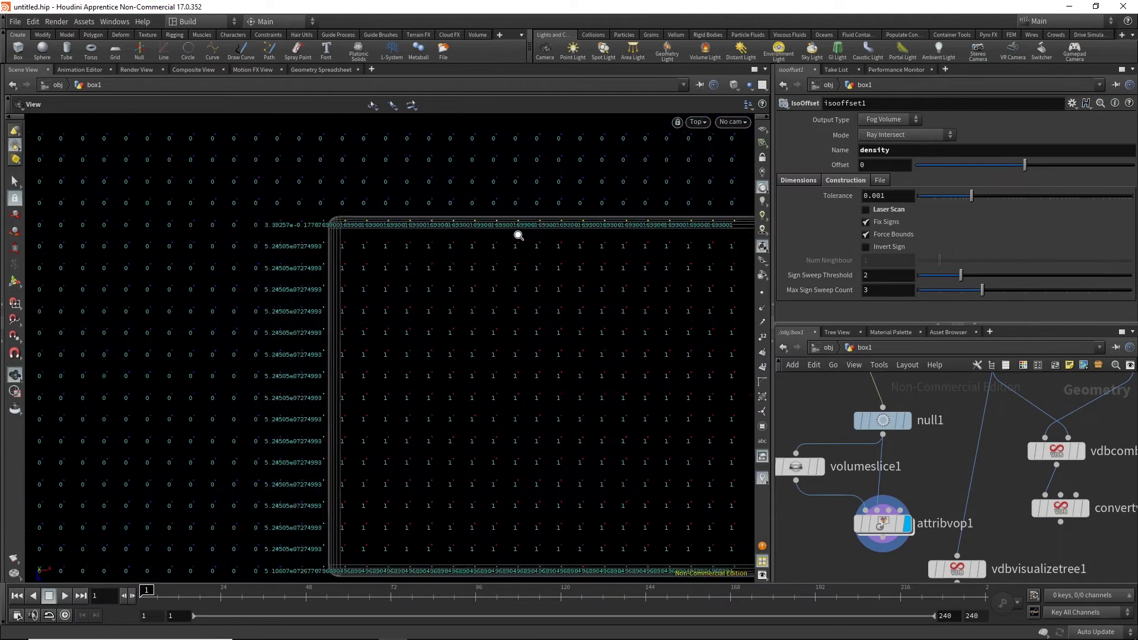
pyautogui.scroll(3, 519, 236)
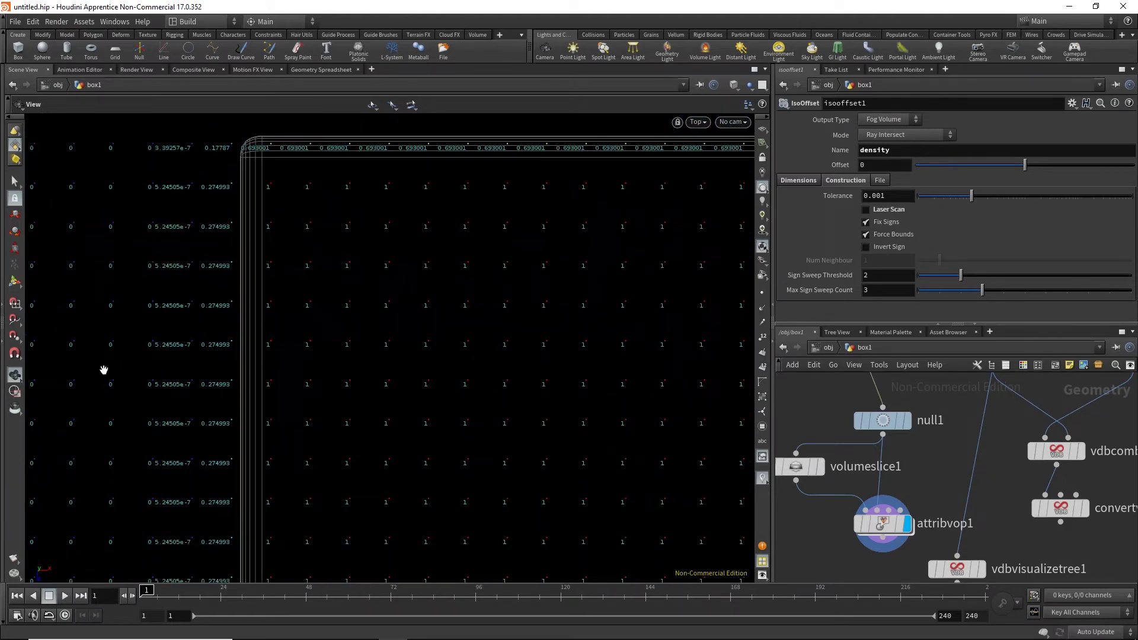
# Compare the fog density values filling the whole middle bar with those in the surrounding volume
pyautogui.scroll(-5, 444, 384)
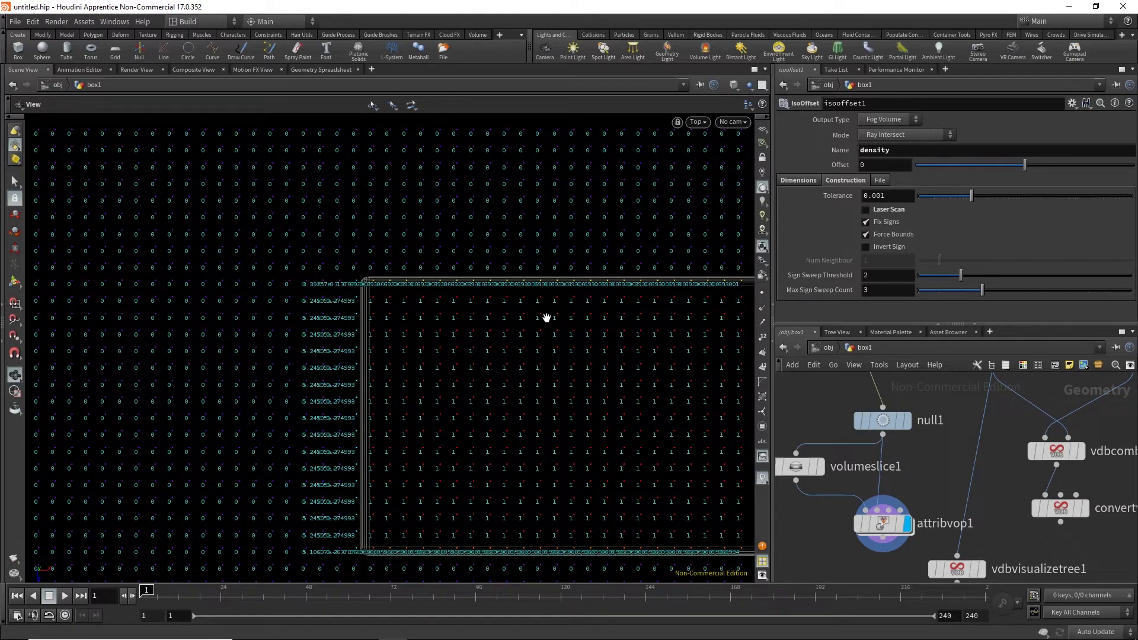
pyautogui.scroll(-4, 539, 305)
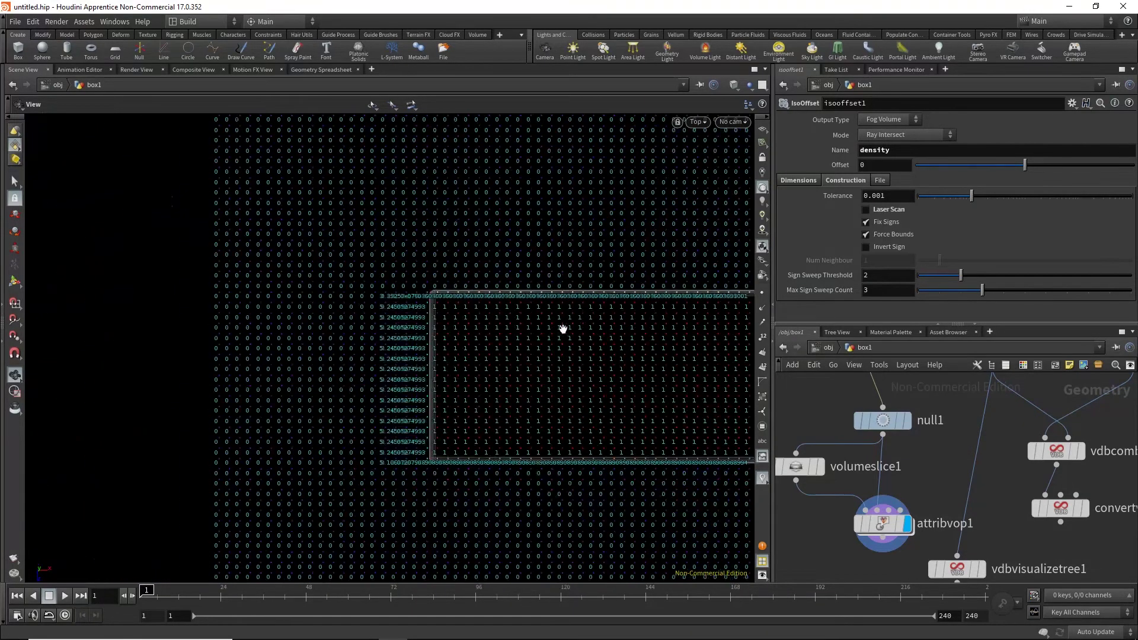
pyautogui.scroll(-2, 563, 329)
pyautogui.moveTo(581, 323); pyautogui.dragTo(320, 317, button='middle')
pyautogui.scroll(-2, 459, 326)
pyautogui.moveTo(566, 329); pyautogui.dragTo(458, 348, button='middle')
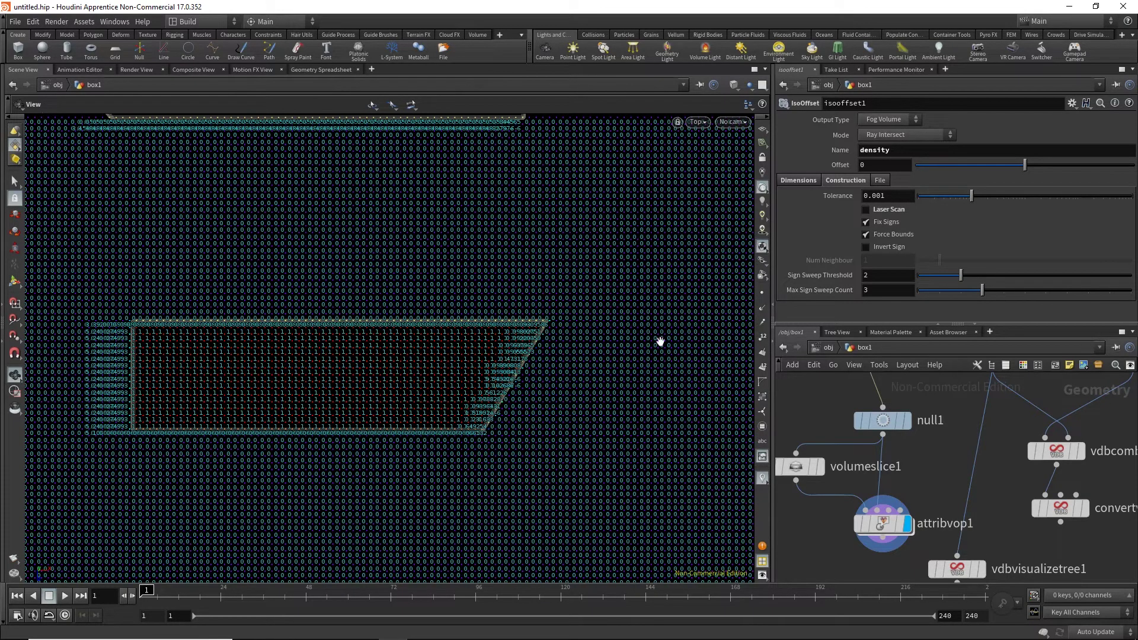
# Select and display vdbcombine1, and inspect its error state and settings
pyautogui.scroll(-4, 920, 464)
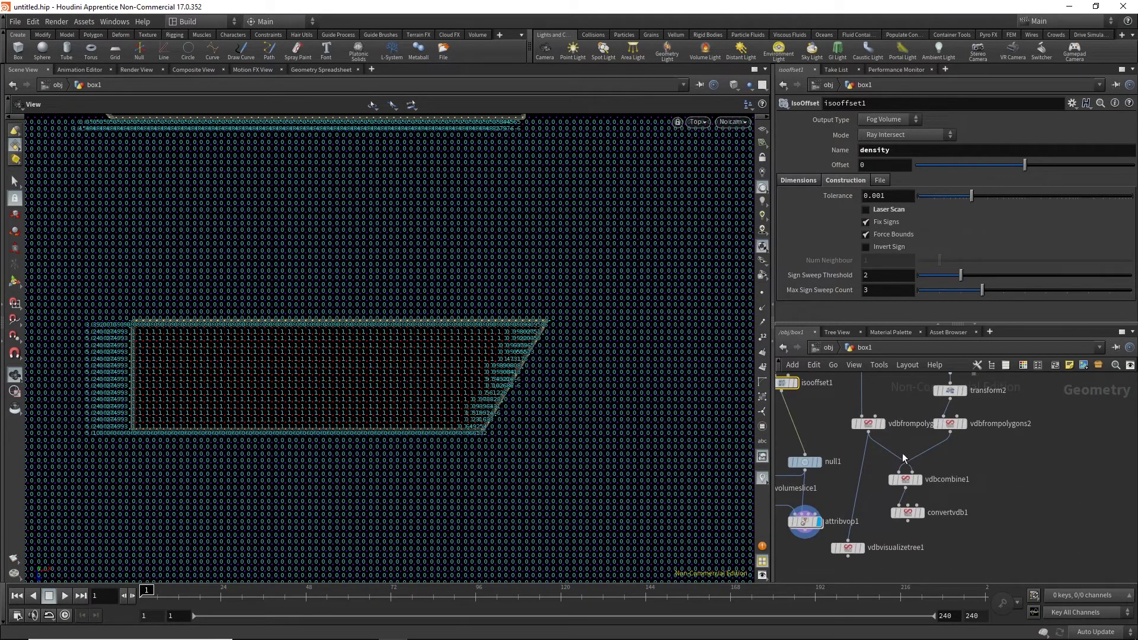
pyautogui.click(913, 481)
pyautogui.click(920, 479)
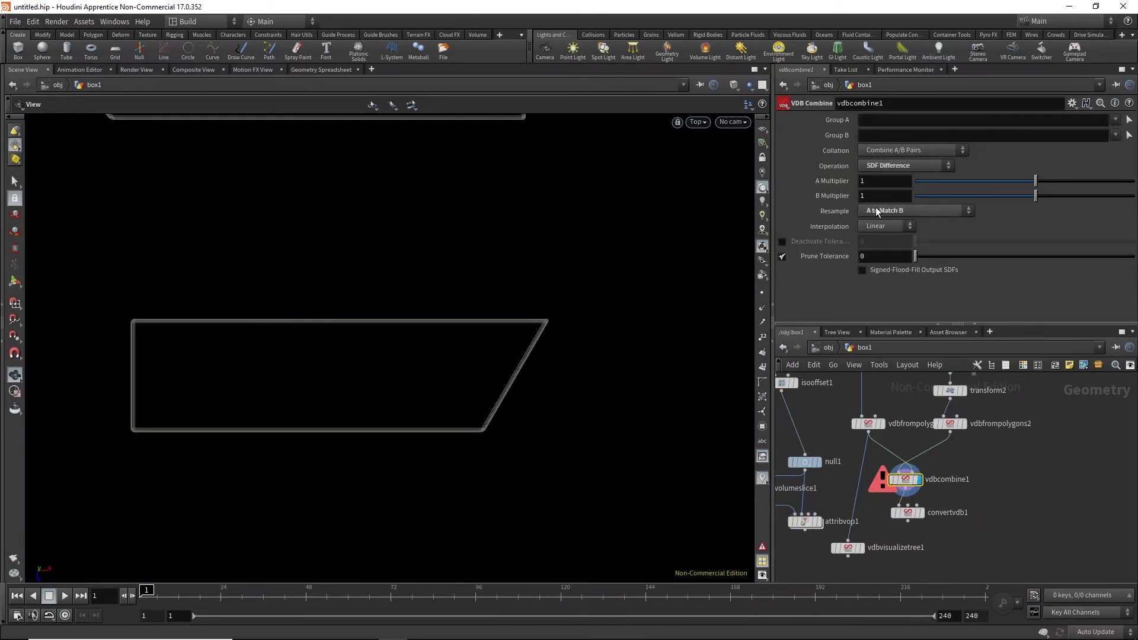
pyautogui.scroll(6, 926, 486)
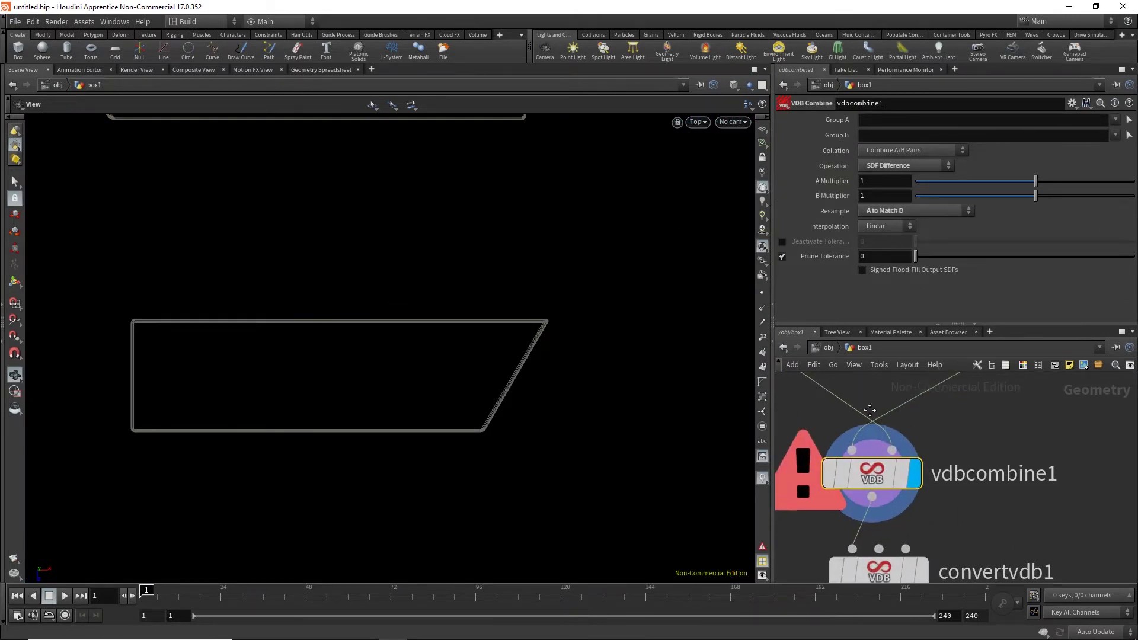
pyautogui.scroll(-2, 887, 457)
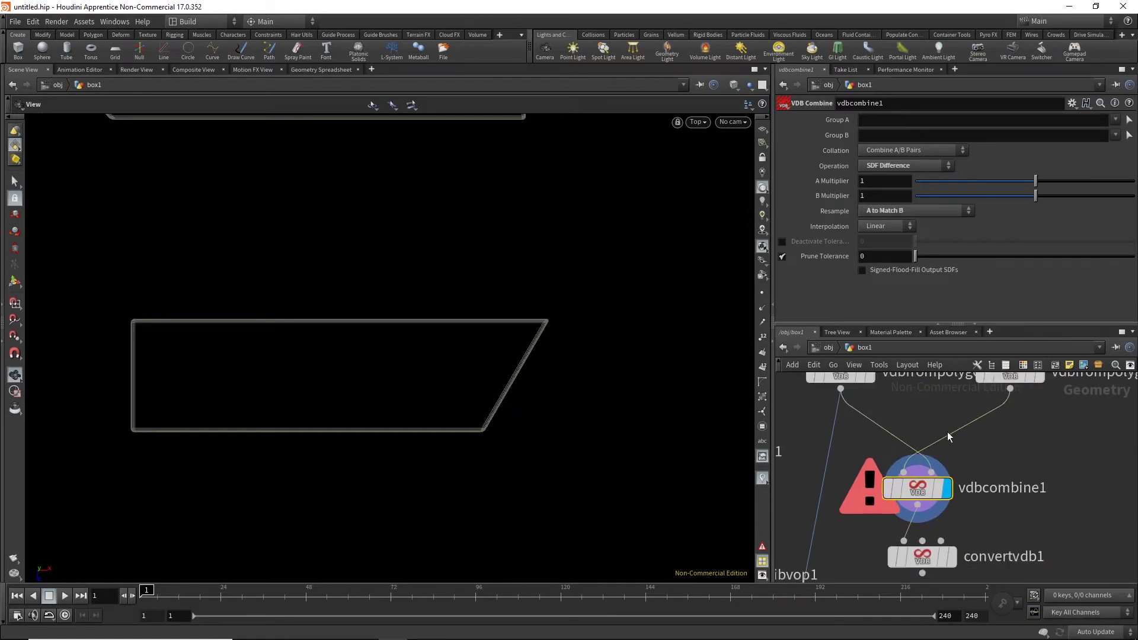
# On vdbfrompolygons1, disable Fog VDB and enable Distance VDB
pyautogui.moveTo(956, 403); pyautogui.dragTo(972, 439, button='middle')
pyautogui.click(859, 411)
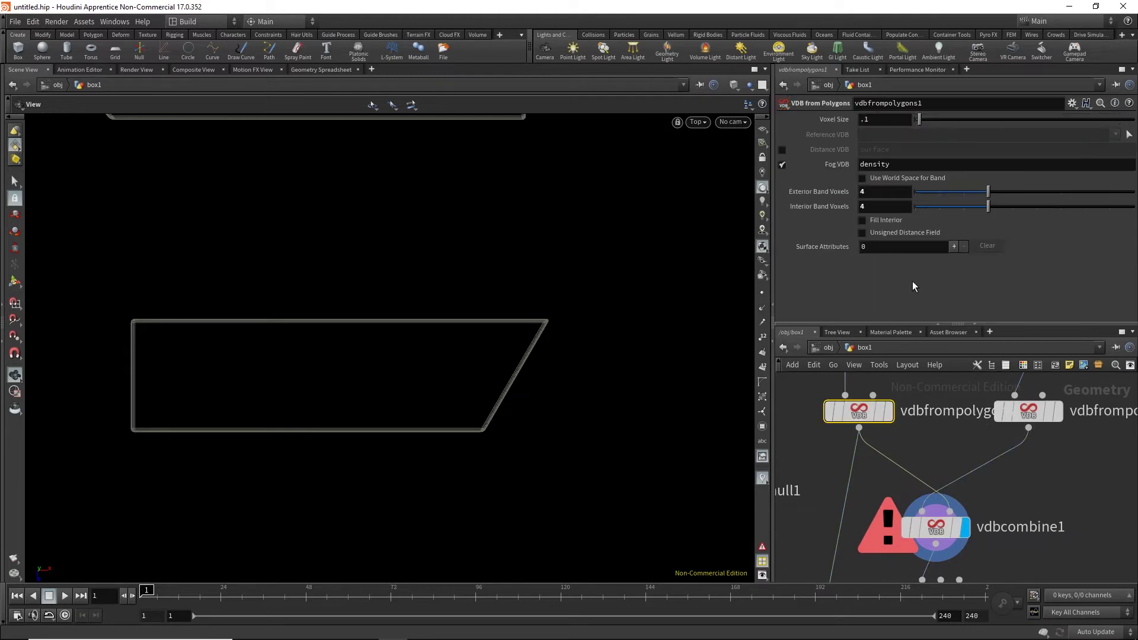
pyautogui.click(782, 165)
pyautogui.click(781, 149)
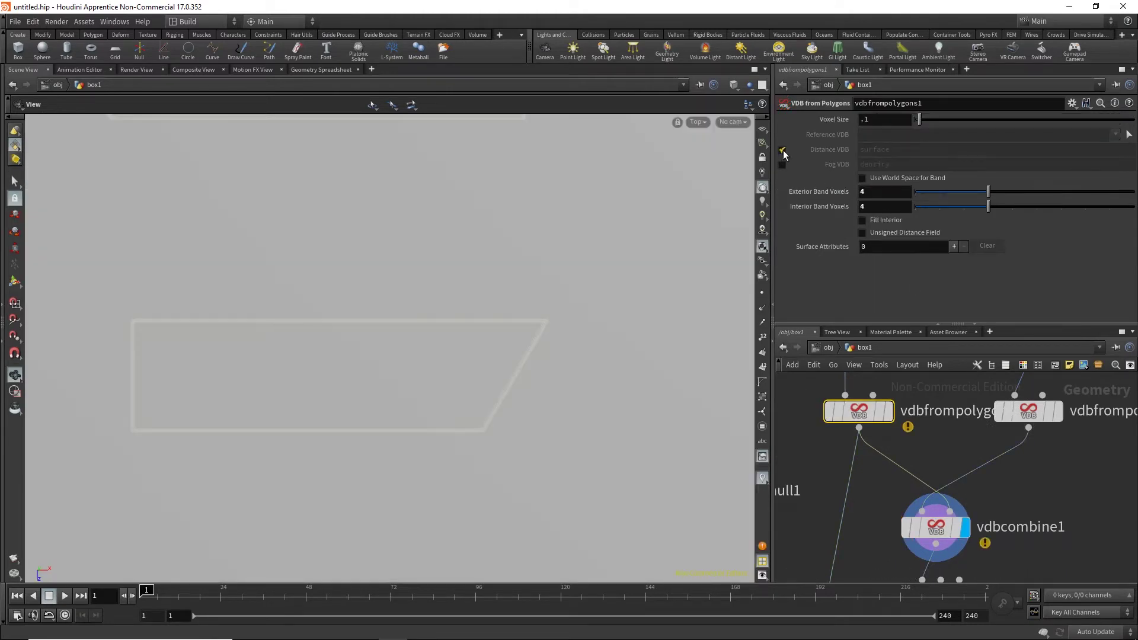
# Select vdbcombine1 and review the available Operation choices, keeping SDF Difference
pyautogui.click(936, 526)
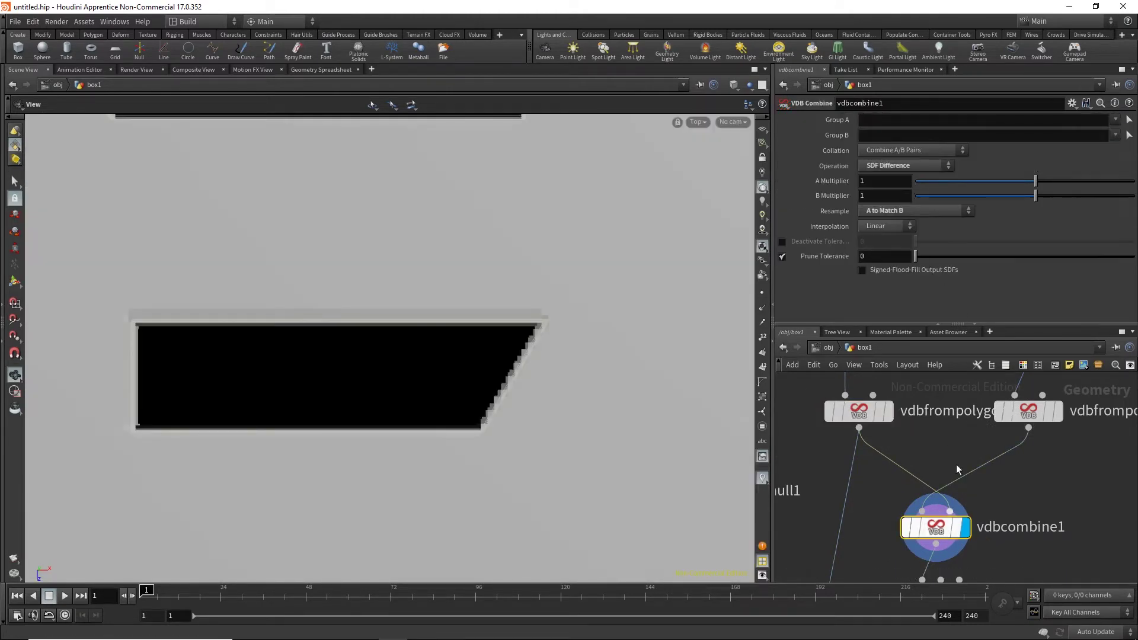
pyautogui.click(884, 166)
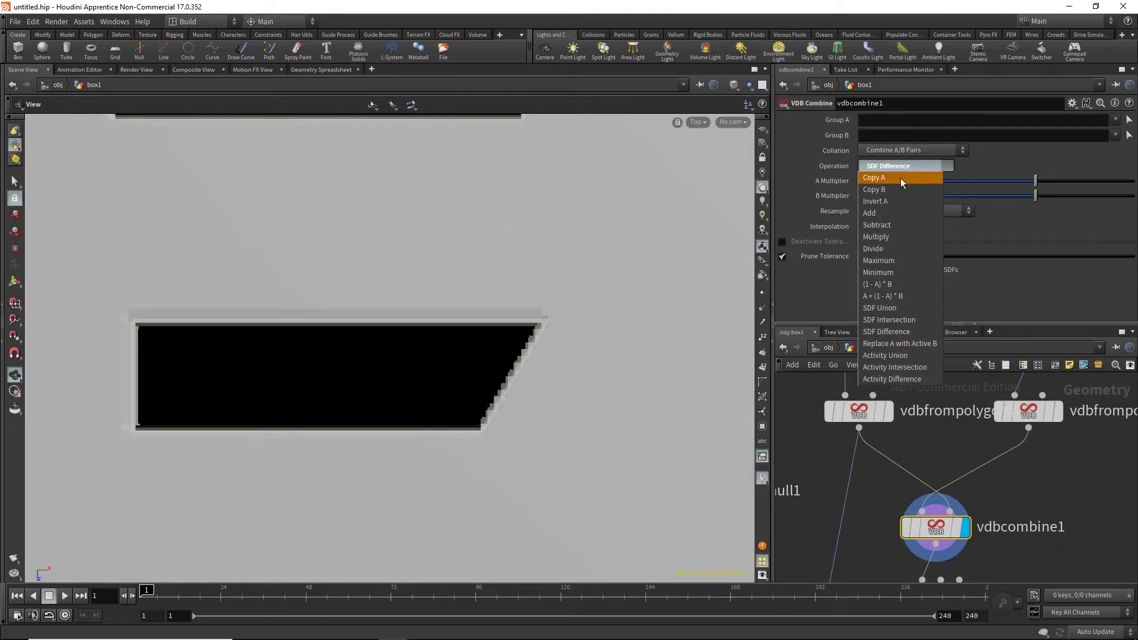
pyautogui.click(901, 178)
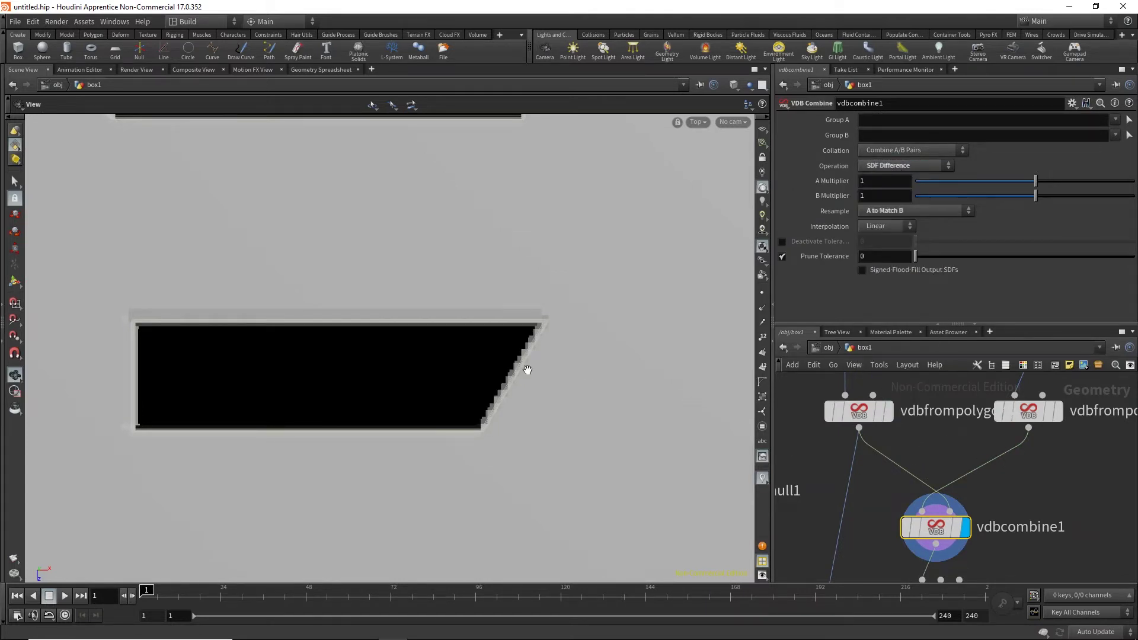
# Examine the edges and corners of the letter cutouts in the SDF Difference result of vdbcombine1
pyautogui.scroll(-8, 527, 370)
pyautogui.scroll(3, 432, 246)
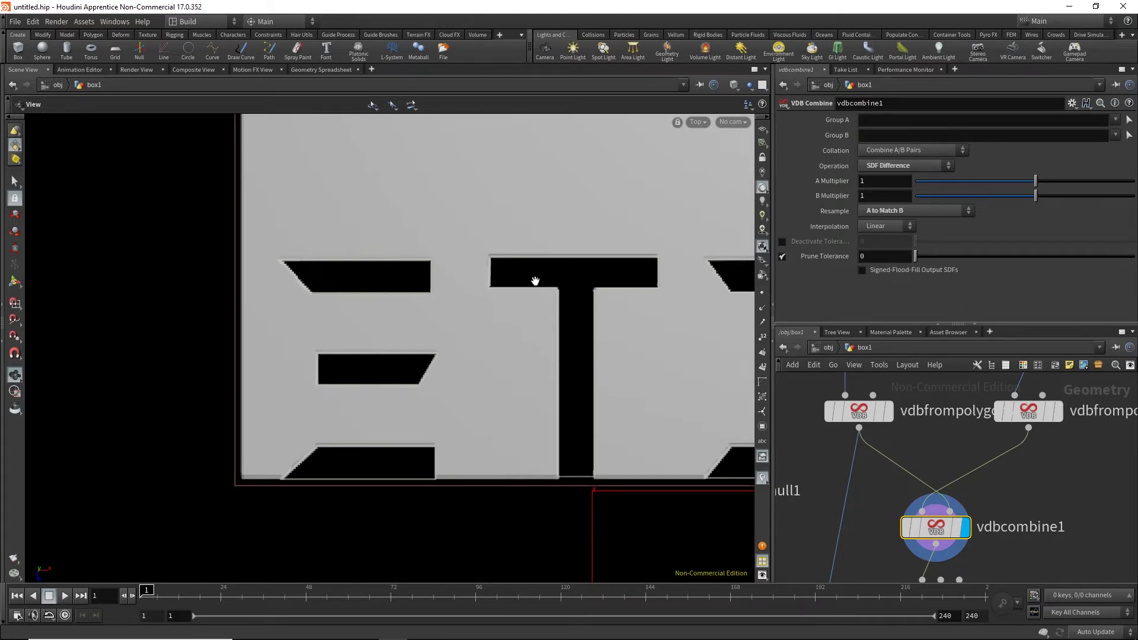
pyautogui.scroll(6, 396, 302)
pyautogui.scroll(3, 469, 243)
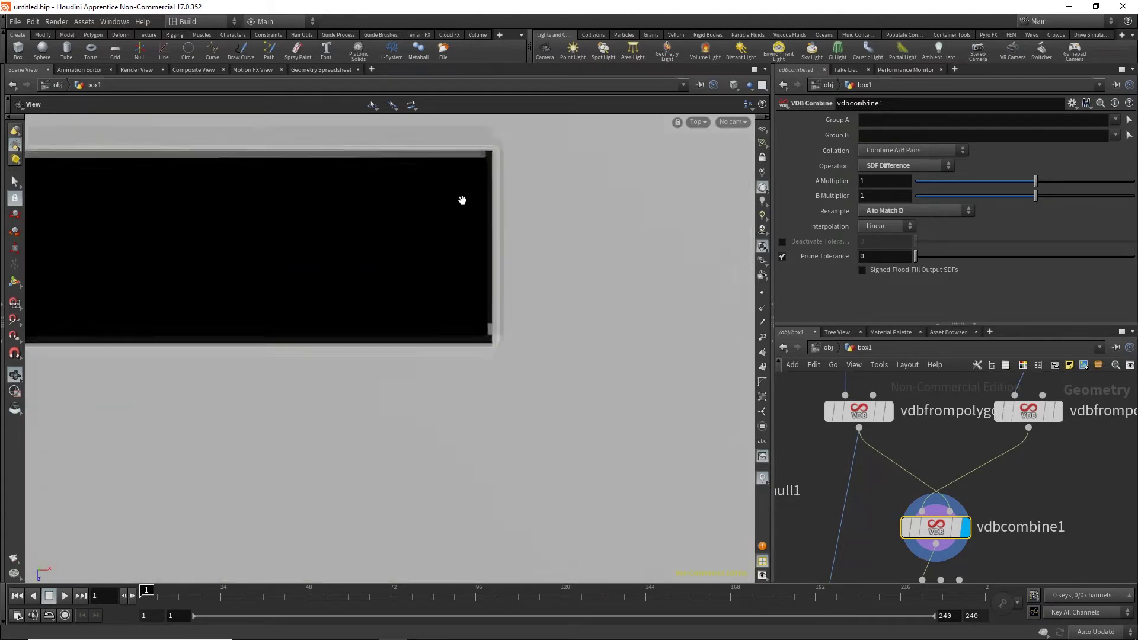
pyautogui.moveTo(463, 201); pyautogui.dragTo(485, 287, button='middle')
pyautogui.scroll(4, 534, 266)
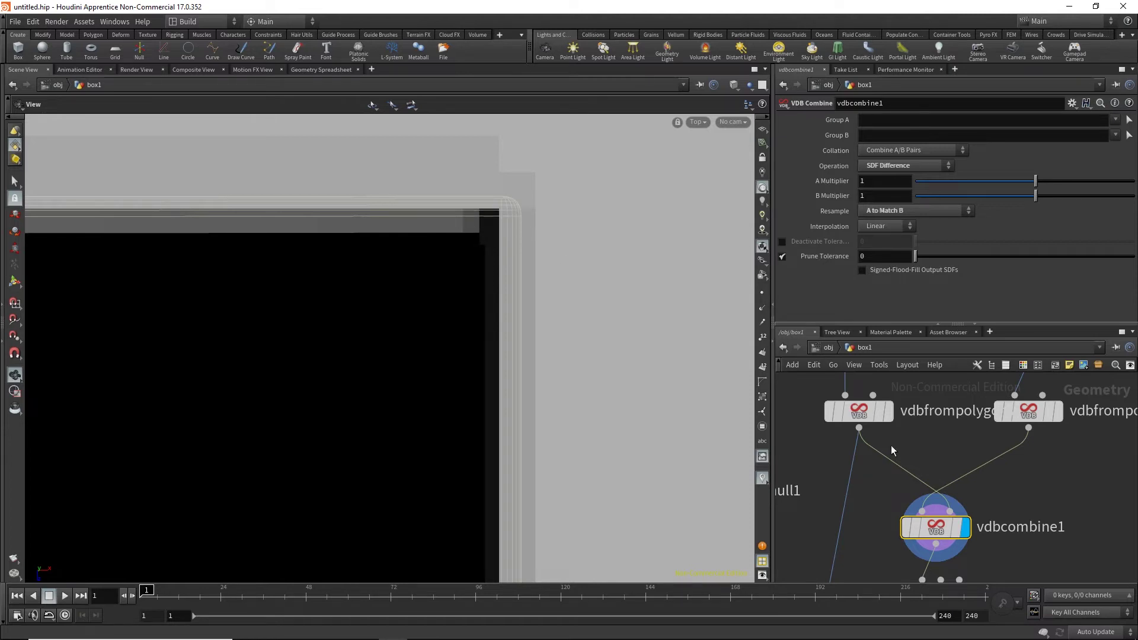
# Display vdbvisualizetree1 and inspect the voxel grid against the rounded corner of the letter bar
pyautogui.scroll(-5, 893, 451)
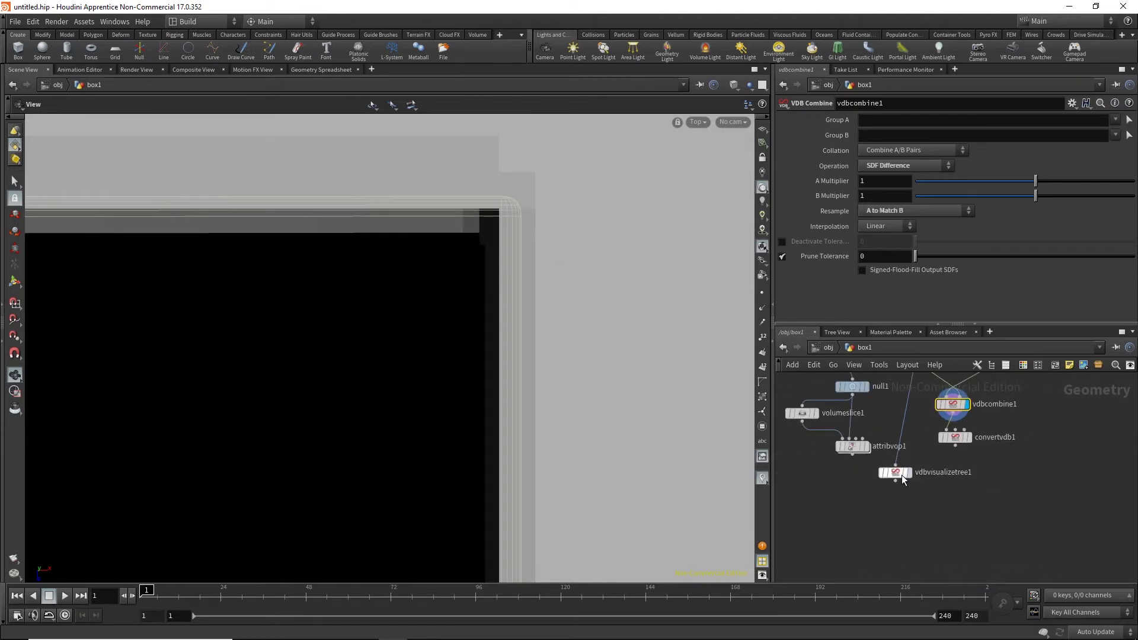
pyautogui.click(907, 473)
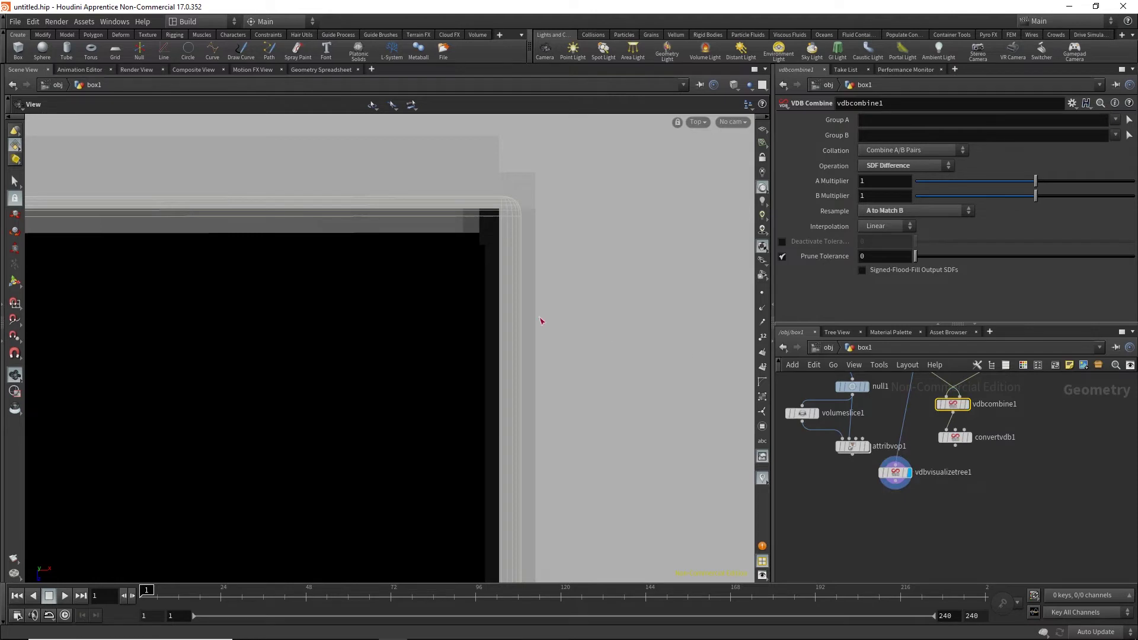
pyautogui.scroll(4, 495, 240)
pyautogui.moveTo(512, 292); pyautogui.dragTo(507, 391, button='middle')
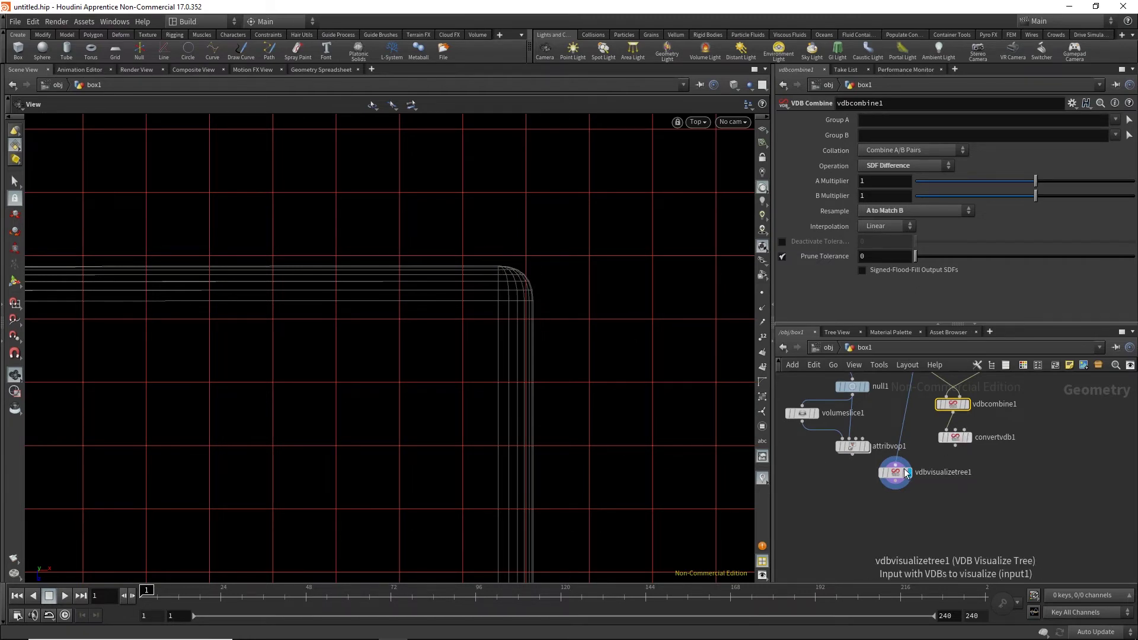
# Select and display convertvdb1, and compare its polygon mesh with the voxel grid at the letter bar's end corners
pyautogui.click(968, 439)
pyautogui.click(957, 440)
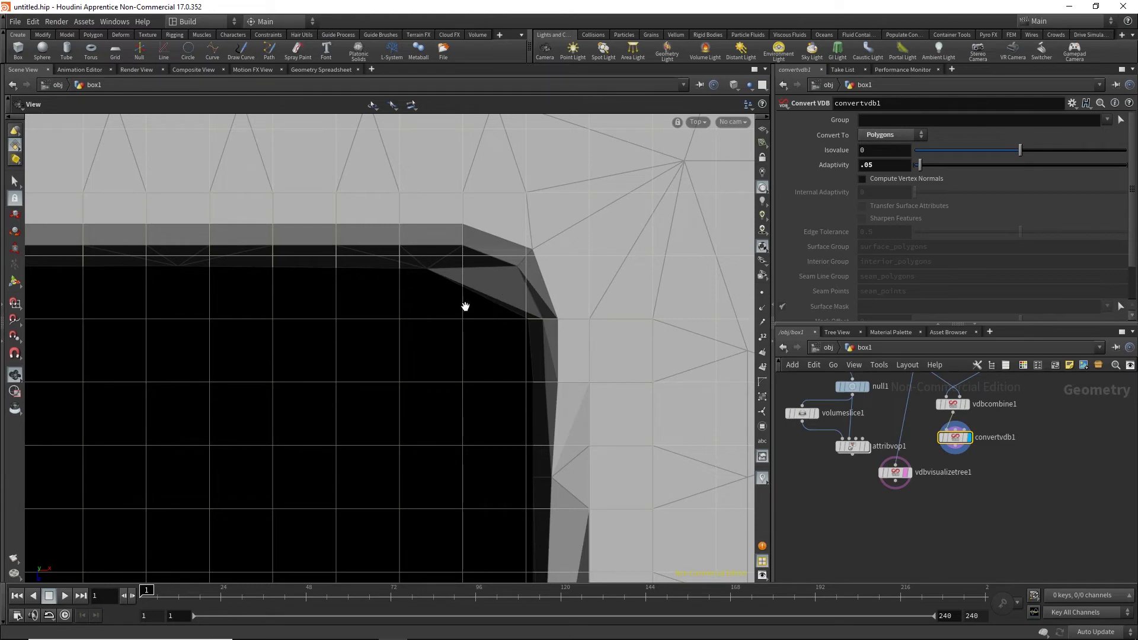
pyautogui.scroll(3, 490, 314)
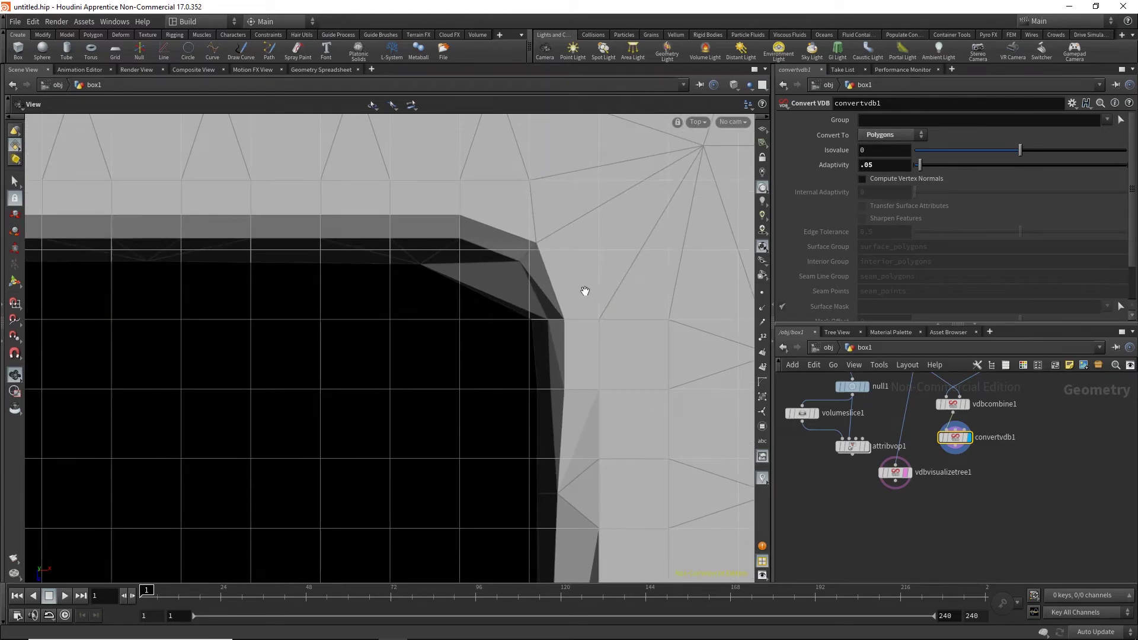
pyautogui.scroll(-10, 584, 295)
pyautogui.scroll(-10, 534, 336)
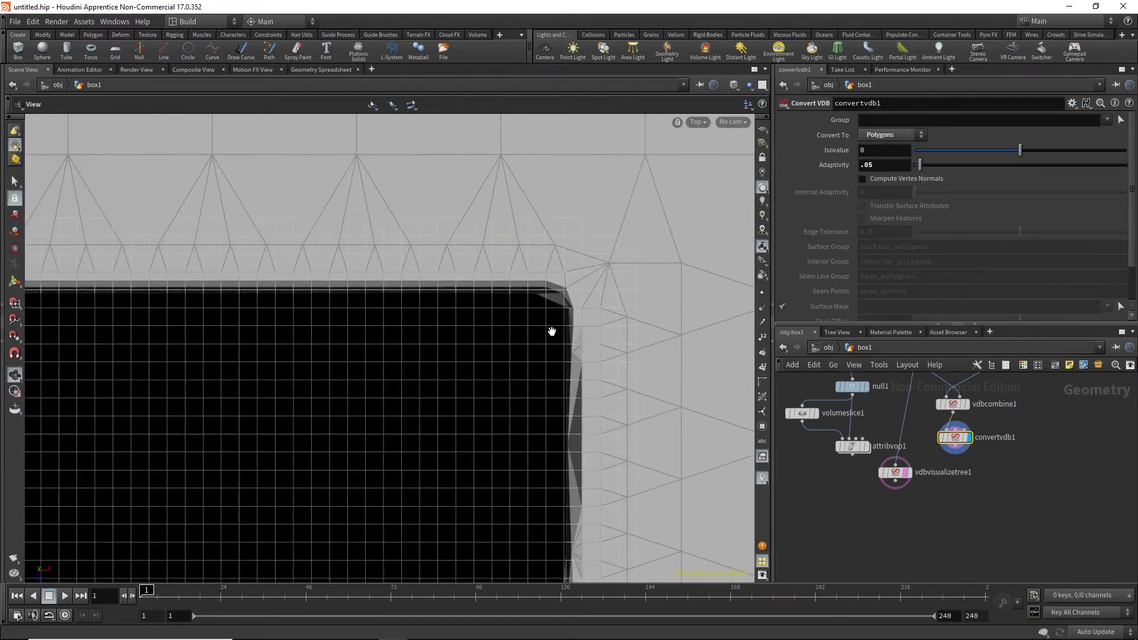
pyautogui.scroll(5, 577, 328)
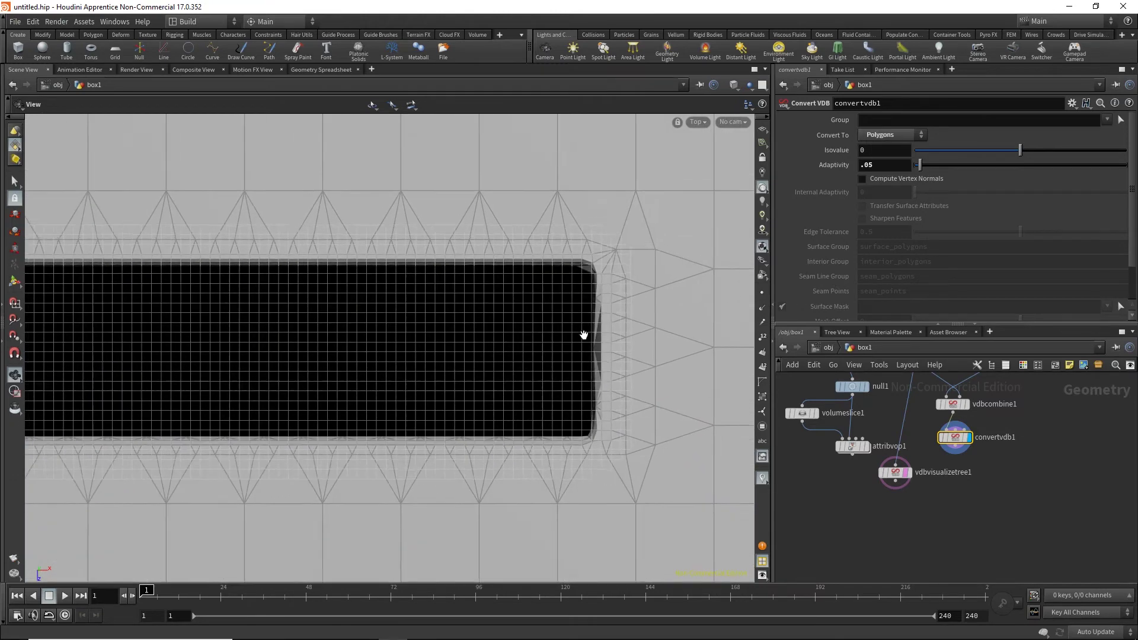
pyautogui.scroll(3, 595, 348)
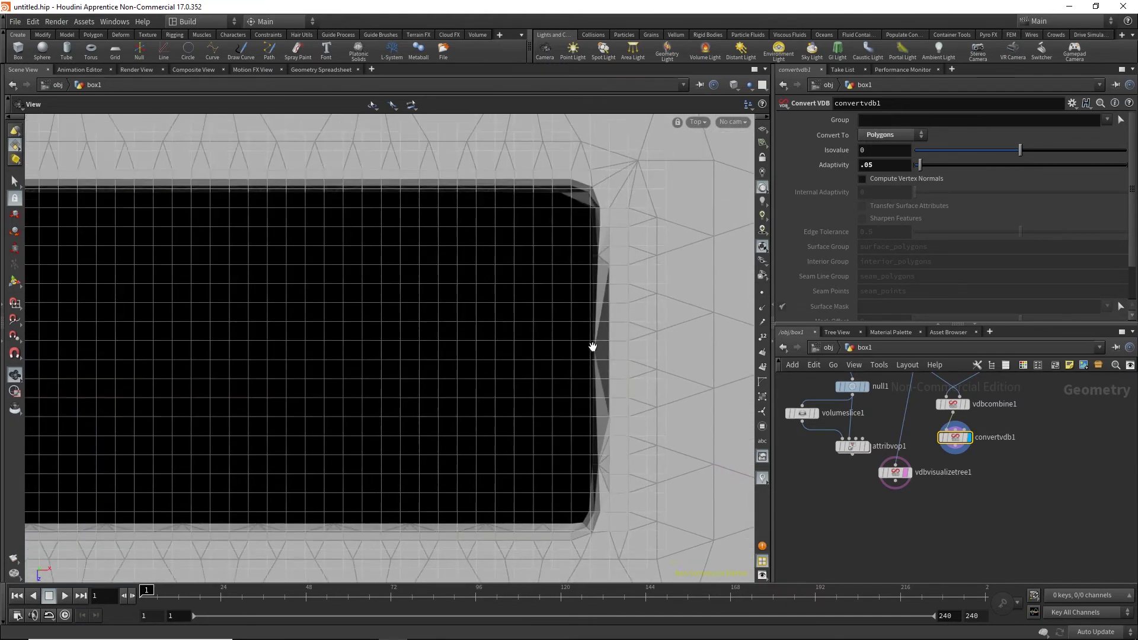
pyautogui.scroll(-2, 594, 348)
pyautogui.moveTo(605, 315); pyautogui.dragTo(536, 273, button='middle')
pyautogui.scroll(2, 557, 371)
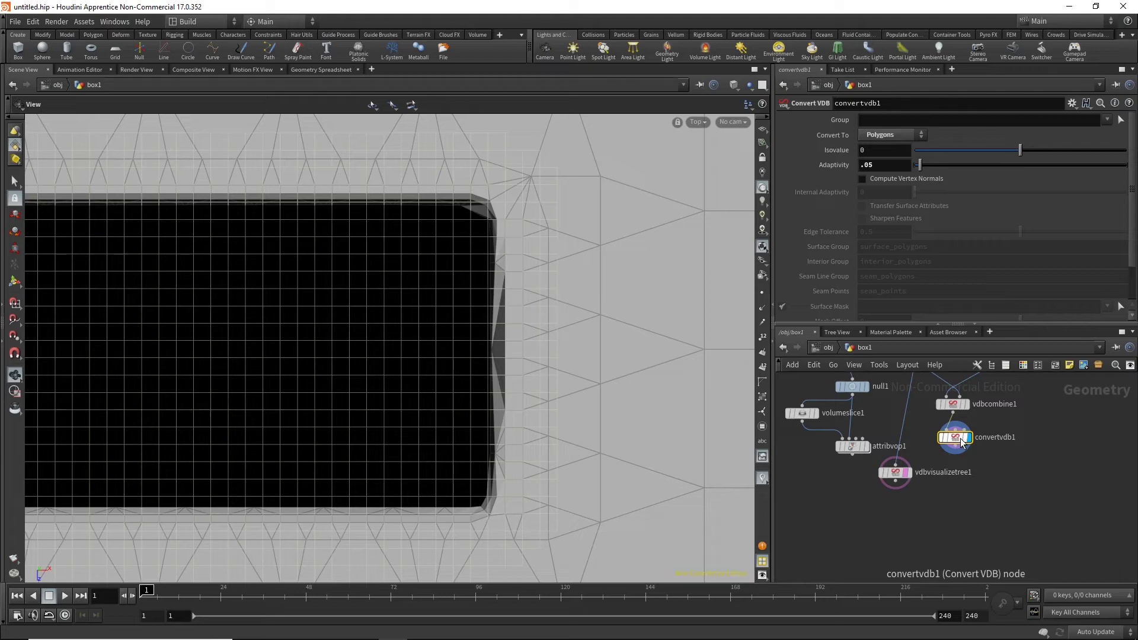
# Examine the converted mesh along the slanted edge and outline of the E's upper bar cutout
pyautogui.scroll(-5, 472, 330)
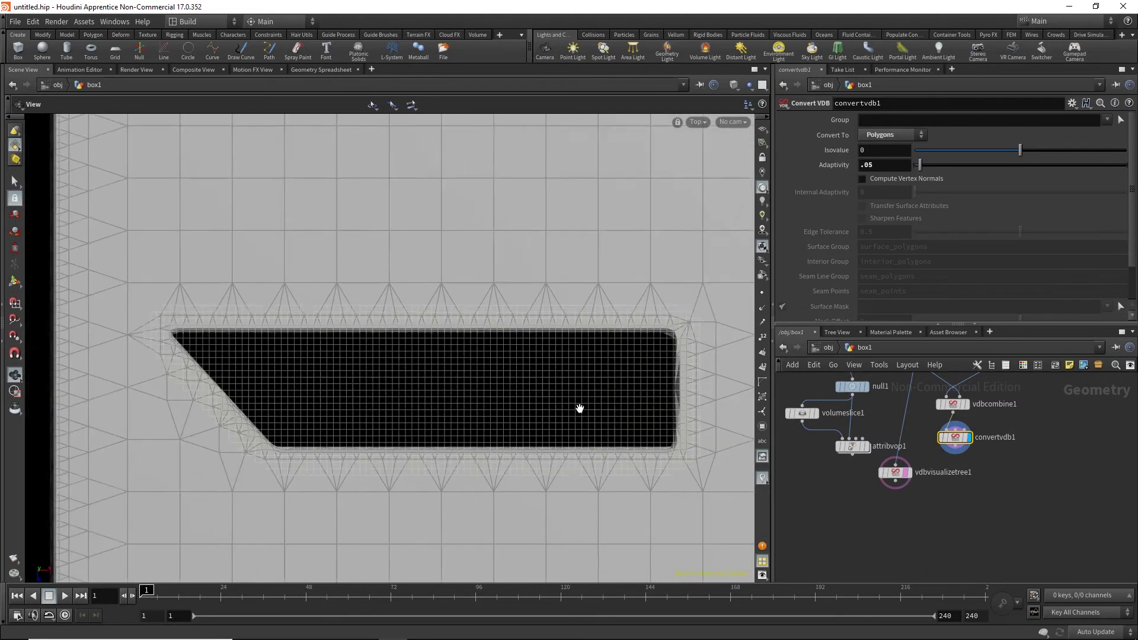
pyautogui.scroll(-2, 578, 409)
pyautogui.scroll(2, 572, 411)
pyautogui.moveTo(572, 411); pyautogui.dragTo(501, 409, button='middle')
pyautogui.scroll(-2, 524, 375)
pyautogui.scroll(-3, 500, 409)
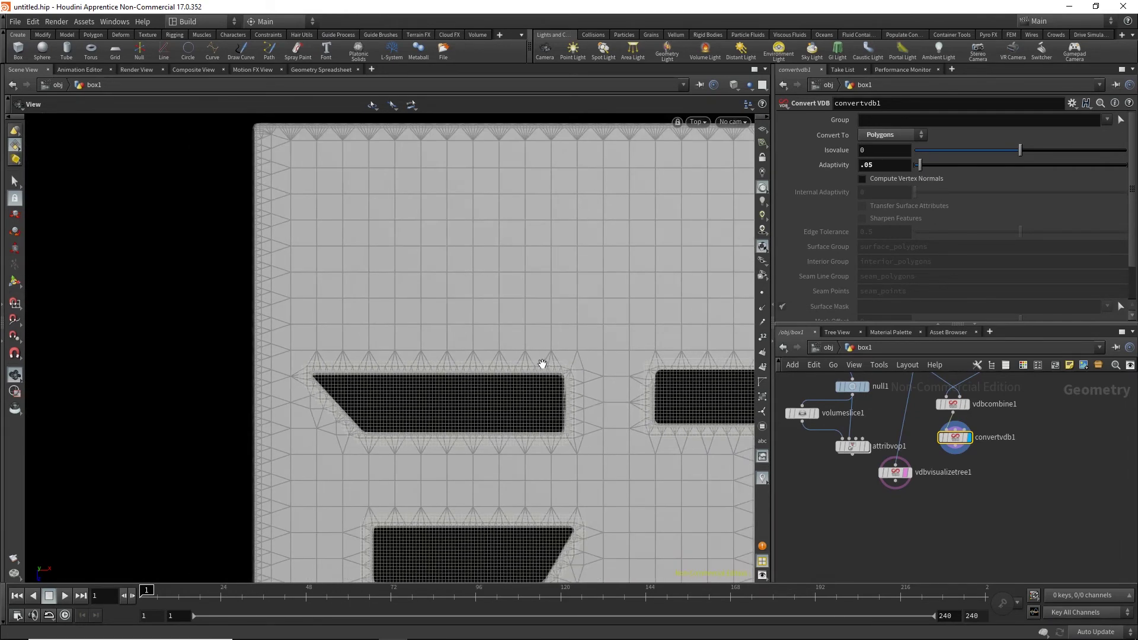
pyautogui.scroll(3, 541, 374)
pyautogui.scroll(3, 547, 431)
pyautogui.moveTo(546, 432); pyautogui.dragTo(609, 388, button='middle')
pyautogui.scroll(-1, 649, 389)
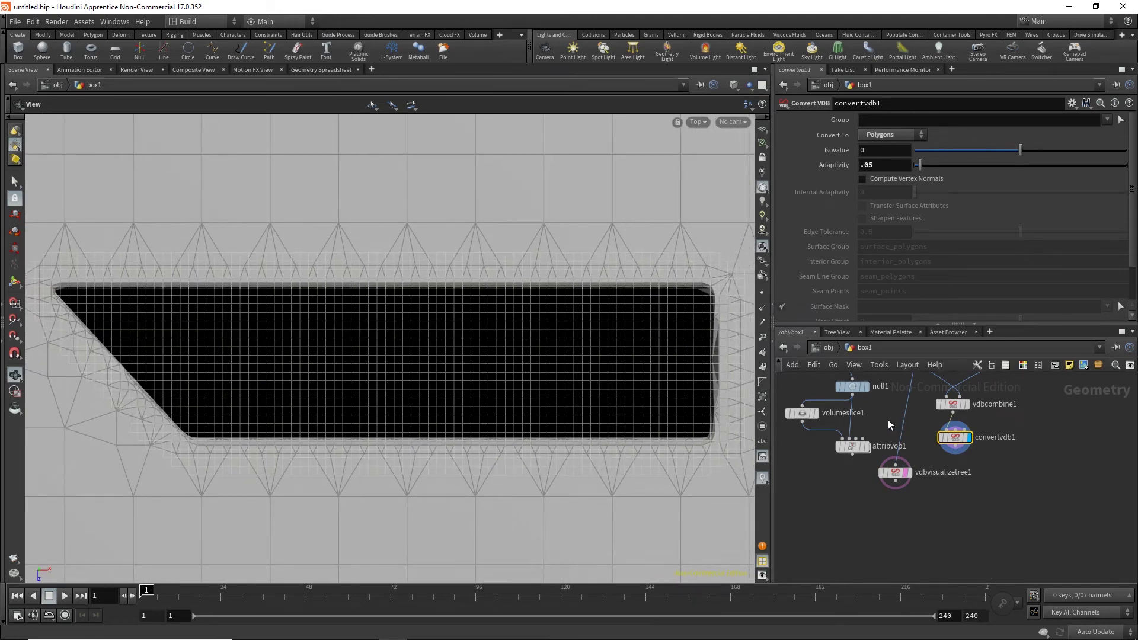
# Move the isooffset1 node in the network so that it lines up above null1
pyautogui.scroll(-3, 888, 420)
pyautogui.hotkey('alt', 't')
pyautogui.moveTo(870, 410); pyautogui.dragTo(879, 472, button='middle')
pyautogui.scroll(5, 869, 429)
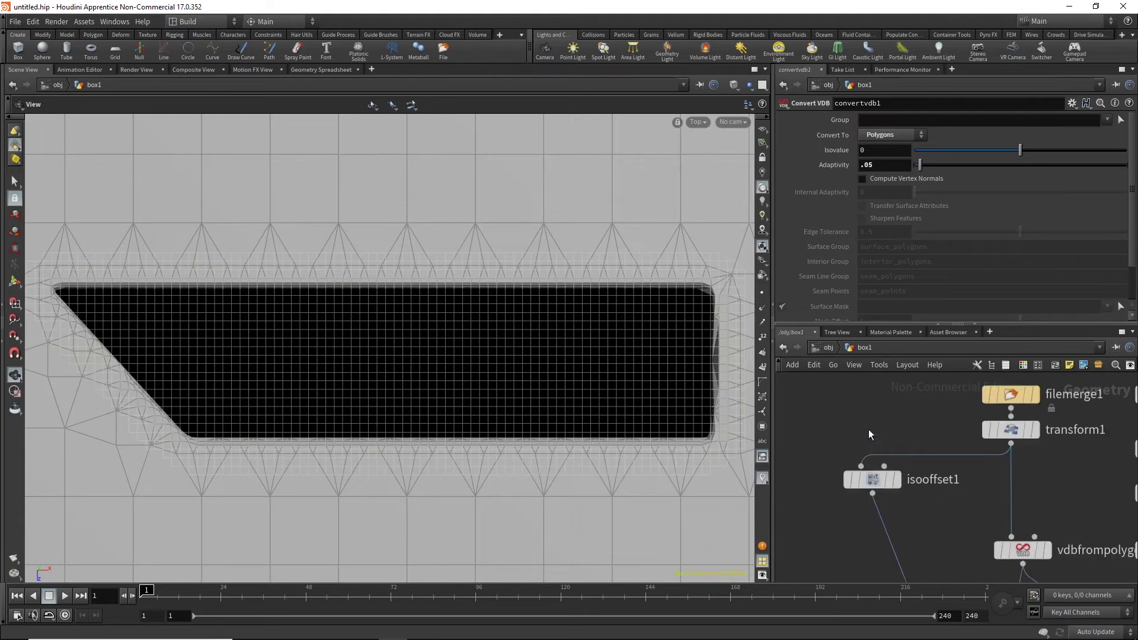
pyautogui.scroll(3, 869, 429)
pyautogui.scroll(-2, 863, 428)
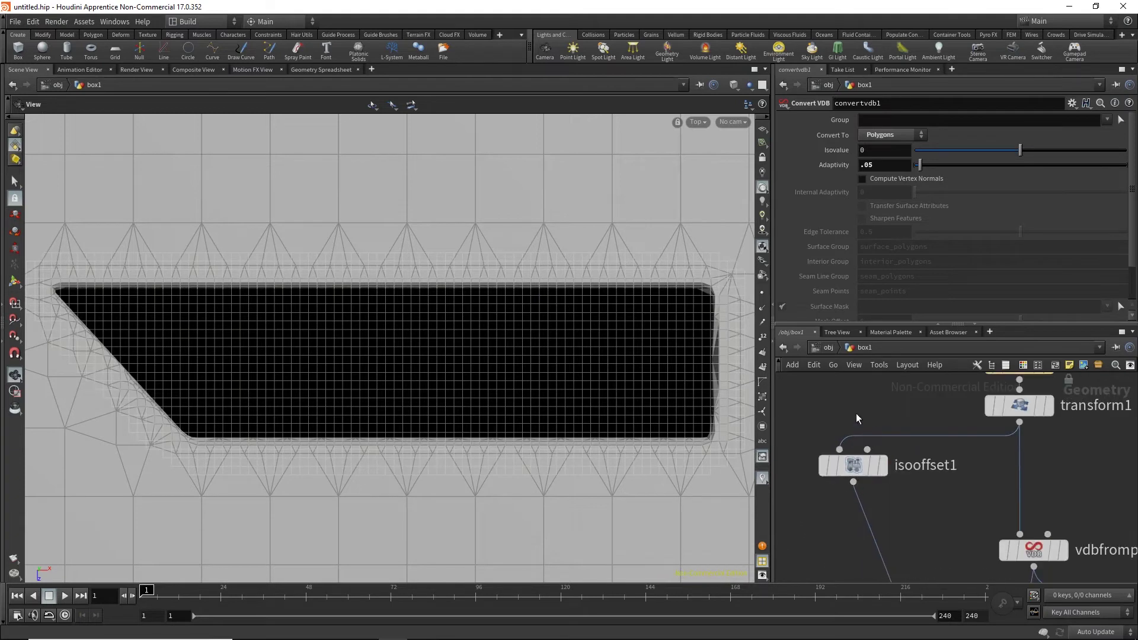
pyautogui.moveTo(856, 419); pyautogui.dragTo(834, 390, button='middle')
pyautogui.moveTo(844, 439); pyautogui.dragTo(887, 445)
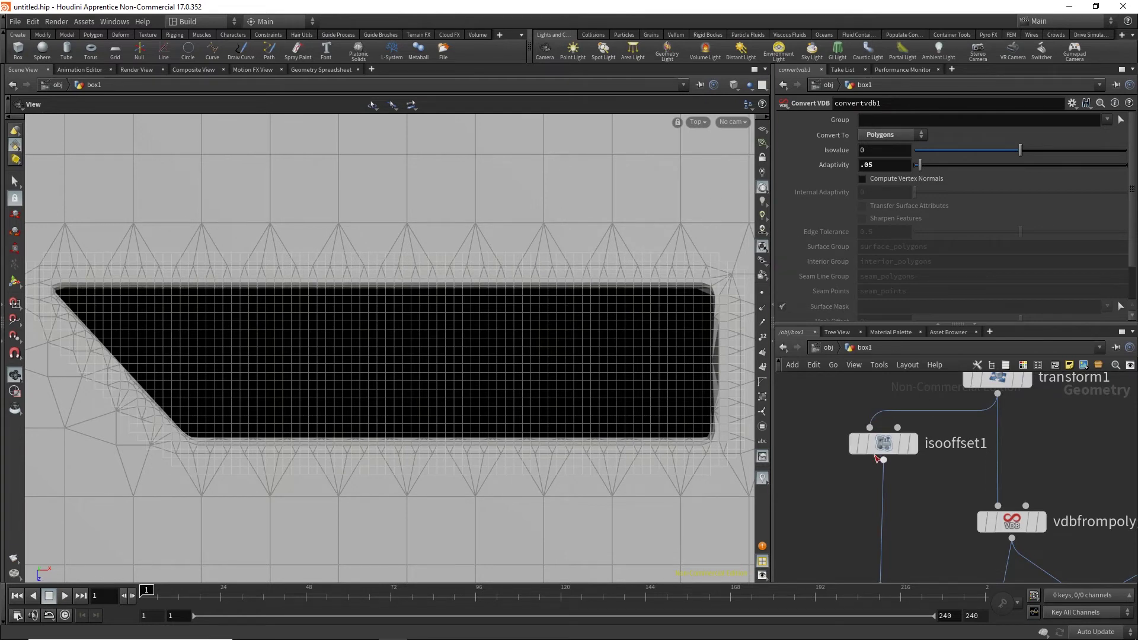
# Select and display vdbfrompolygons1, and examine the exterior voxel band around the E's upper bar
pyautogui.scroll(-5, 897, 435)
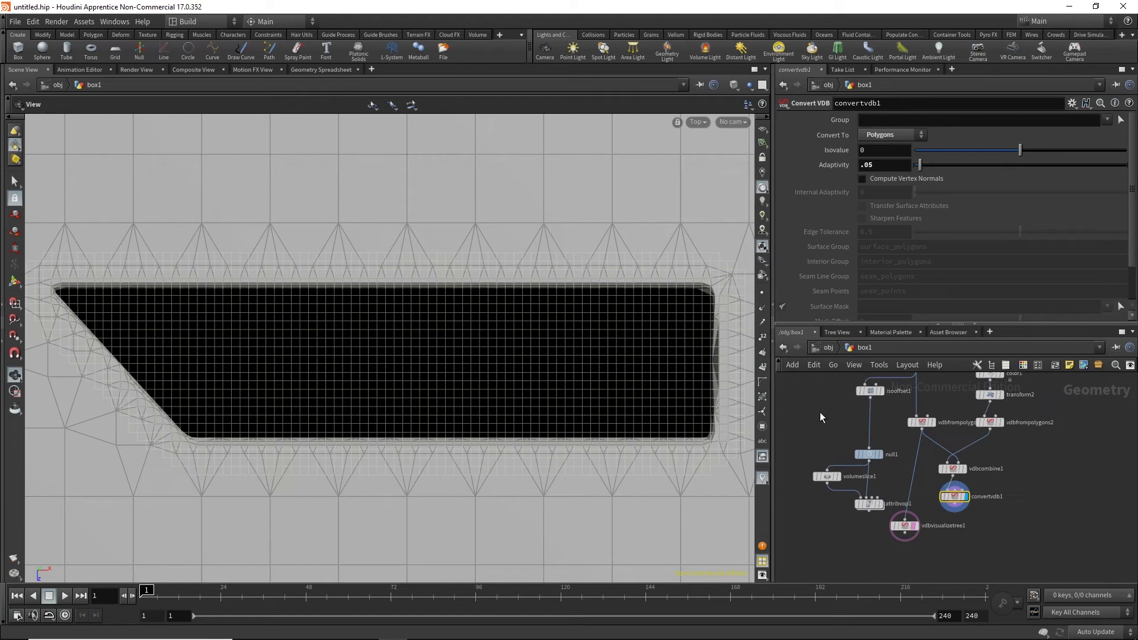
pyautogui.click(923, 422)
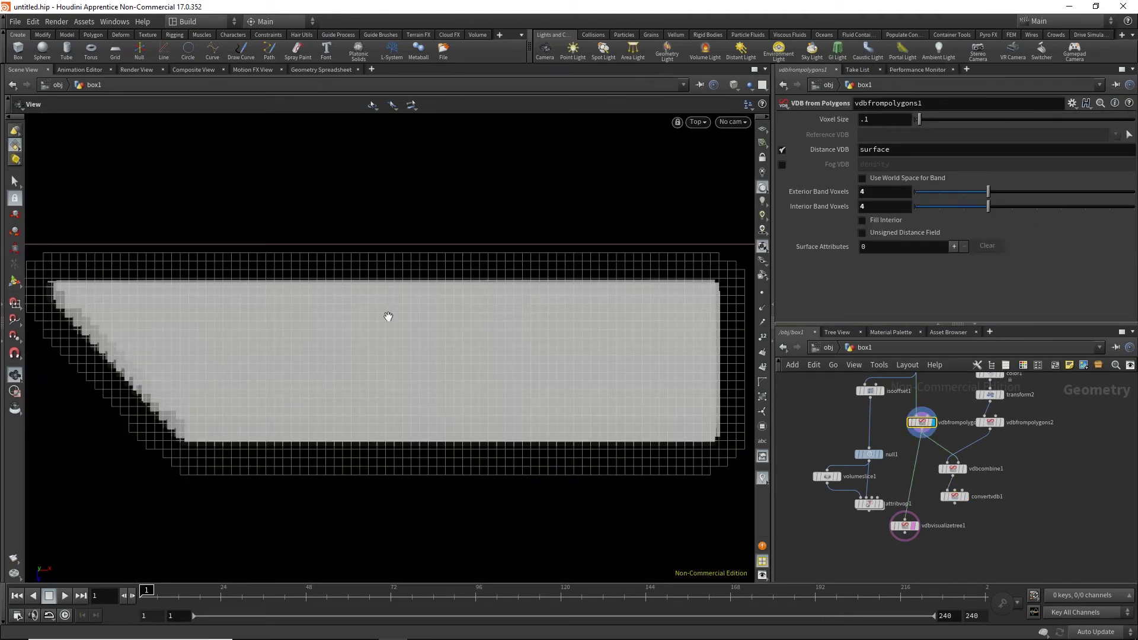
pyautogui.moveTo(210, 327); pyautogui.dragTo(262, 343, button='middle')
pyautogui.scroll(-5, 364, 340)
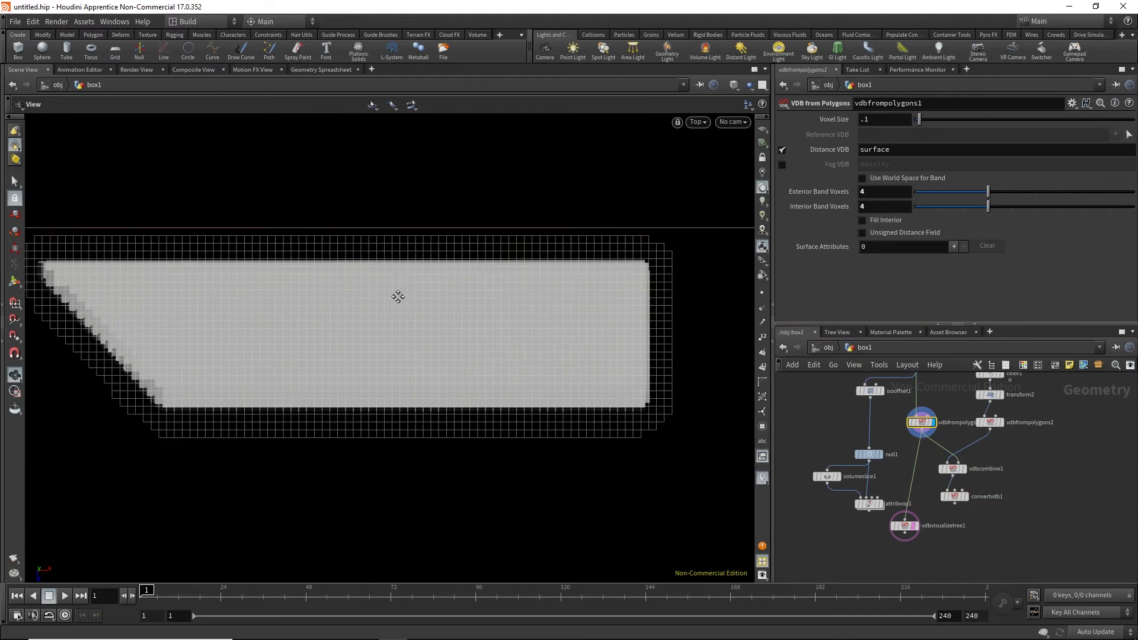
pyautogui.moveTo(445, 341); pyautogui.dragTo(477, 339, button='middle')
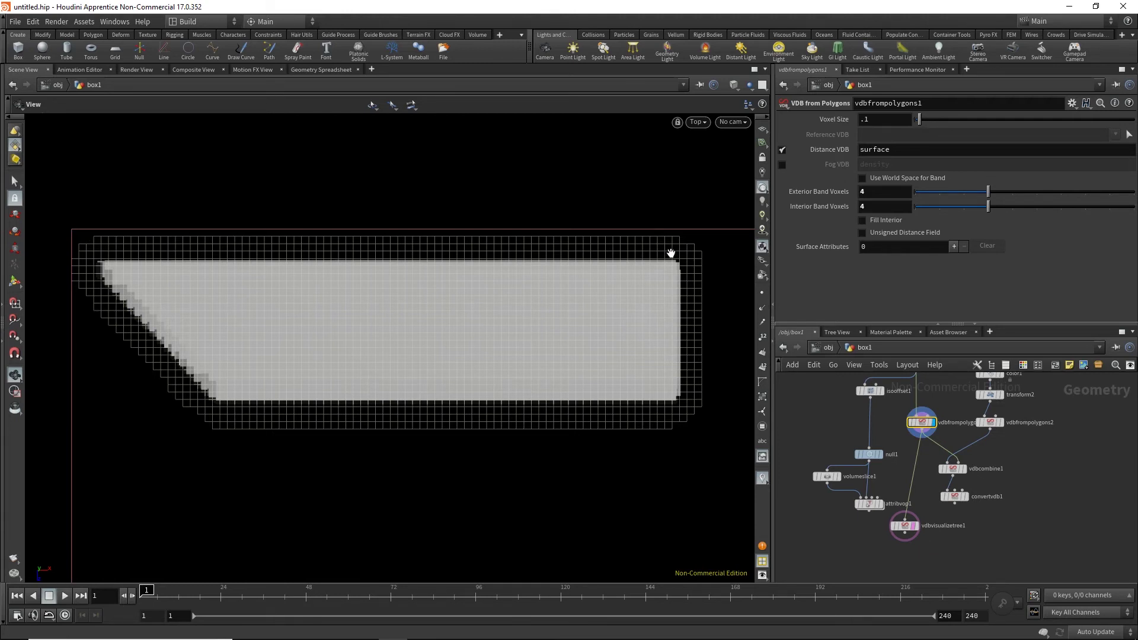
pyautogui.scroll(2, 660, 252)
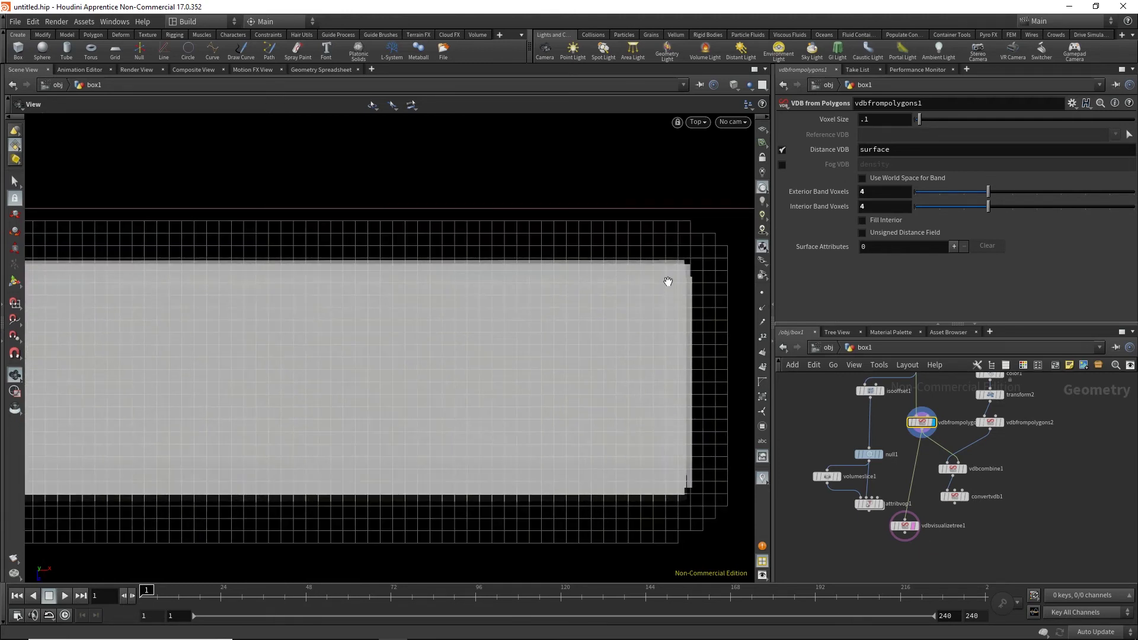
pyautogui.scroll(-2, 679, 271)
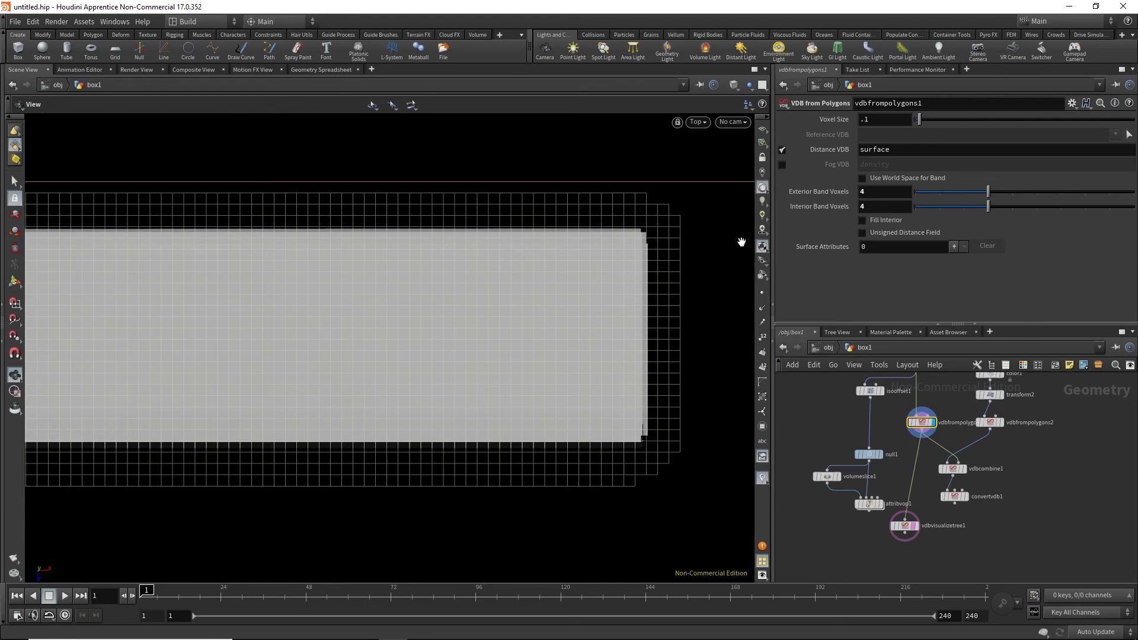
pyautogui.scroll(5, 643, 265)
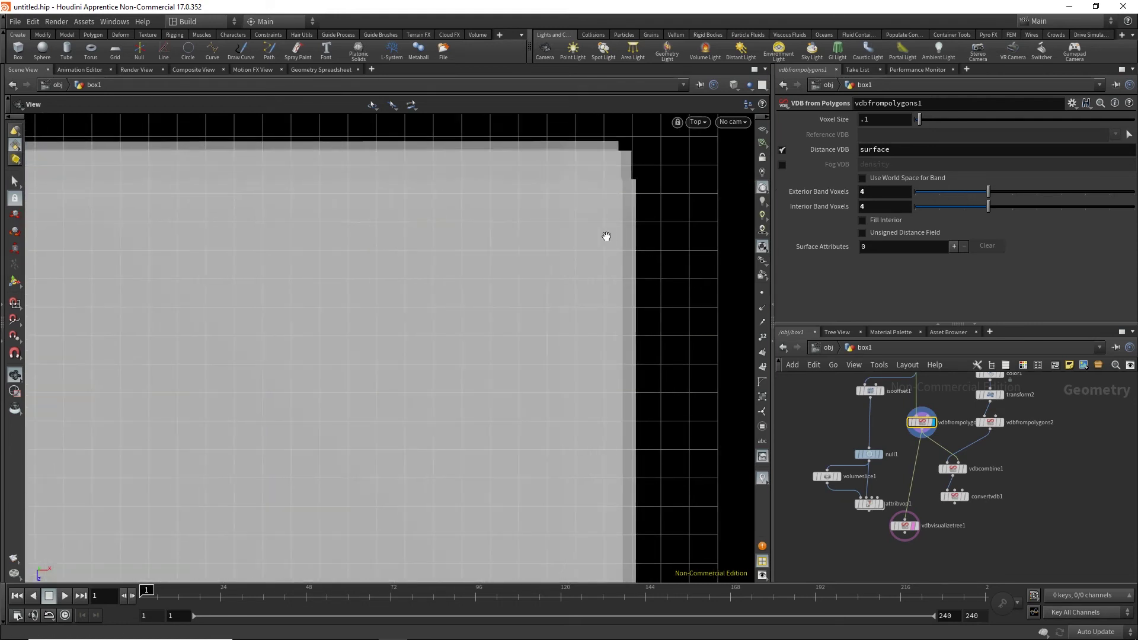
pyautogui.scroll(1, 640, 246)
pyautogui.scroll(-3, 634, 251)
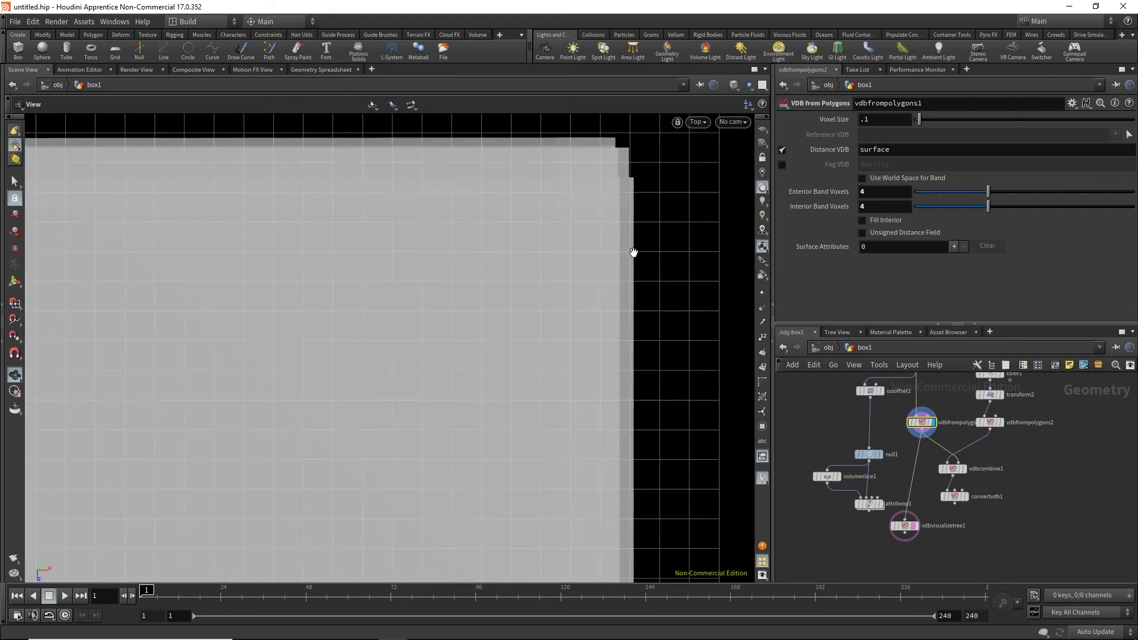
pyautogui.scroll(-2, 633, 254)
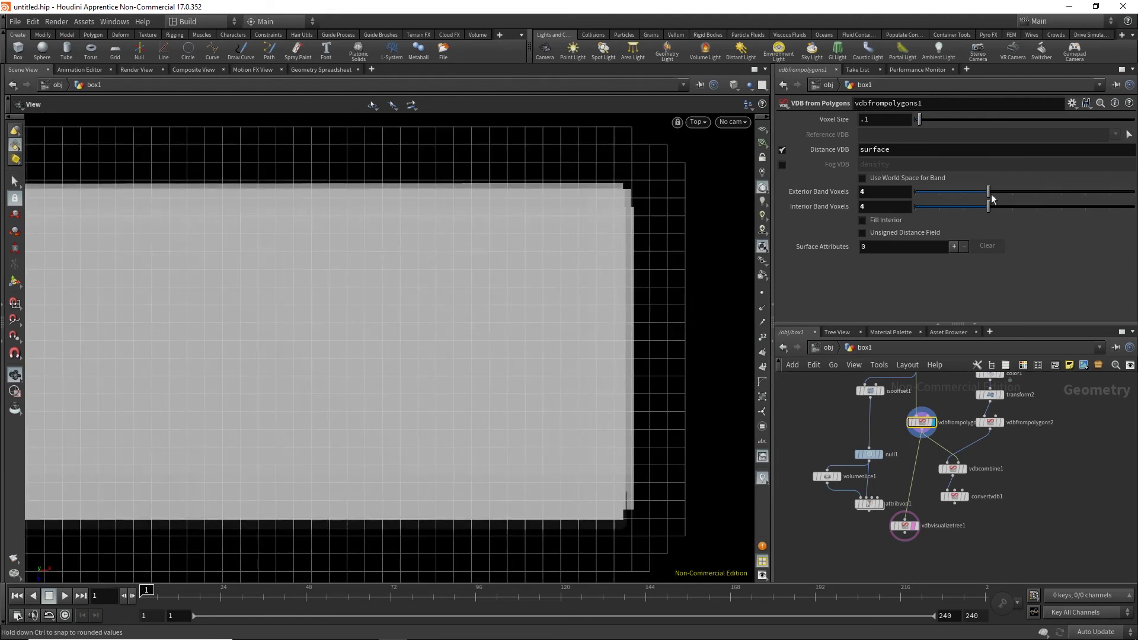
# Set Exterior Band Voxels to 5 on vdbfrompolygons1 and inspect the band around the whole upper bar
pyautogui.click(1035, 194)
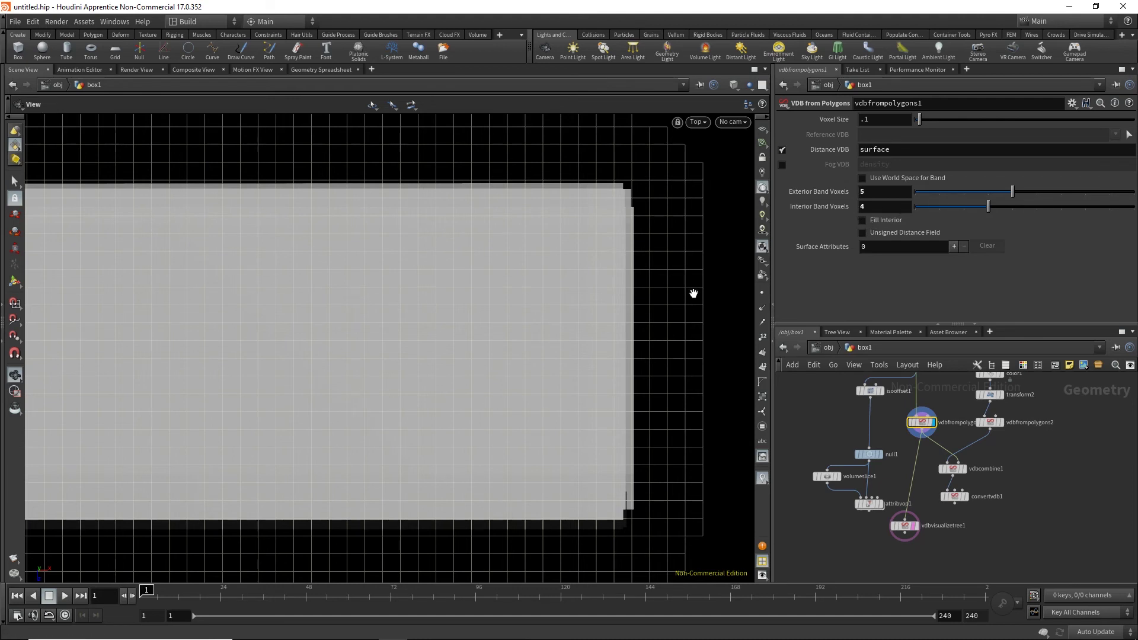
pyautogui.scroll(-2, 649, 285)
pyautogui.scroll(-3, 649, 285)
pyautogui.moveTo(559, 220); pyautogui.dragTo(580, 204, button='middle')
pyautogui.scroll(-3, 613, 236)
pyautogui.scroll(2, 601, 239)
pyautogui.scroll(-1, 575, 208)
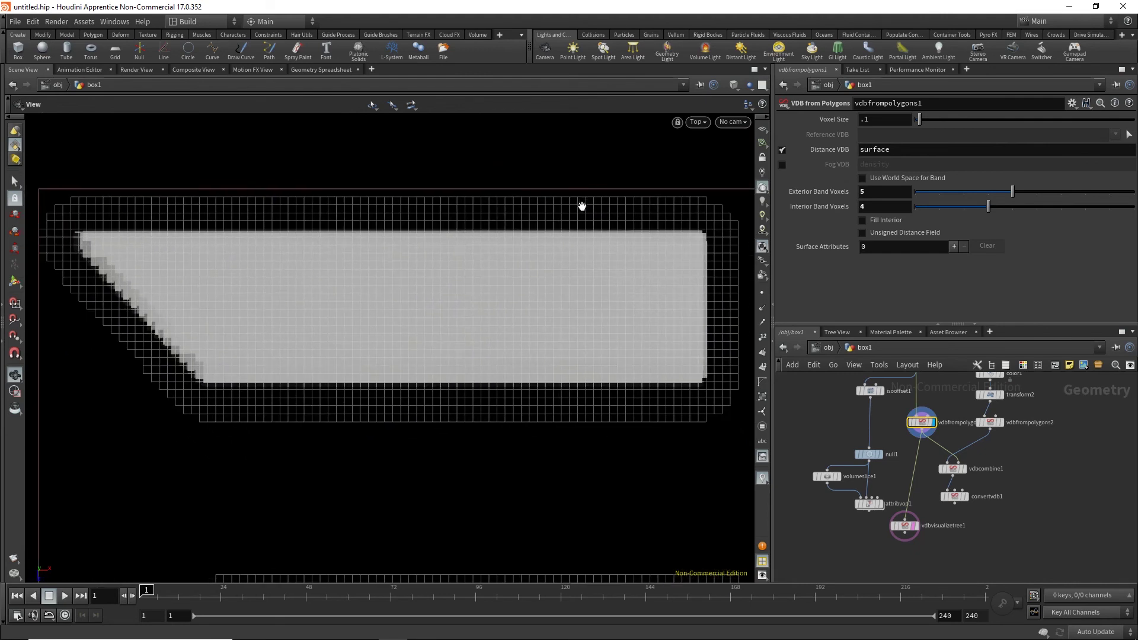